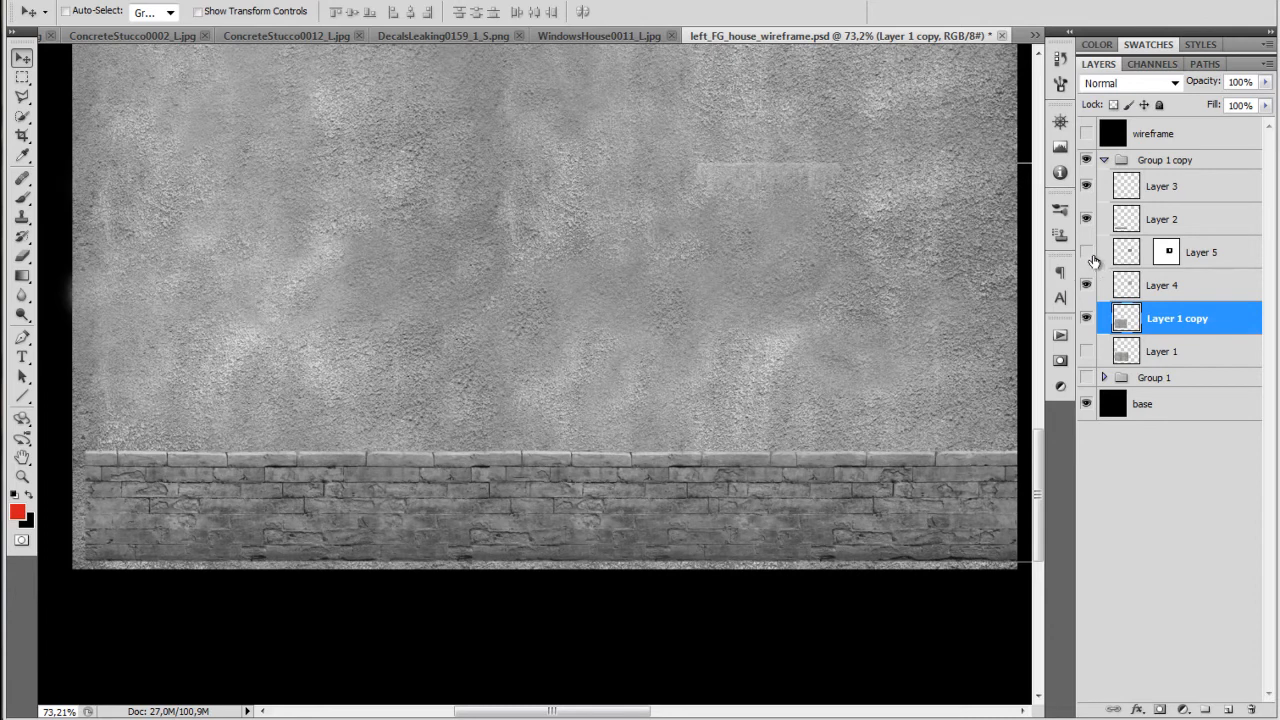
# Show Layer 5 and check the brick strip against the wall by toggling Layer 2's visibility off and on.
pyautogui.moveTo(914, 180); pyautogui.dragTo(488, 596)
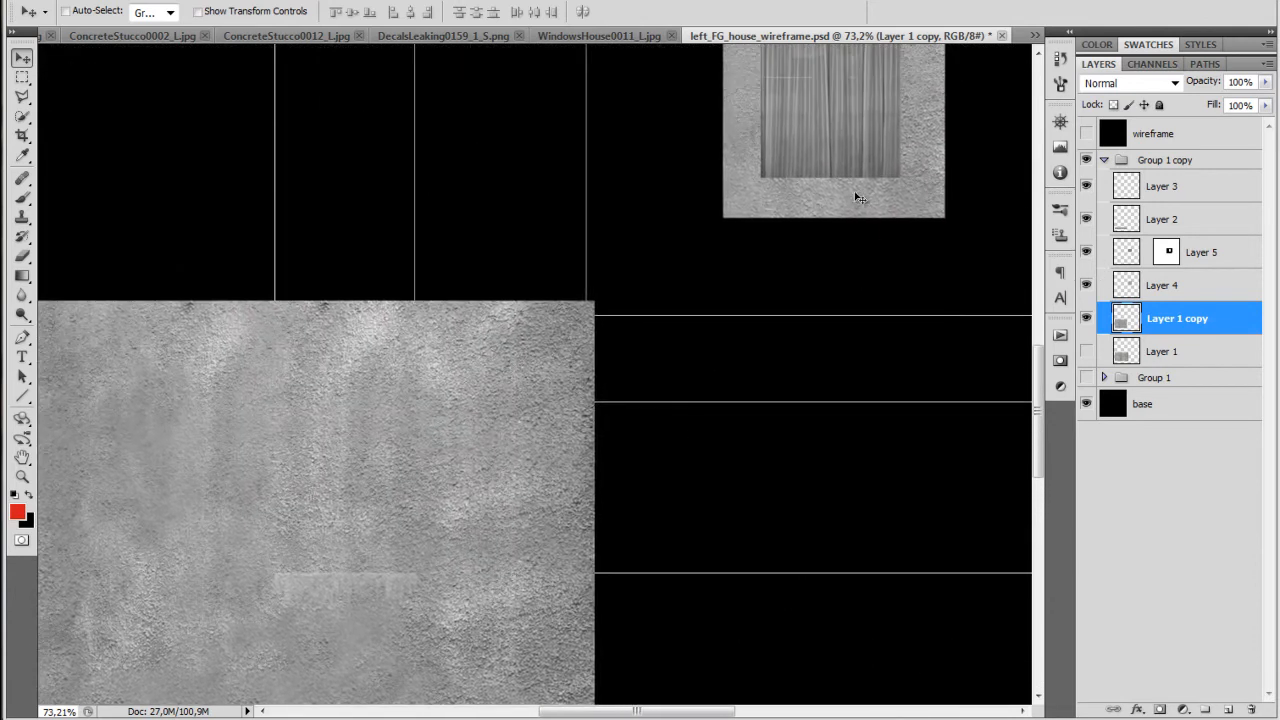
pyautogui.moveTo(501, 409); pyautogui.dragTo(711, 357)
pyautogui.click(1086, 218)
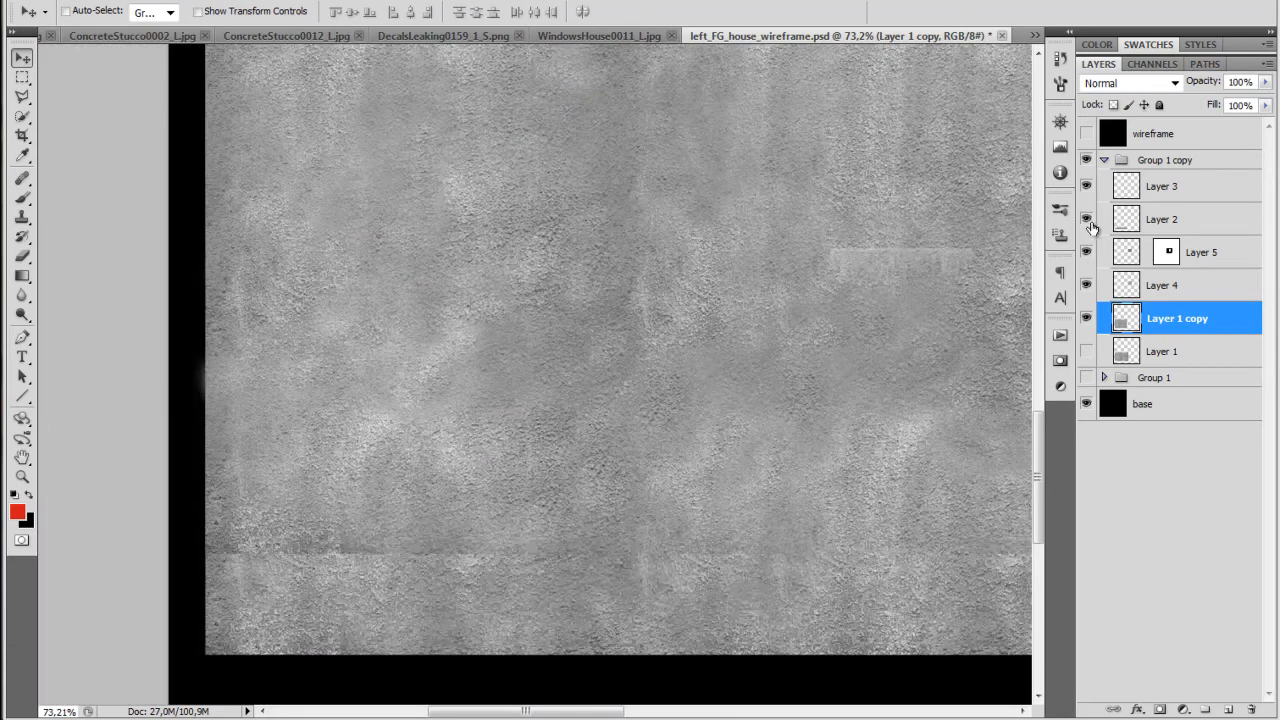
pyautogui.click(1086, 218)
# Increase the brick strip's contrast on Layer 2 with Levels, raising the black input and lowering the white input to 211.
pyautogui.click(1126, 222)
pyautogui.moveTo(683, 488); pyautogui.dragTo(537, 378)
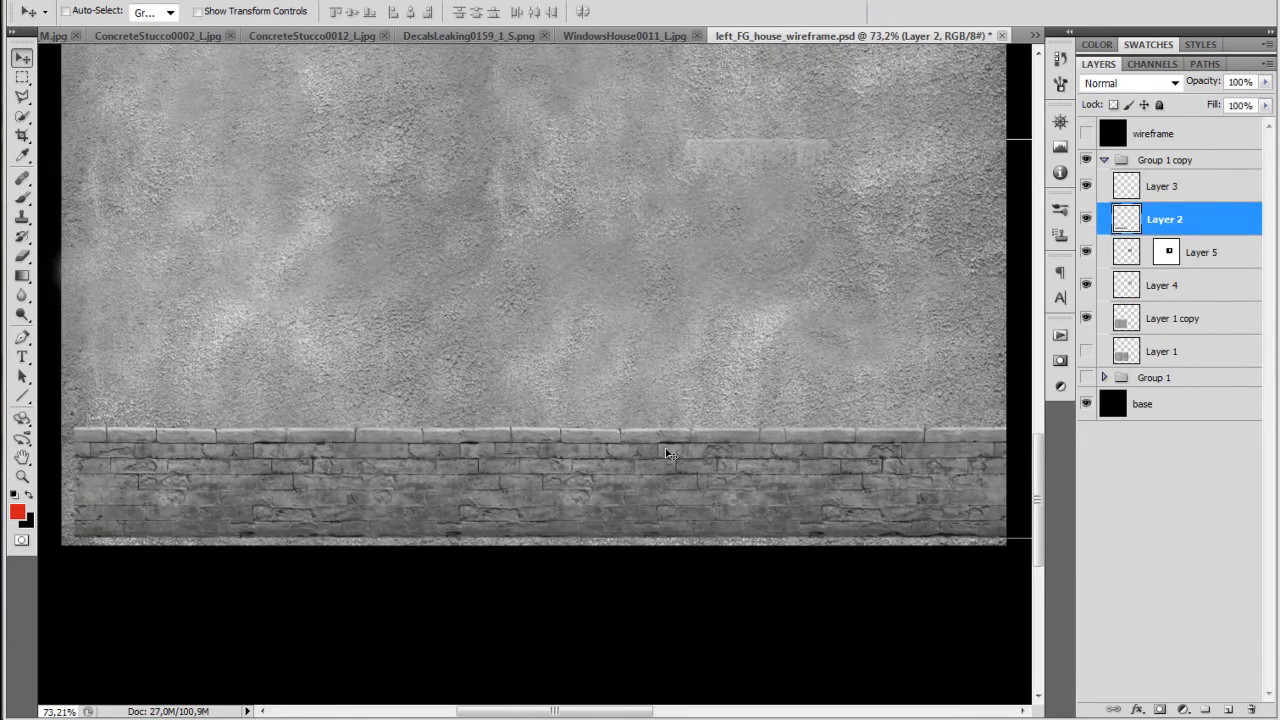
pyautogui.hotkey('ctrl', 'l')
pyautogui.moveTo(331, 283); pyautogui.dragTo(341, 286)
pyautogui.moveTo(545, 283); pyautogui.dragTo(508, 291)
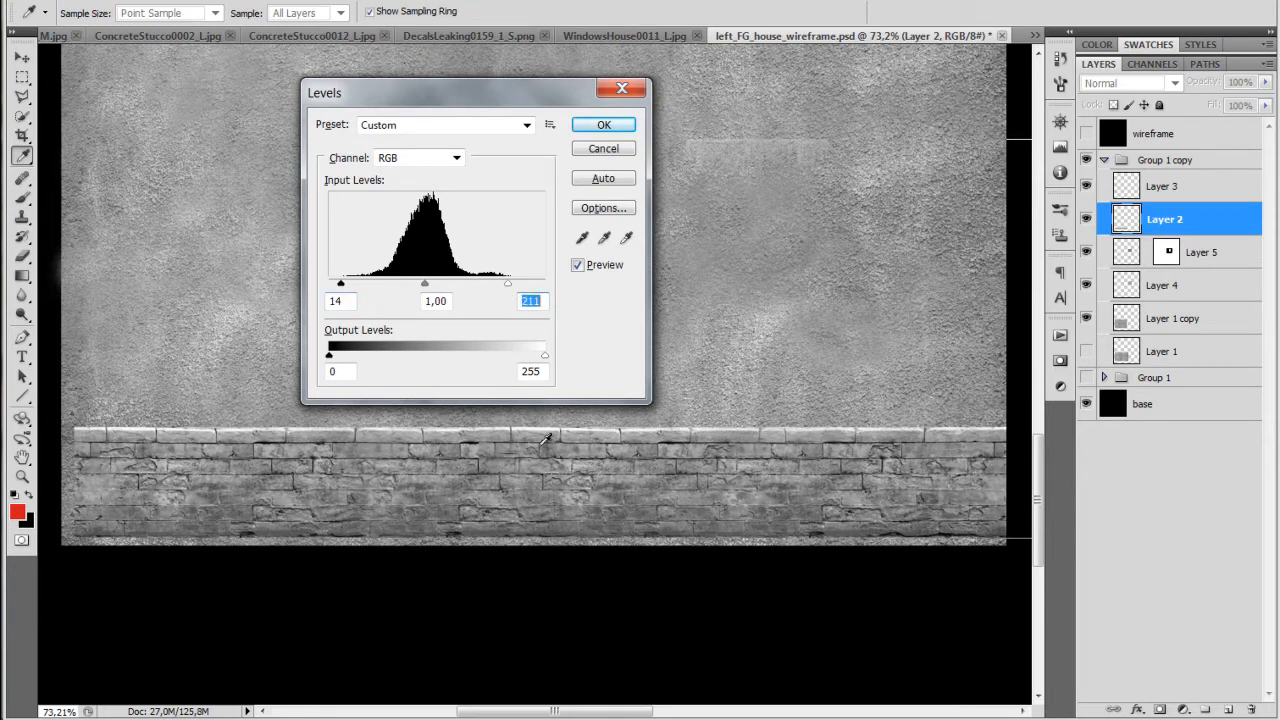
pyautogui.moveTo(341, 285); pyautogui.dragTo(347, 287)
pyautogui.moveTo(432, 289); pyautogui.dragTo(361, 291)
pyautogui.press('Return')
pyautogui.press('v')
pyautogui.hotkey('ctrl', 'z')
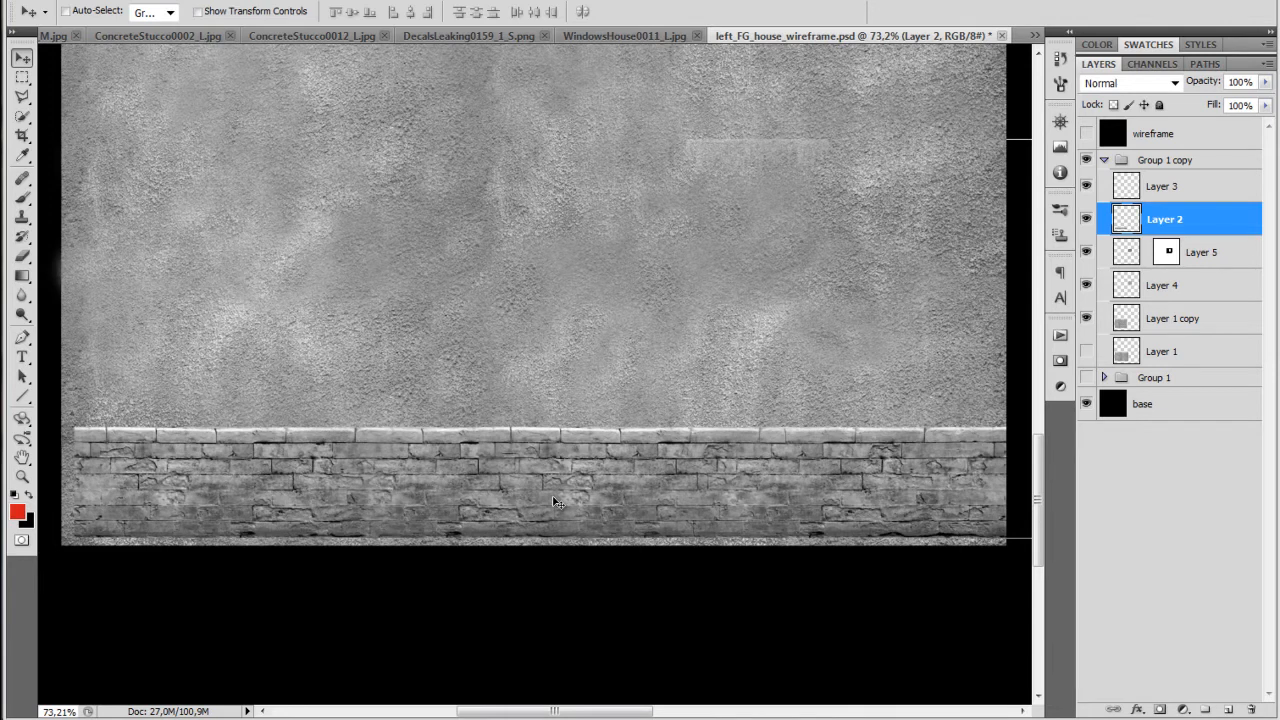
# Check the wall and window areas, and start saving the document in the textures folder in Targa format.
pyautogui.moveTo(742, 244); pyautogui.dragTo(611, 489)
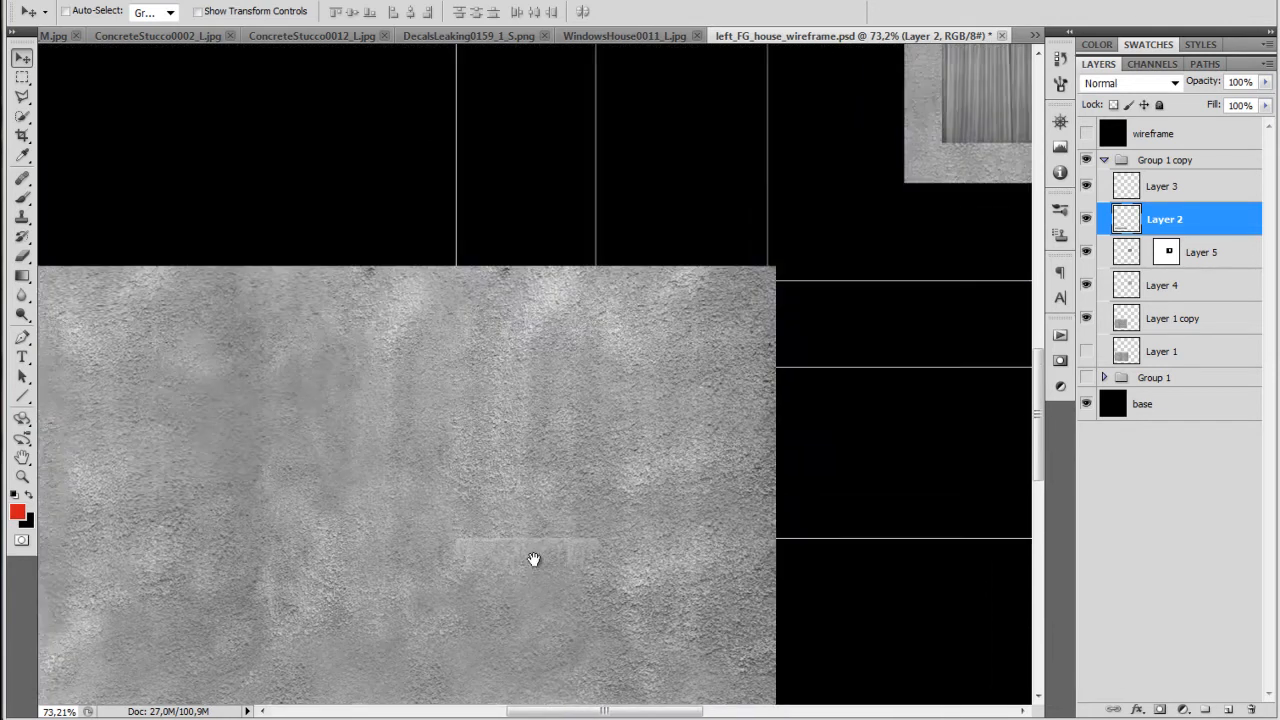
pyautogui.moveTo(750, 320); pyautogui.dragTo(690, 394)
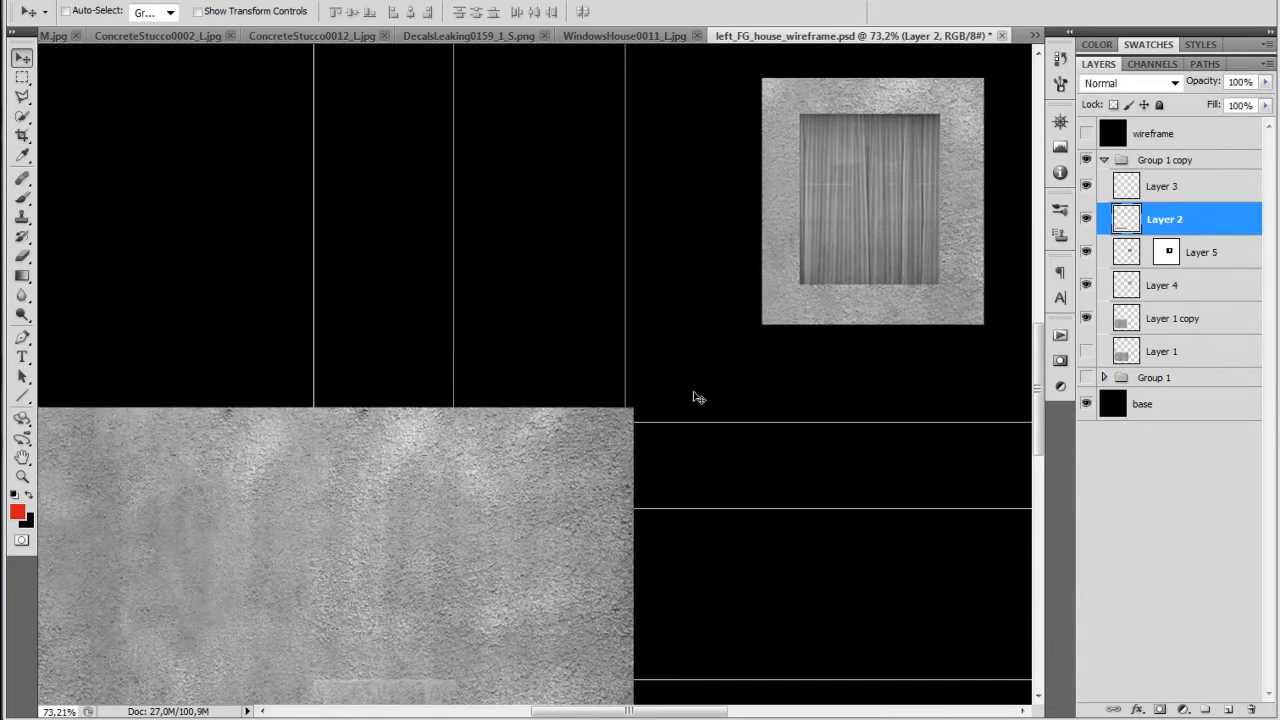
pyautogui.moveTo(491, 563); pyautogui.dragTo(873, 320)
pyautogui.moveTo(769, 475); pyautogui.dragTo(779, 423)
pyautogui.hotkey('ctrl', '-')
pyautogui.hotkey('ctrl', '-')
pyautogui.hotkey('ctrl', 'shift', 's')
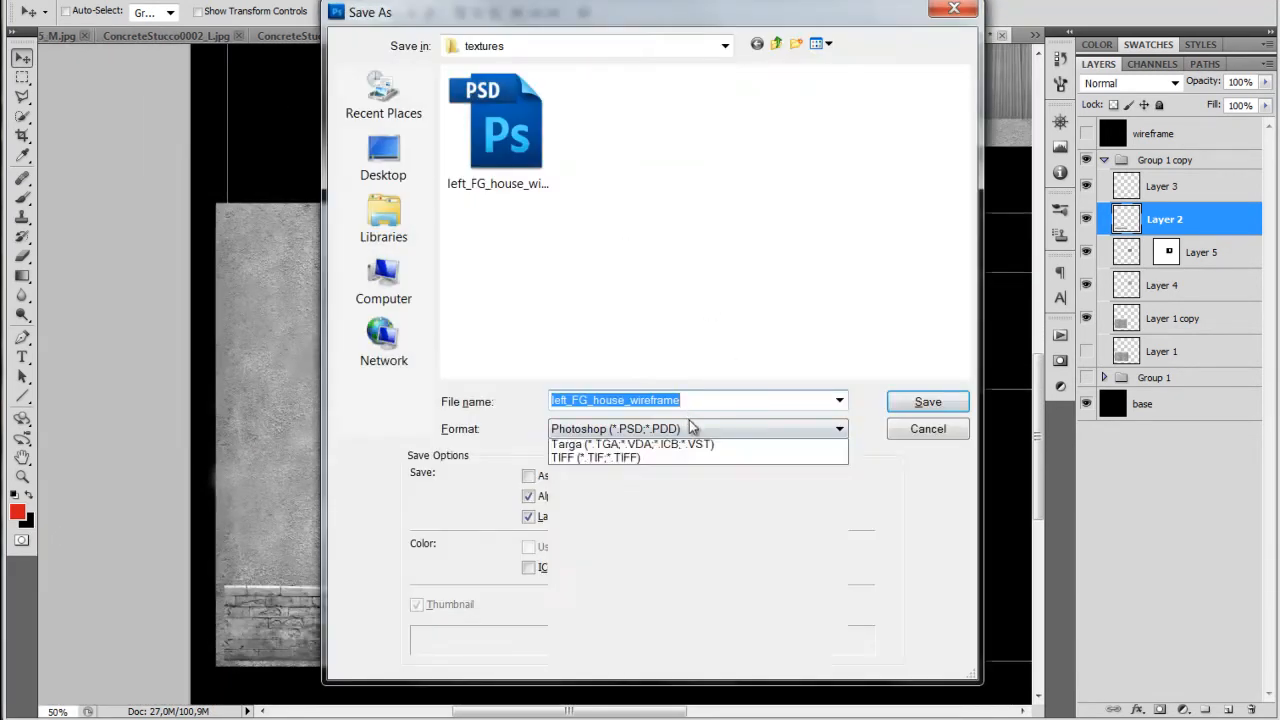
pyautogui.click(690, 426)
pyautogui.click(690, 682)
# Name the Targa copy left_FG_house_texture_bump, turn off Alpha Channels, and save it at 32 bits/pixel.
pyautogui.doubleClick(685, 399)
pyautogui.click(628, 401)
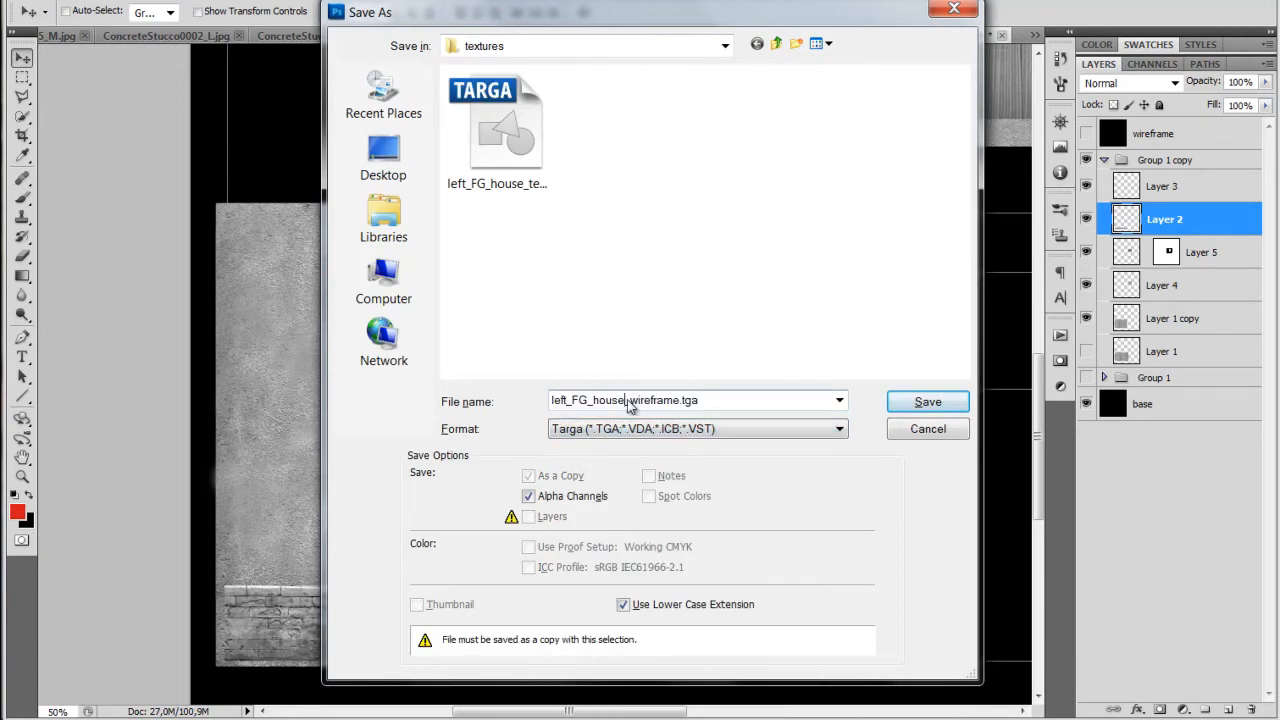
pyautogui.click(497, 130)
pyautogui.doubleClick(643, 400)
pyautogui.click(674, 400)
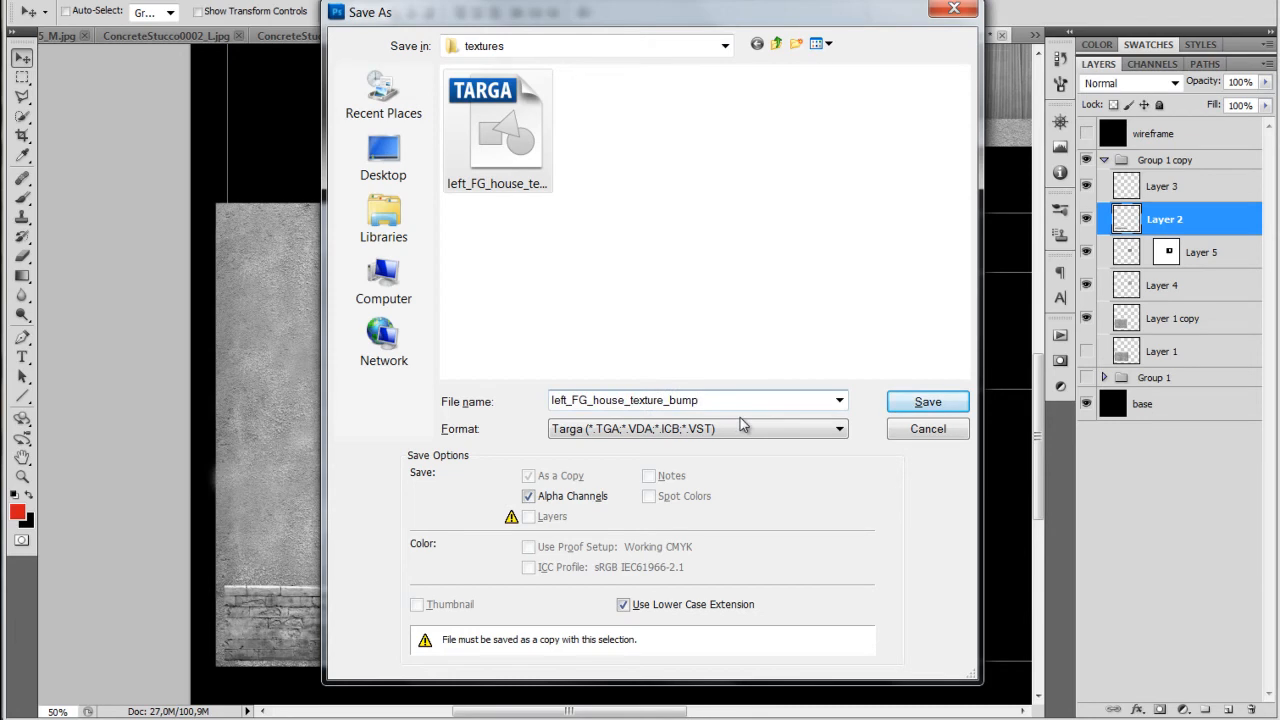
pyautogui.click(548, 496)
pyautogui.click(920, 401)
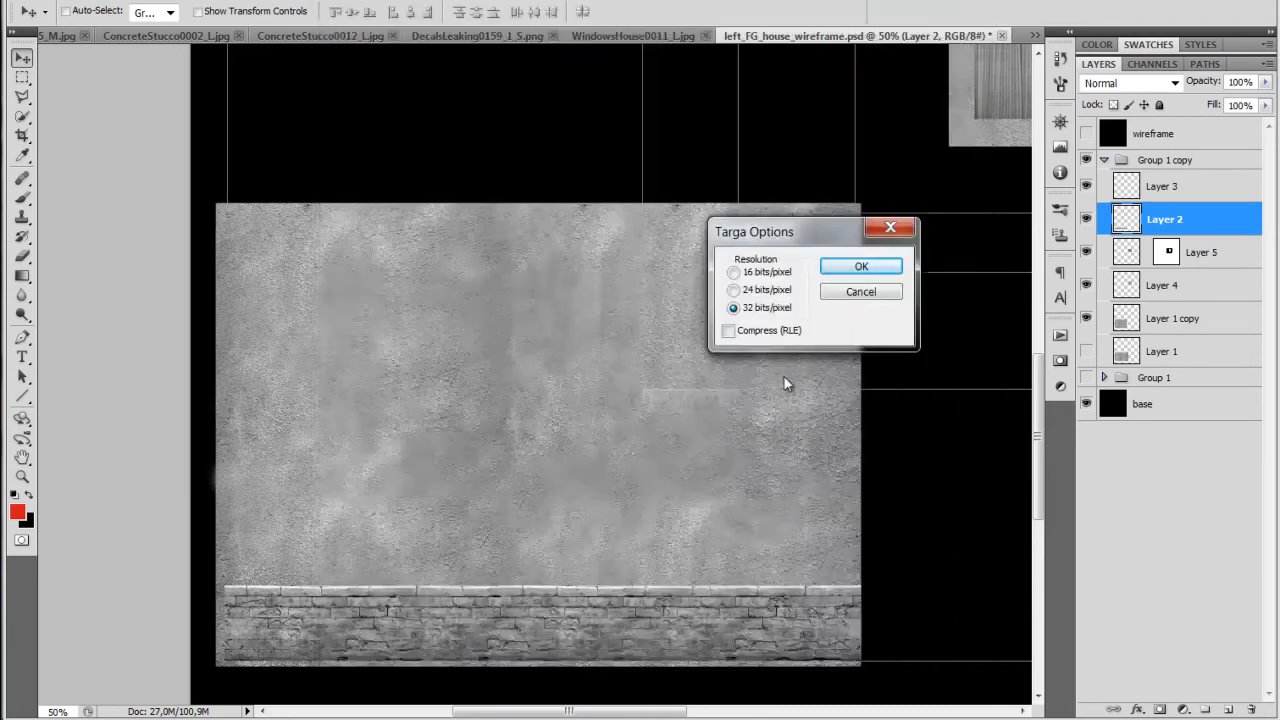
pyautogui.click(860, 266)
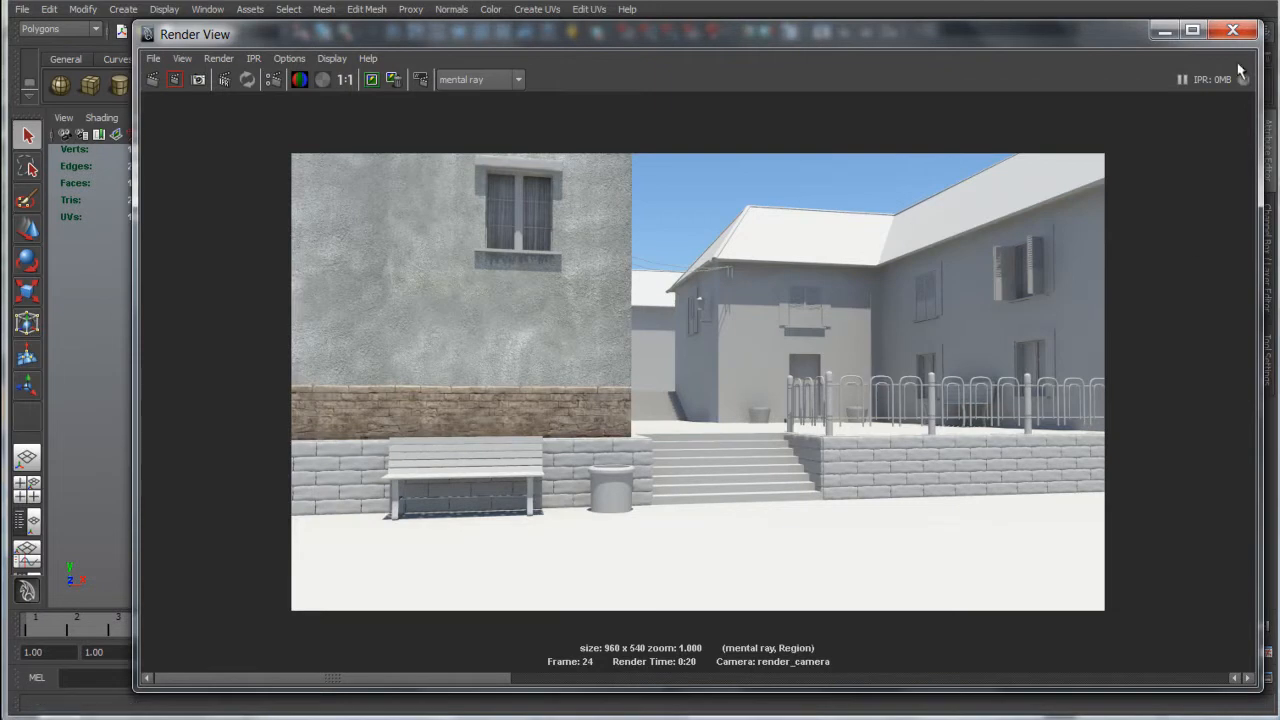
# Close the Maya render view and open the material attributes of the left foreground house wall.
pyautogui.click(1233, 30)
pyautogui.click(529, 397)
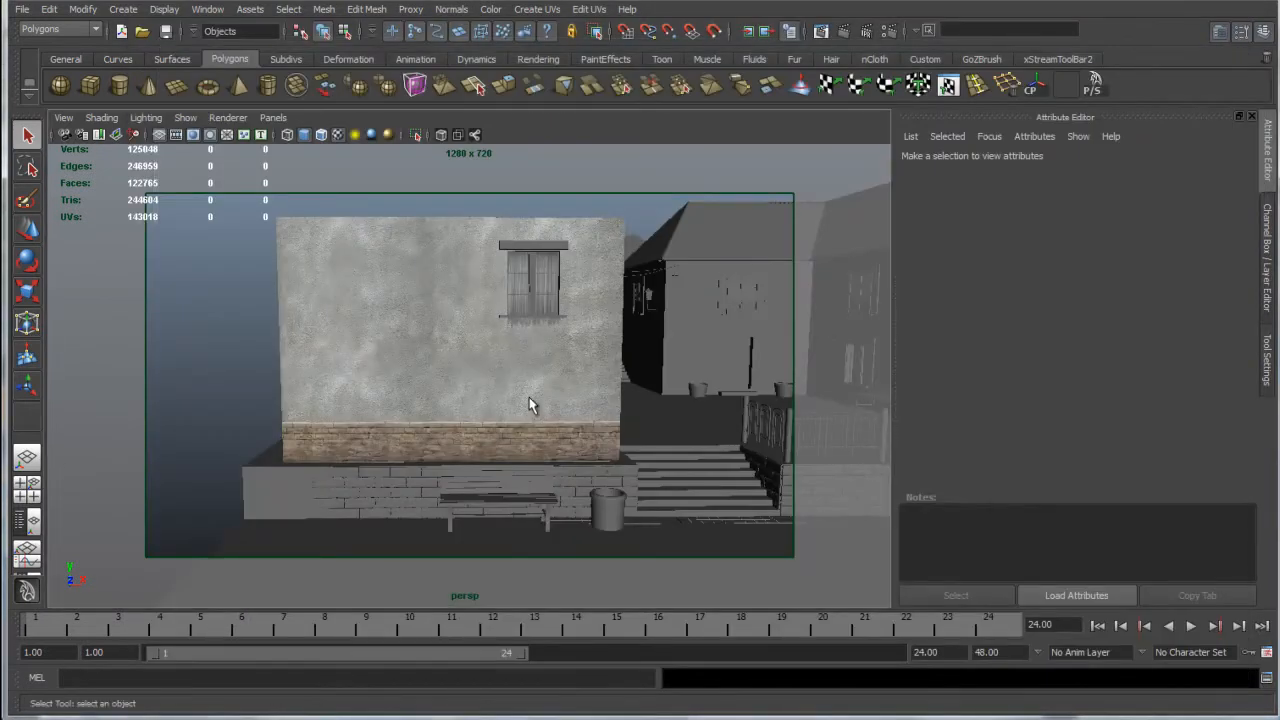
pyautogui.moveTo(529, 397); pyautogui.dragTo(513, 628, button='right')
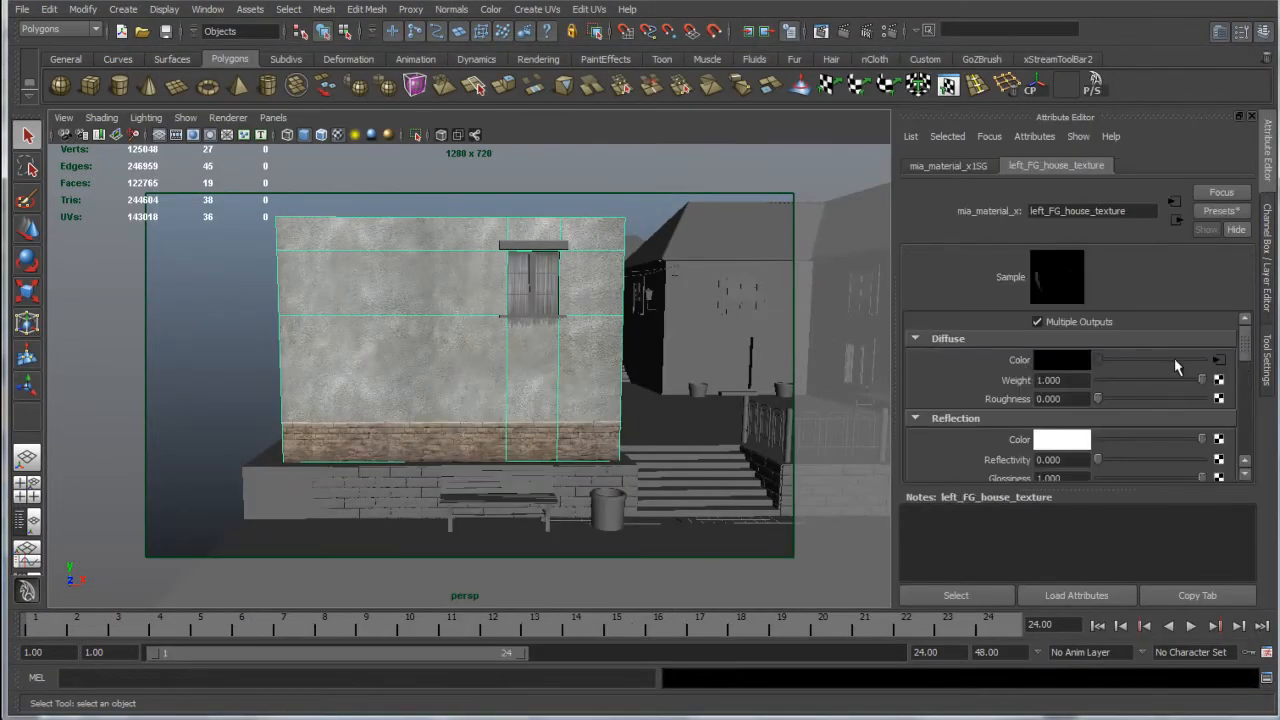
# Enlarge the attribute area of the left_FG_house_texture material and expand its Bump section.
pyautogui.scroll(-10, 1174, 358)
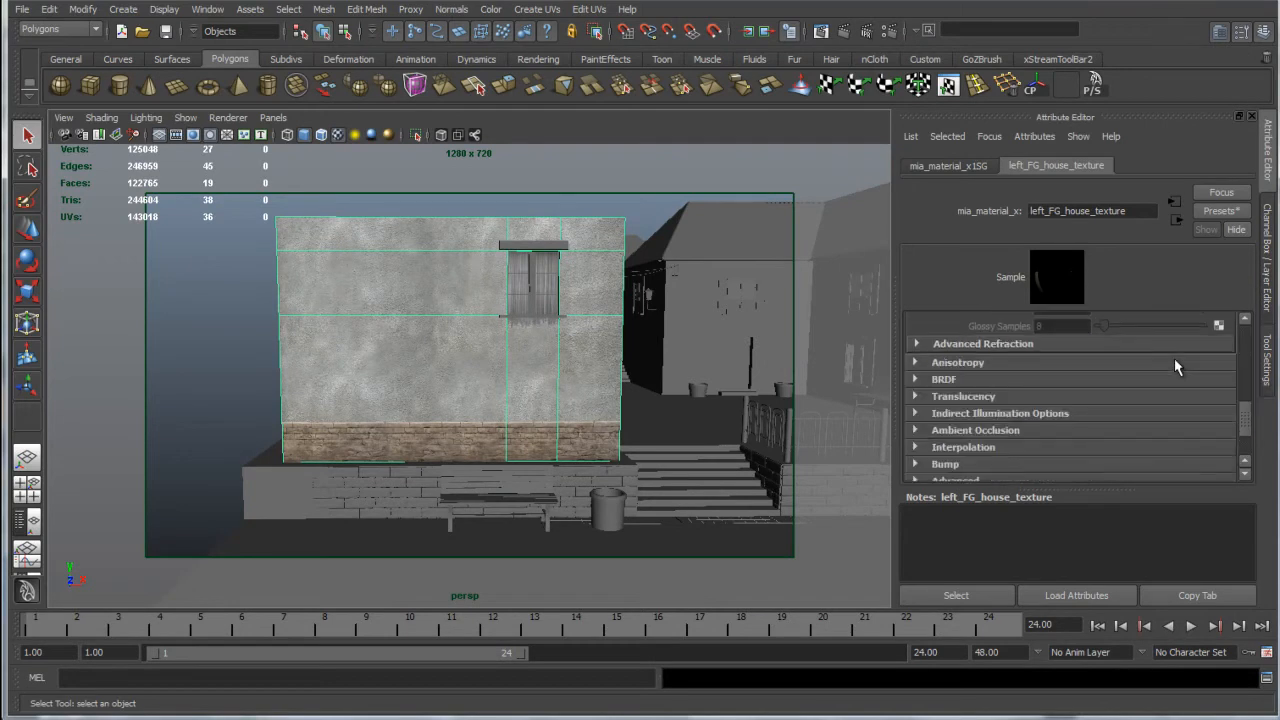
pyautogui.scroll(-3, 1174, 358)
pyautogui.scroll(6, 1174, 358)
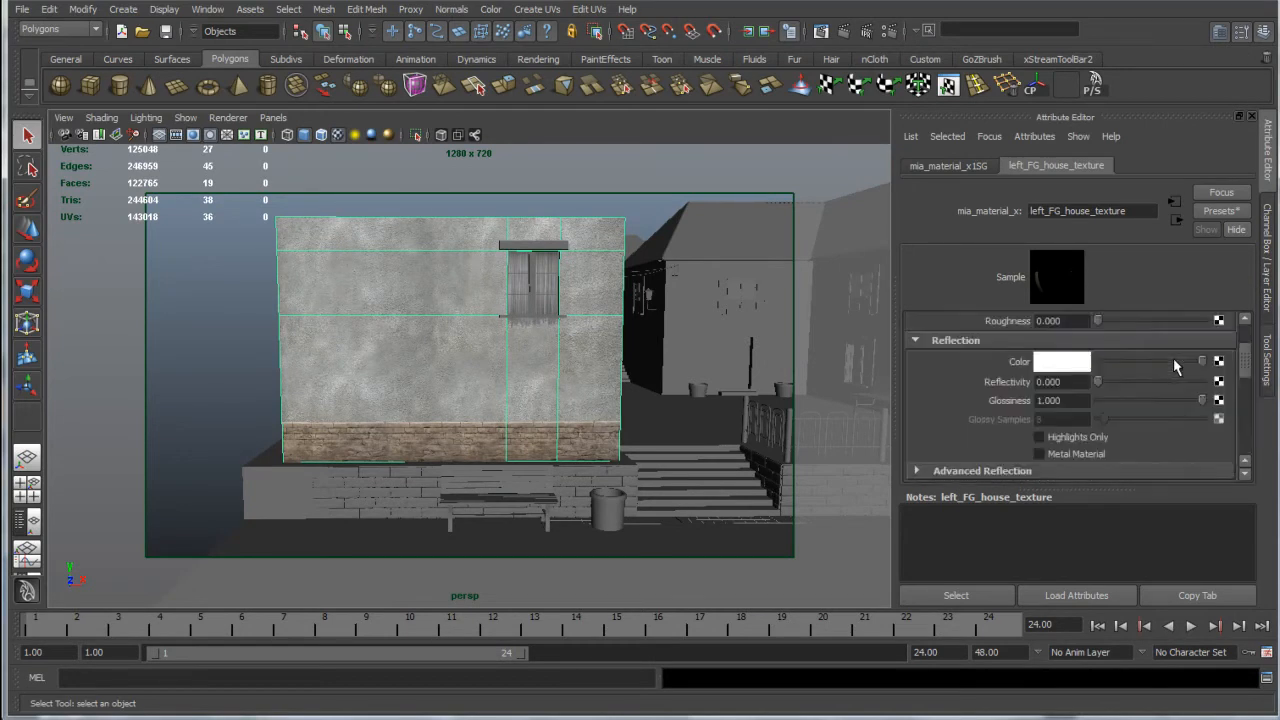
pyautogui.scroll(3, 1173, 358)
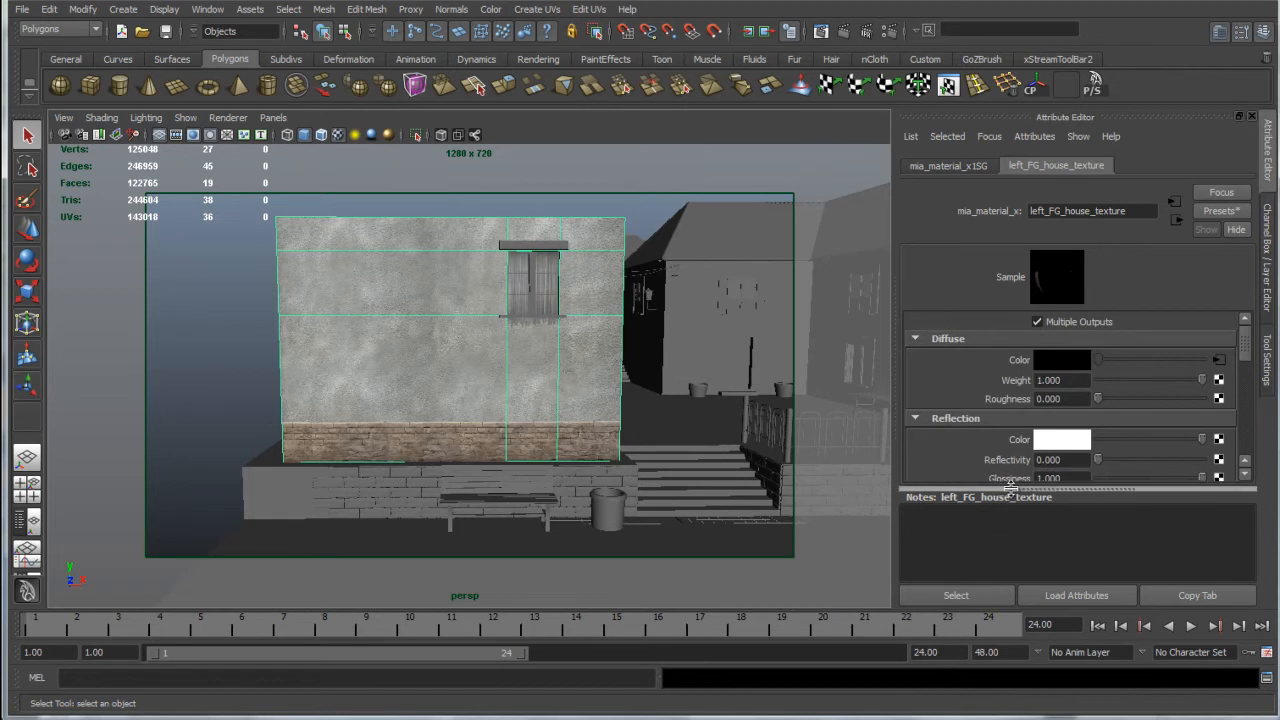
pyautogui.moveTo(1005, 490); pyautogui.dragTo(996, 595)
pyautogui.scroll(-3, 1128, 455)
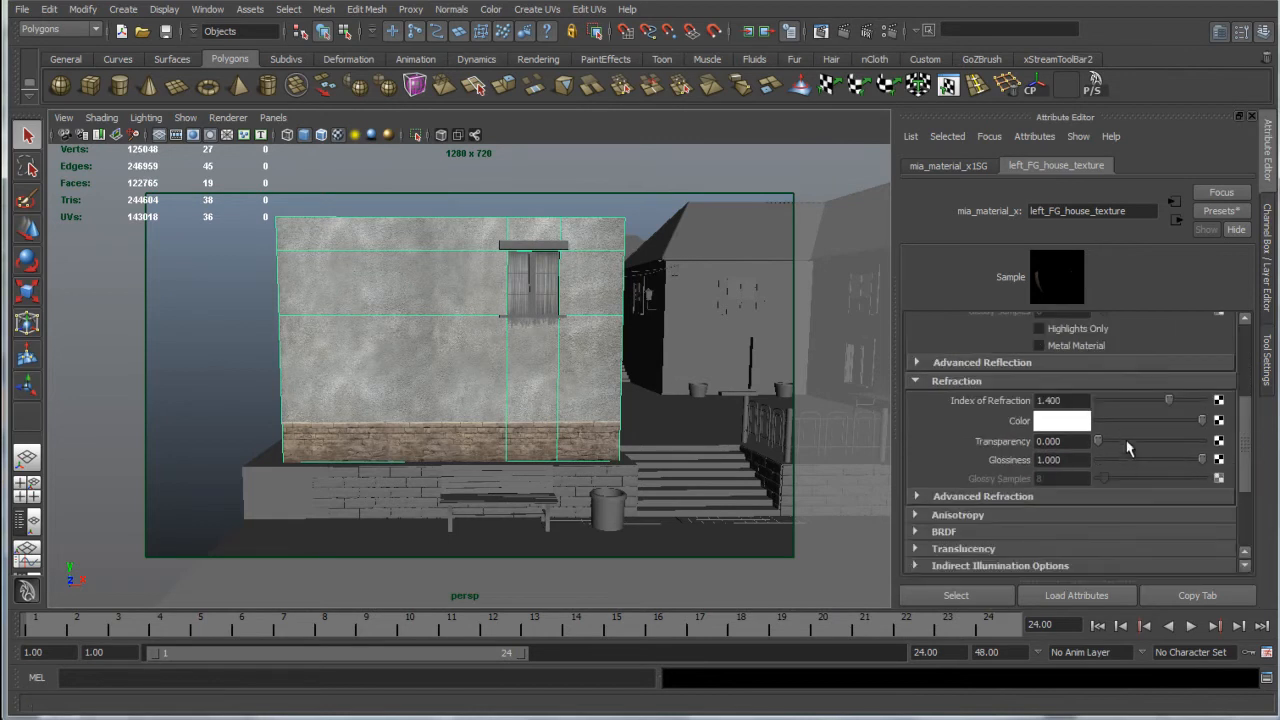
pyautogui.scroll(-5, 1060, 480)
pyautogui.scroll(5, 1047, 472)
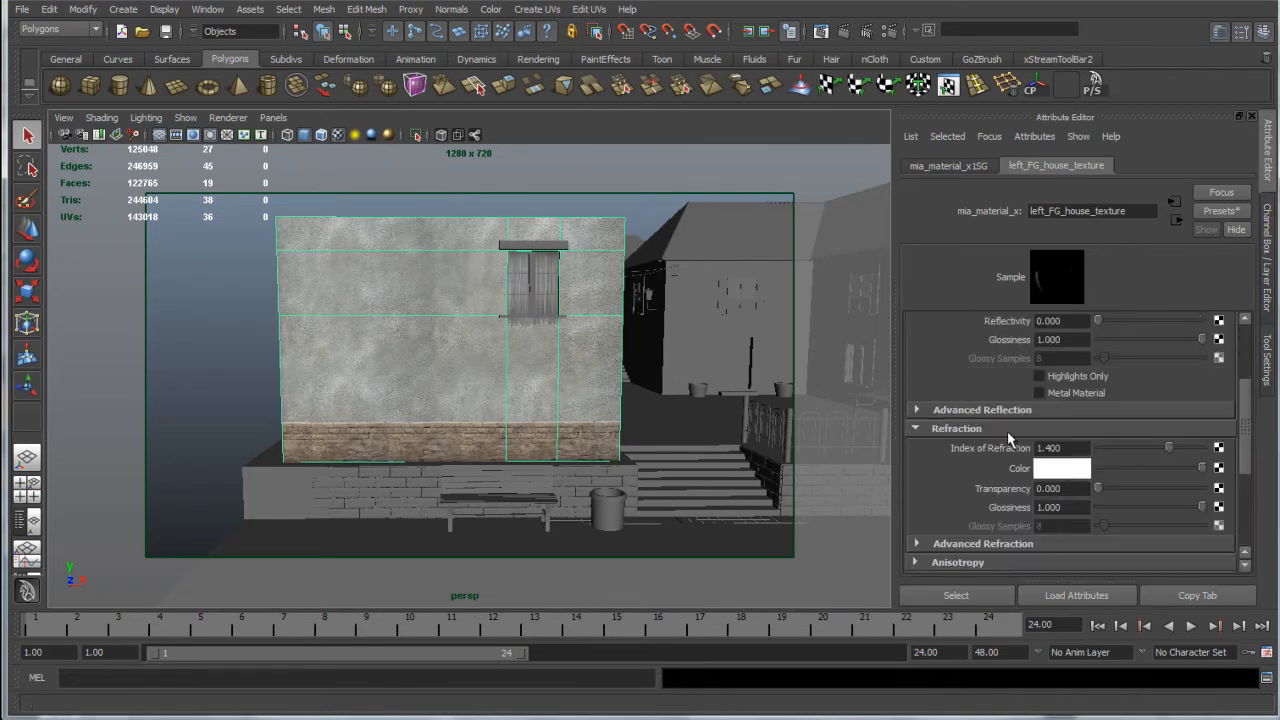
pyautogui.scroll(-3, 1003, 443)
pyautogui.click(975, 478)
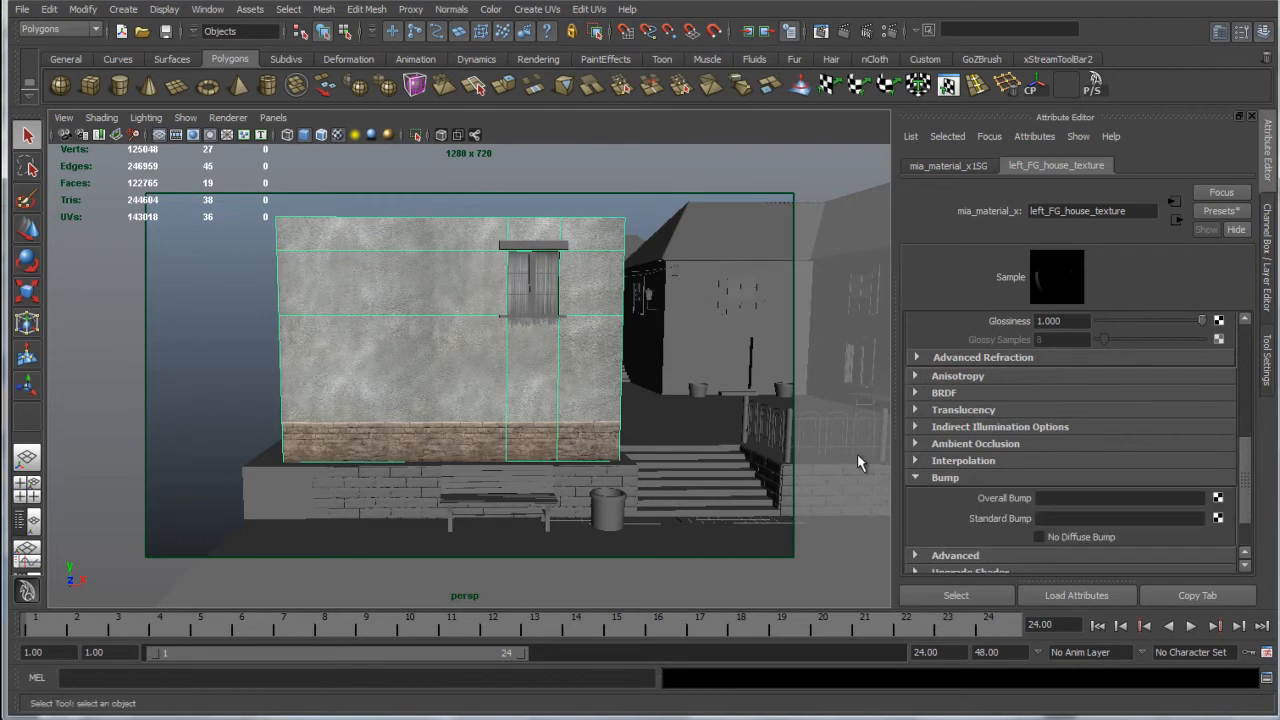
pyautogui.scroll(-1, 1052, 436)
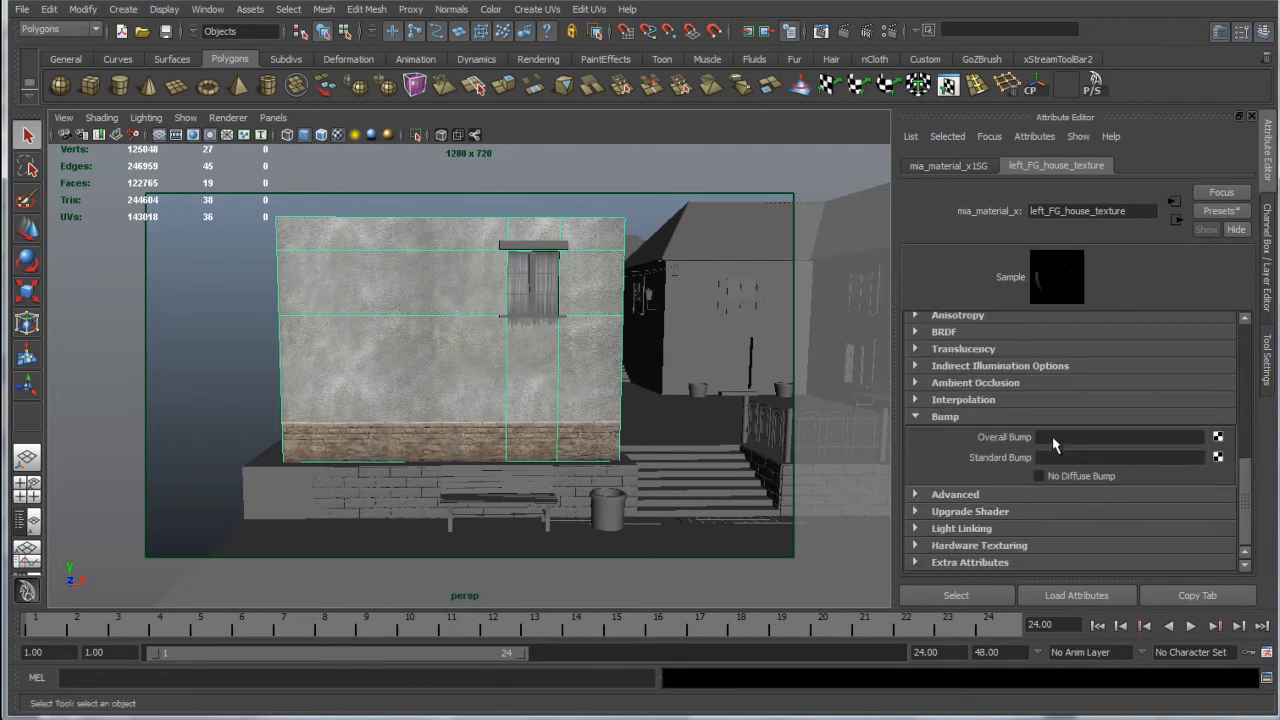
# Connect a new File texture to the material's Overall Bump.
pyautogui.click(1218, 437)
pyautogui.rightClick(363, 171)
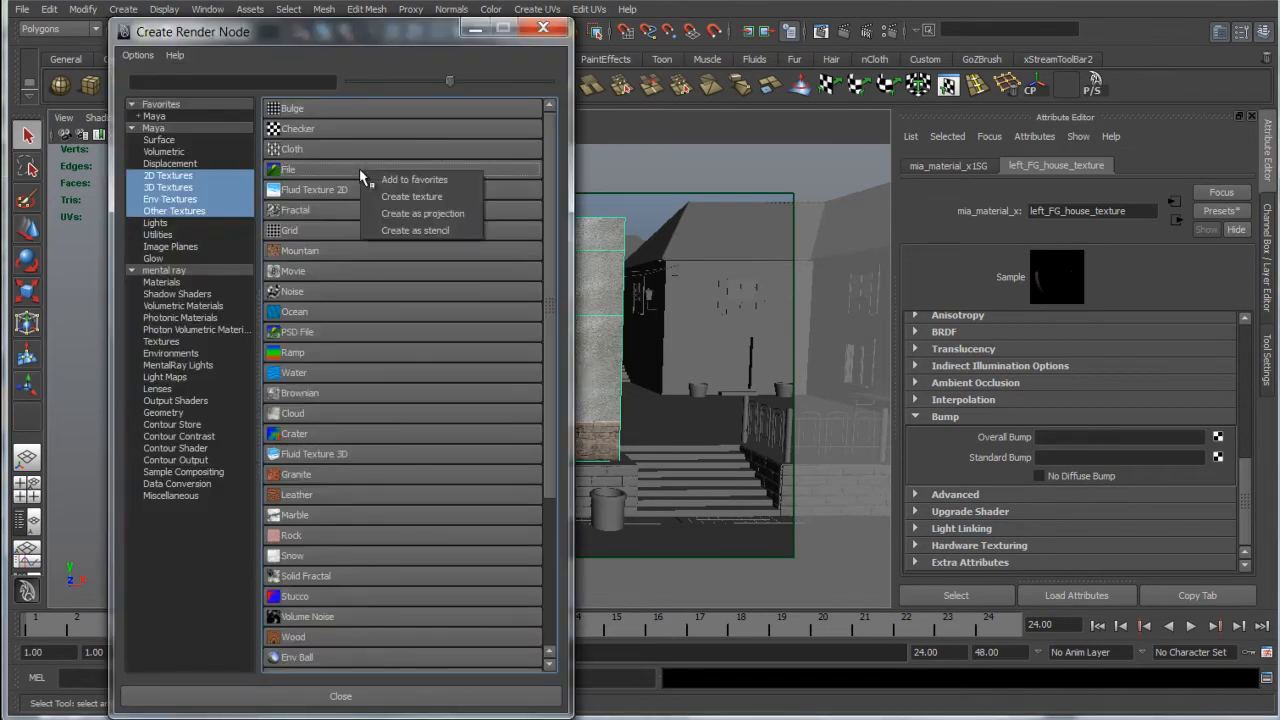
pyautogui.click(410, 197)
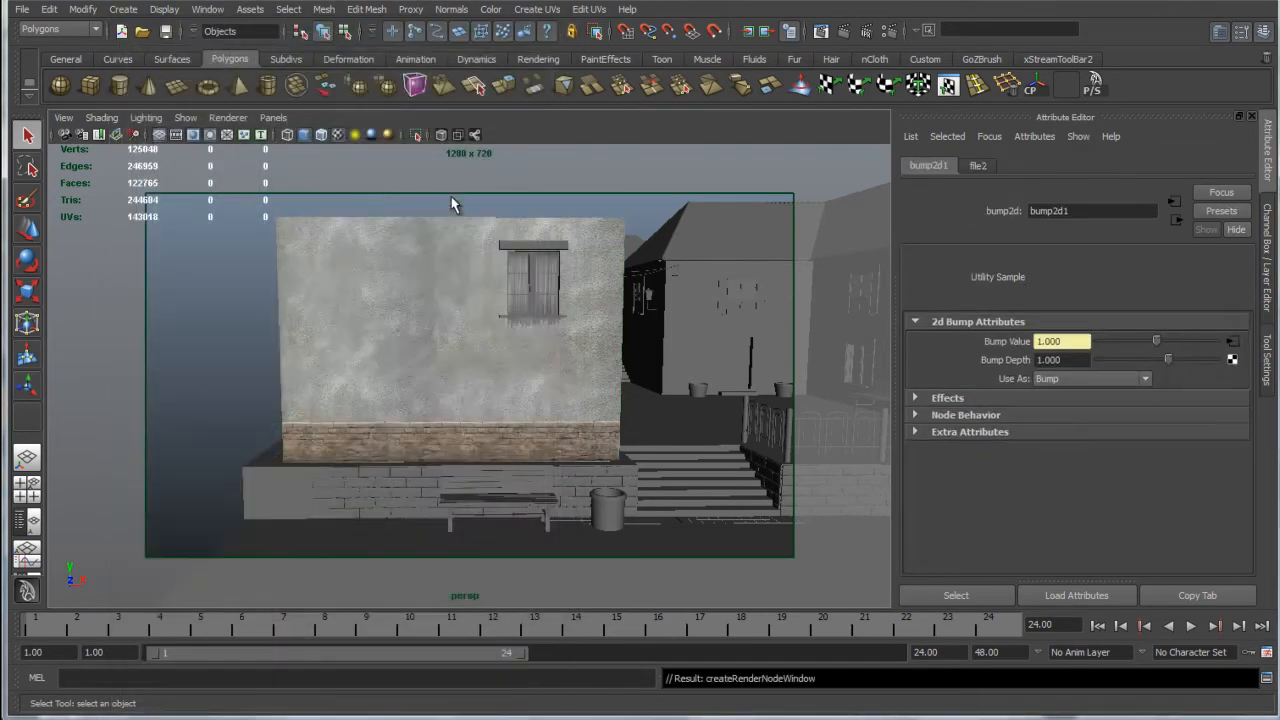
# Set the bump file texture's Filter Type to Off and load left_FG_house_texture_bump.tga as its image.
pyautogui.click(1233, 343)
pyautogui.click(1076, 343)
pyautogui.click(1042, 356)
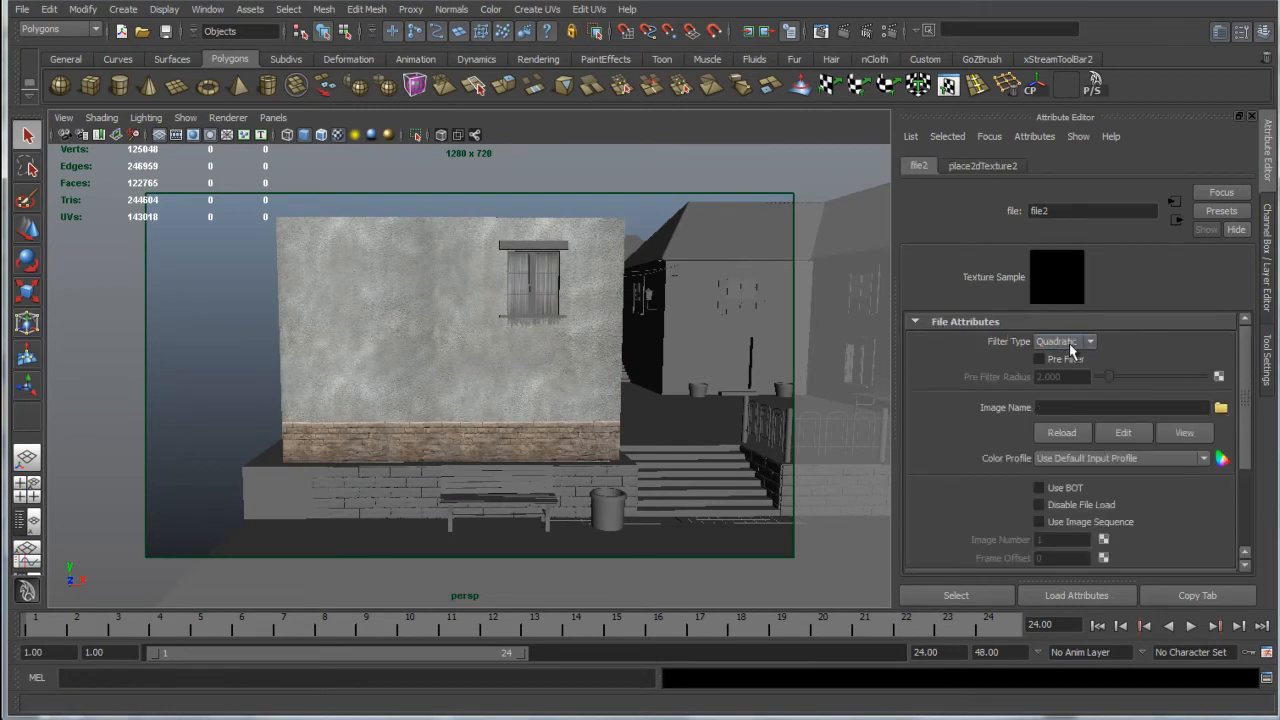
pyautogui.click(1221, 407)
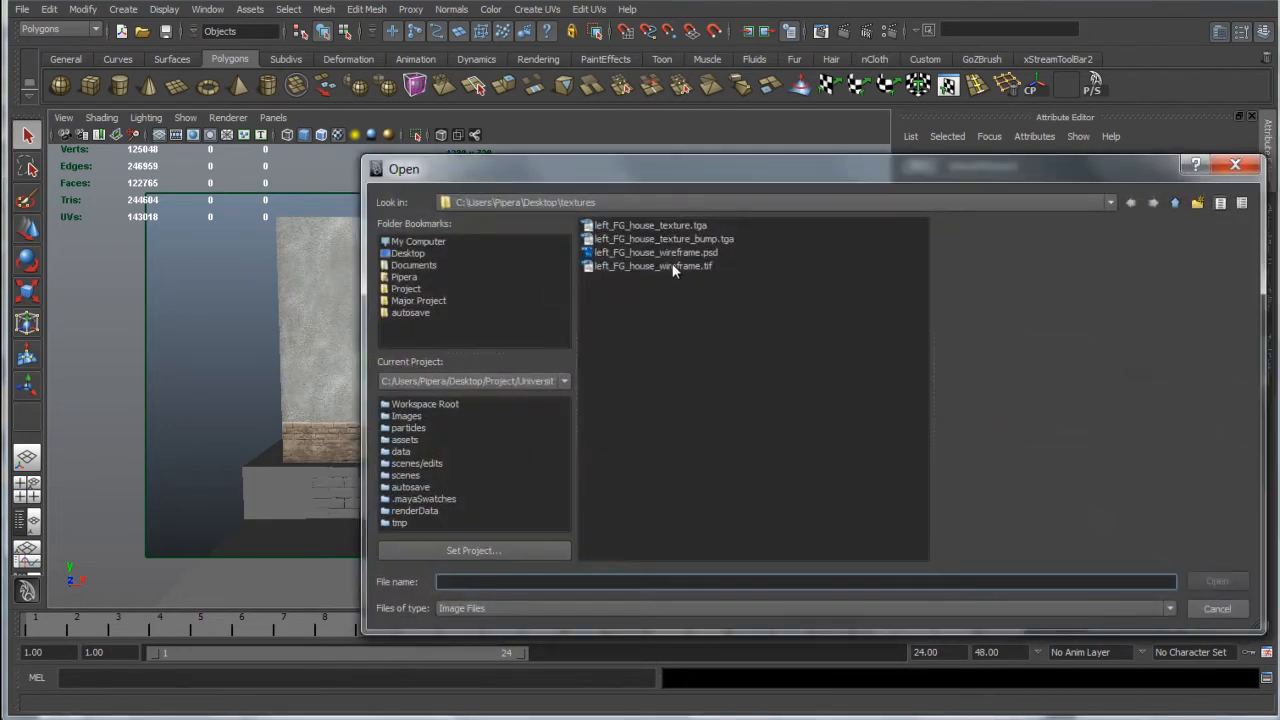
pyautogui.click(674, 266)
pyautogui.doubleClick(668, 239)
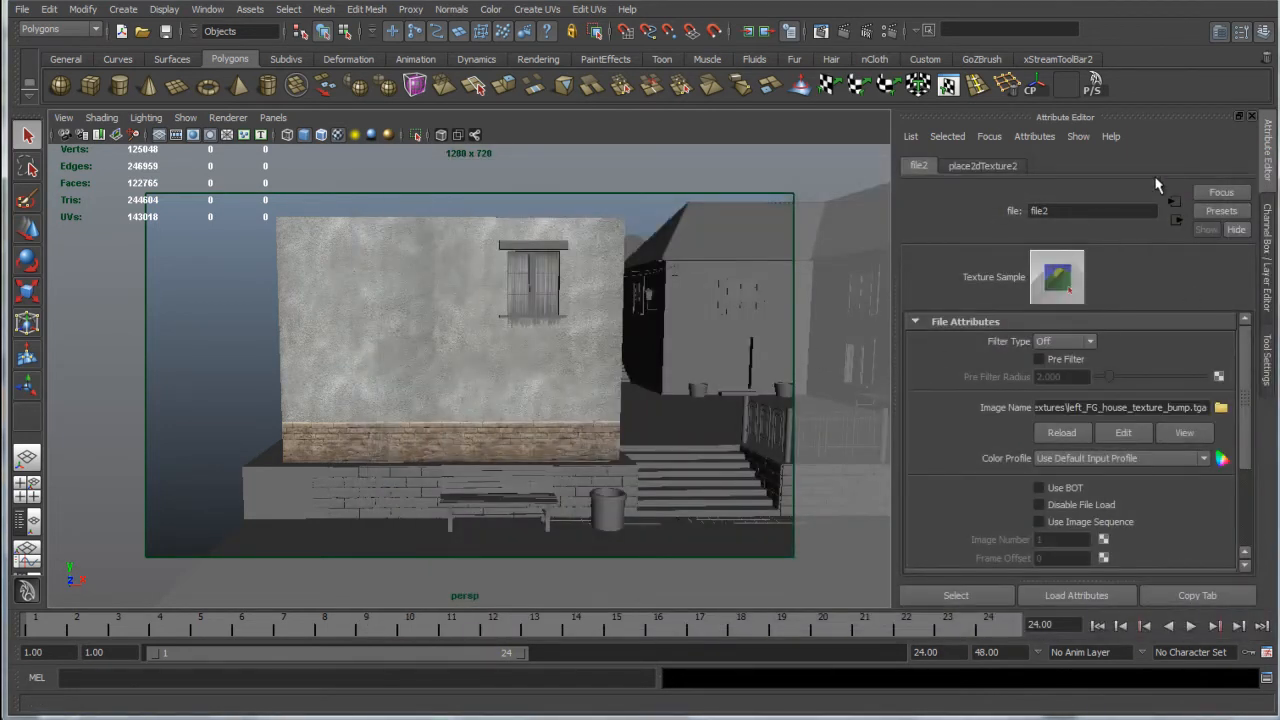
# Return to the bump2d node and test-render a small region covering the stucco and brick below the window.
pyautogui.click(1177, 220)
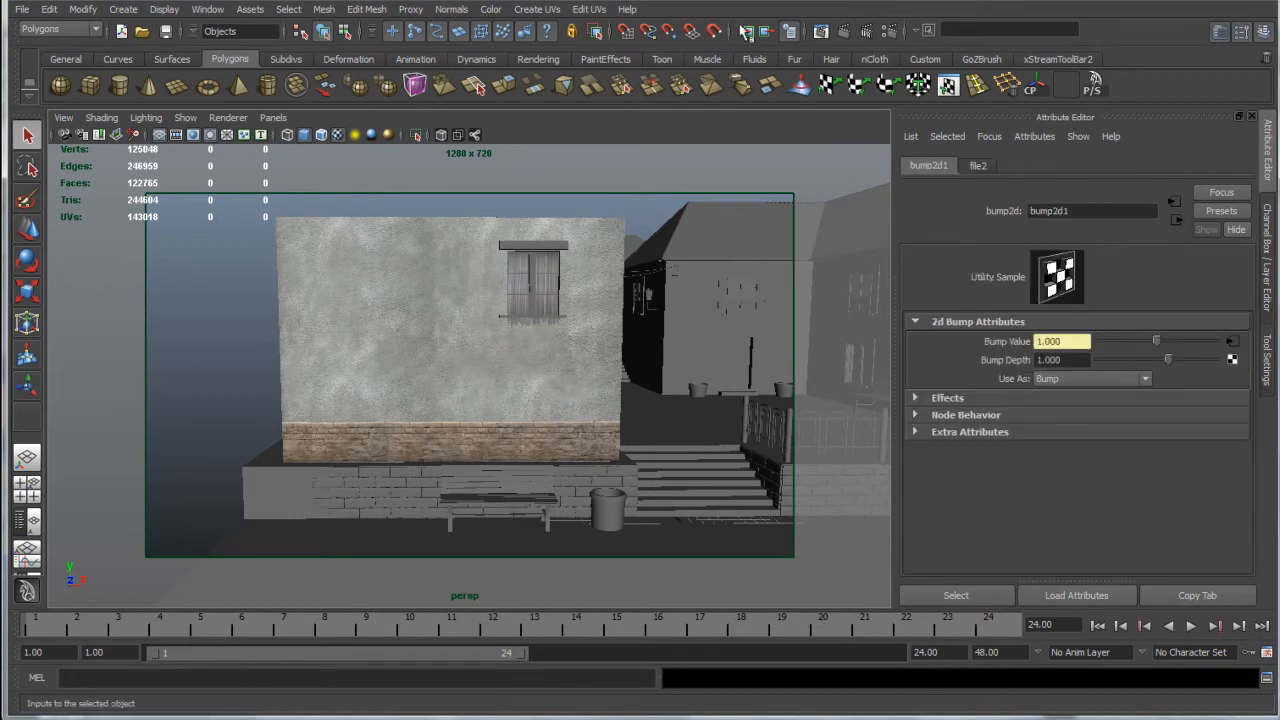
pyautogui.click(820, 32)
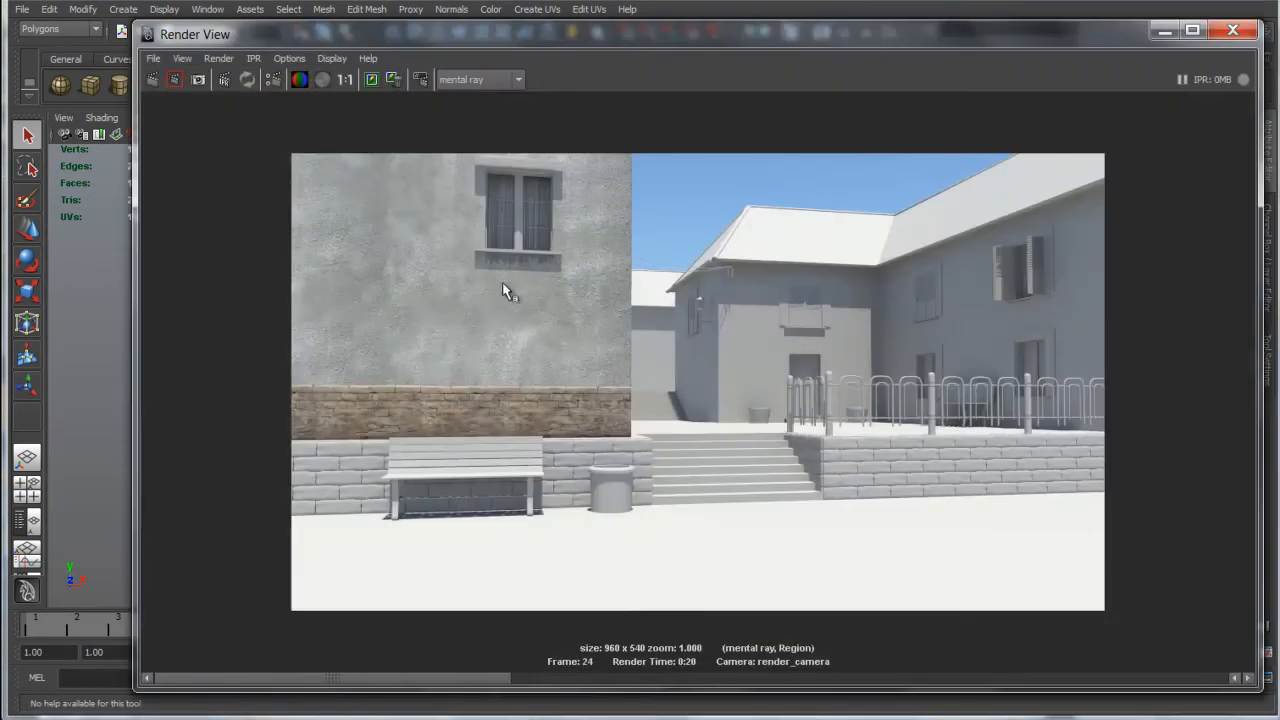
pyautogui.moveTo(575, 407); pyautogui.dragTo(571, 420)
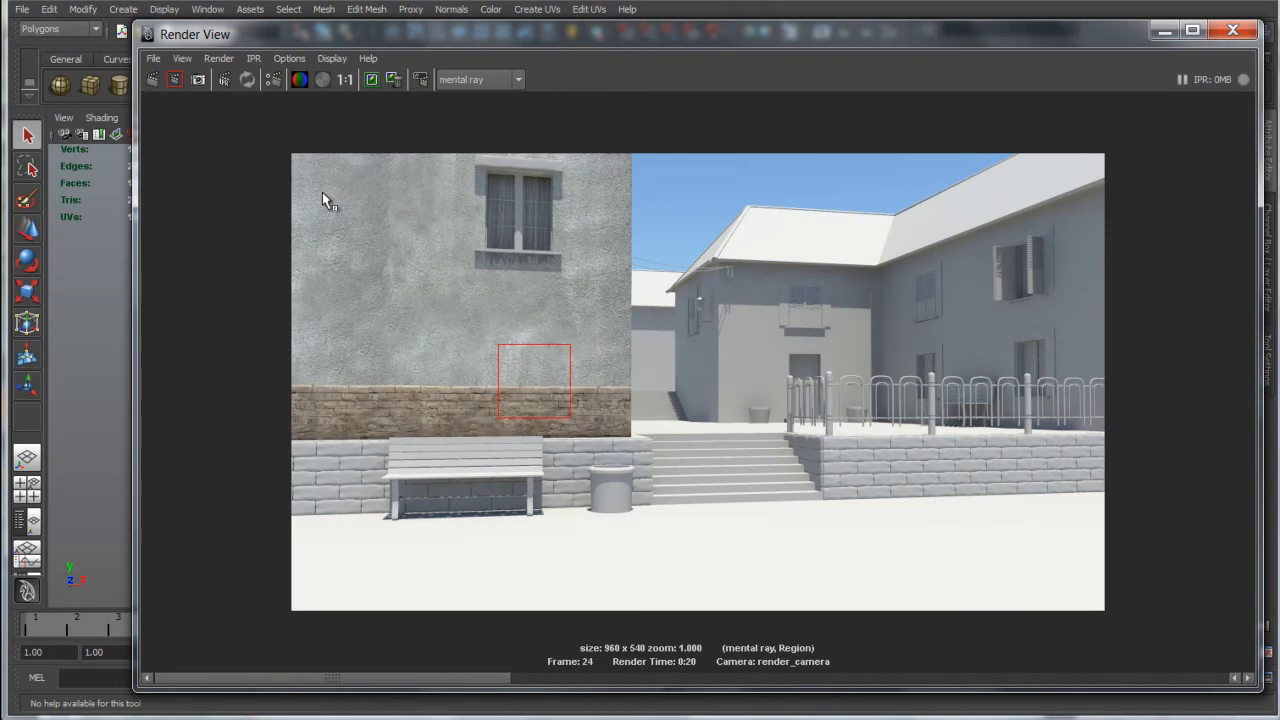
pyautogui.click(173, 80)
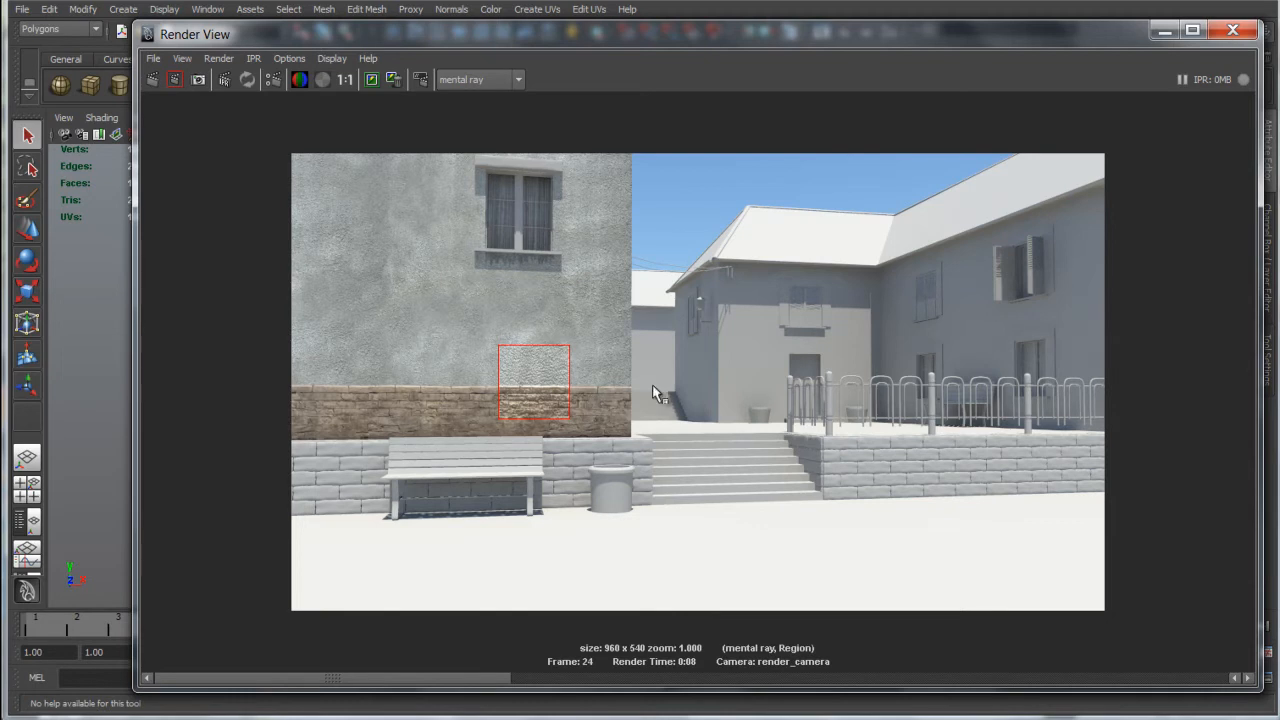
pyautogui.click(1232, 31)
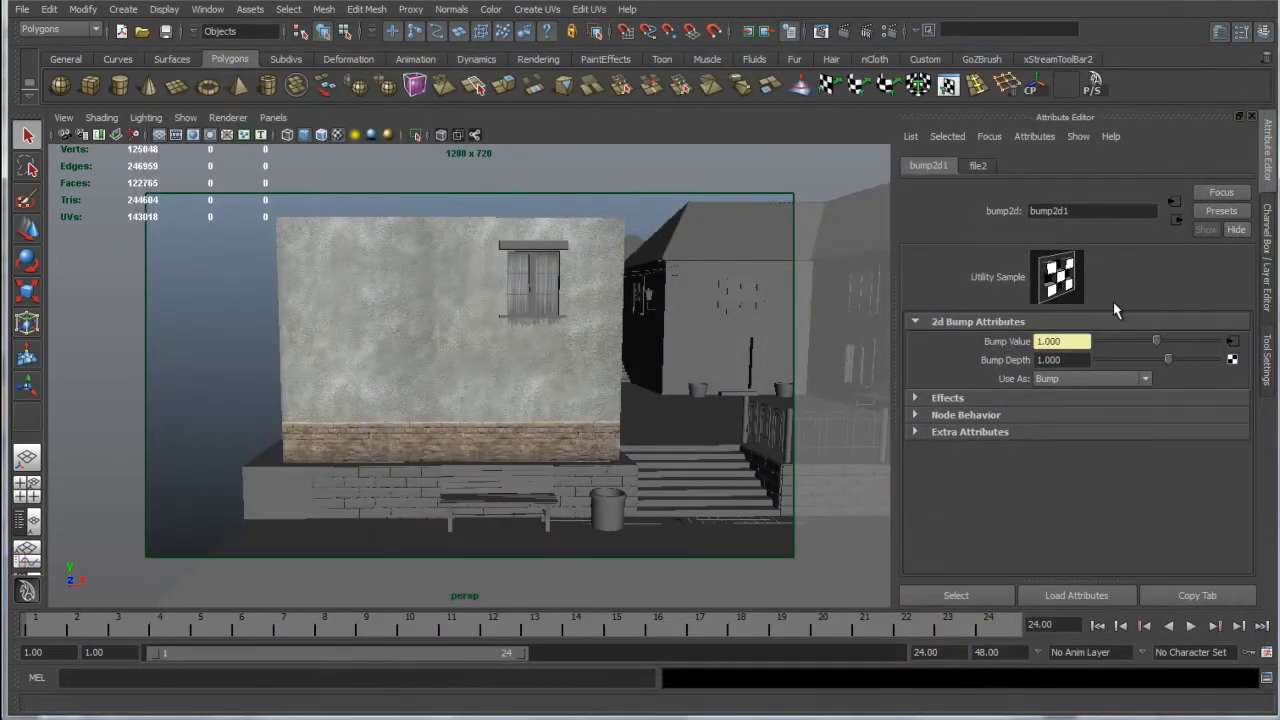
# Set the Bump Depth to 0.15 and re-render the same wall region to check the bump strength.
pyautogui.moveTo(1064, 359); pyautogui.dragTo(982, 357)
pyautogui.write('0.15')
pyautogui.press('Return')
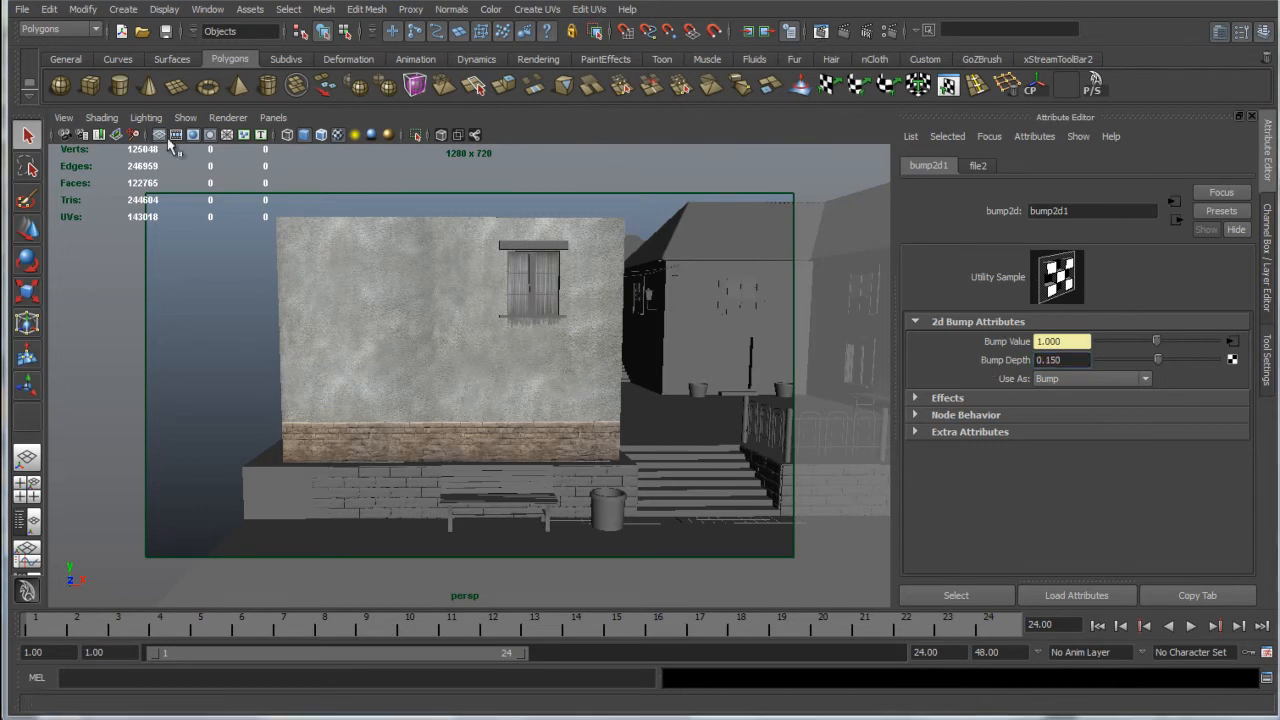
pyautogui.click(820, 31)
pyautogui.click(172, 81)
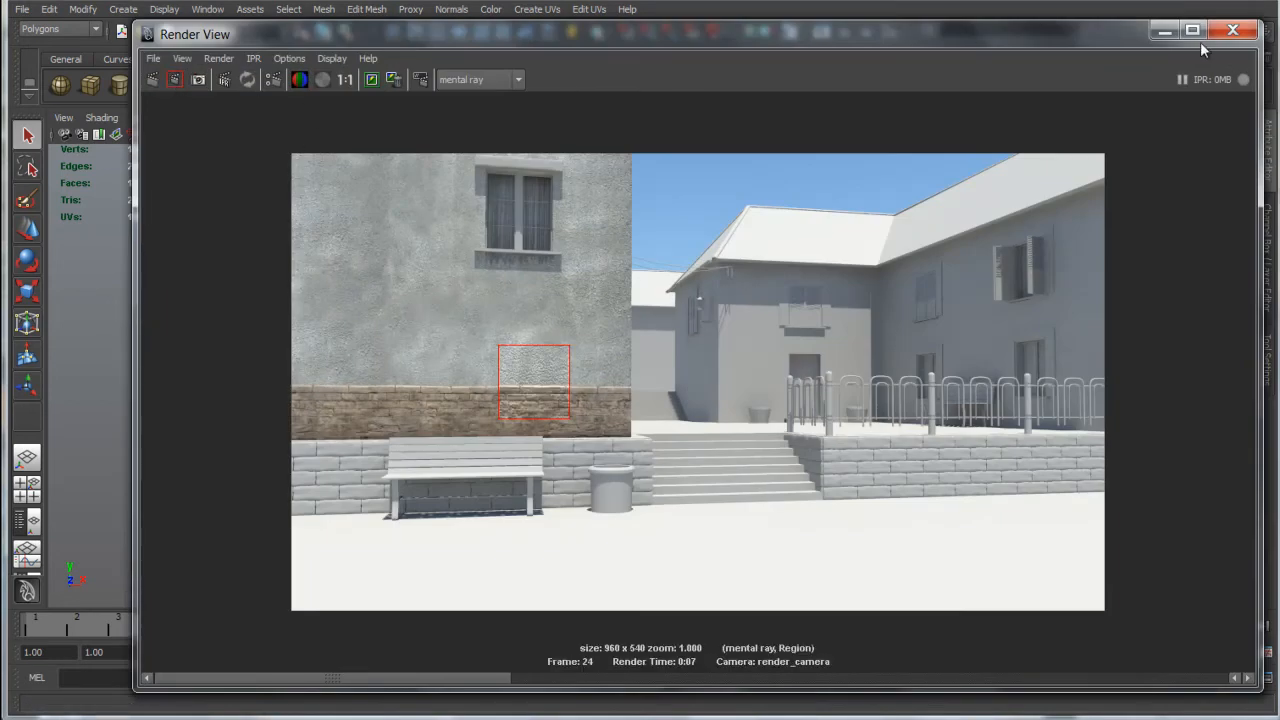
pyautogui.click(1233, 31)
# Set the Bump Depth to 0.1.
pyautogui.moveTo(1071, 363); pyautogui.dragTo(1052, 371)
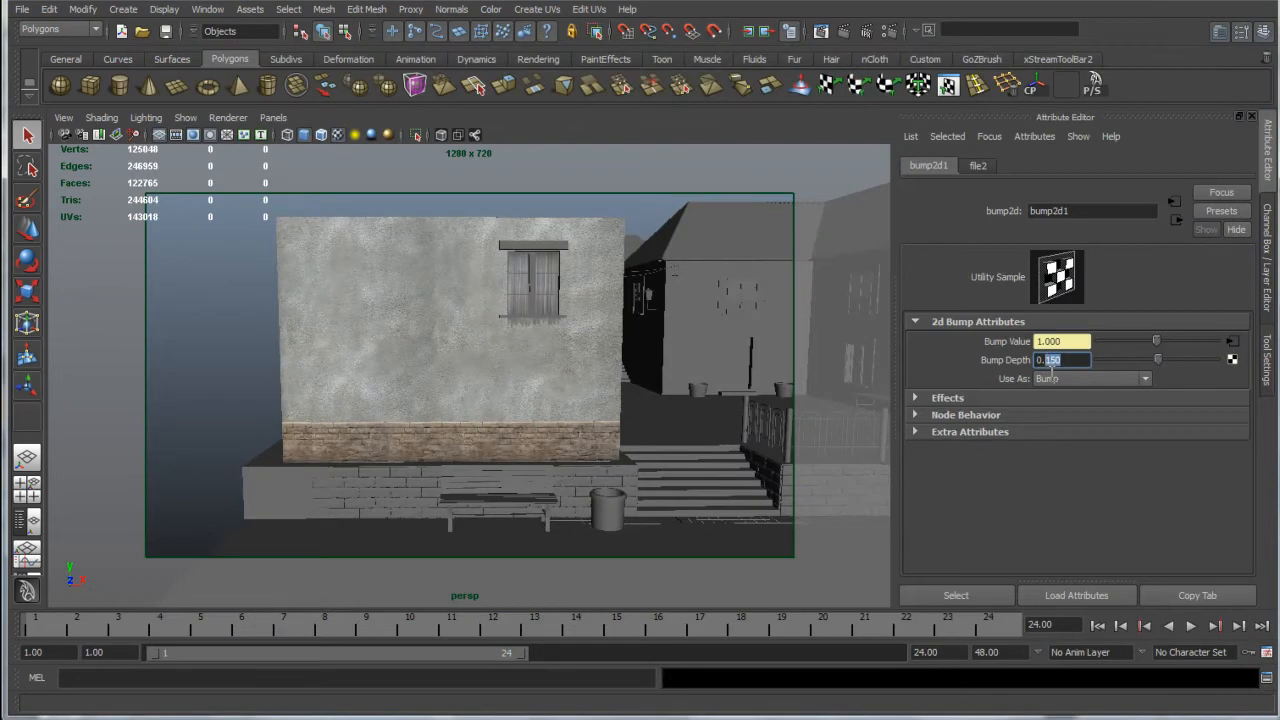
pyautogui.write('100')
pyautogui.press('Return')
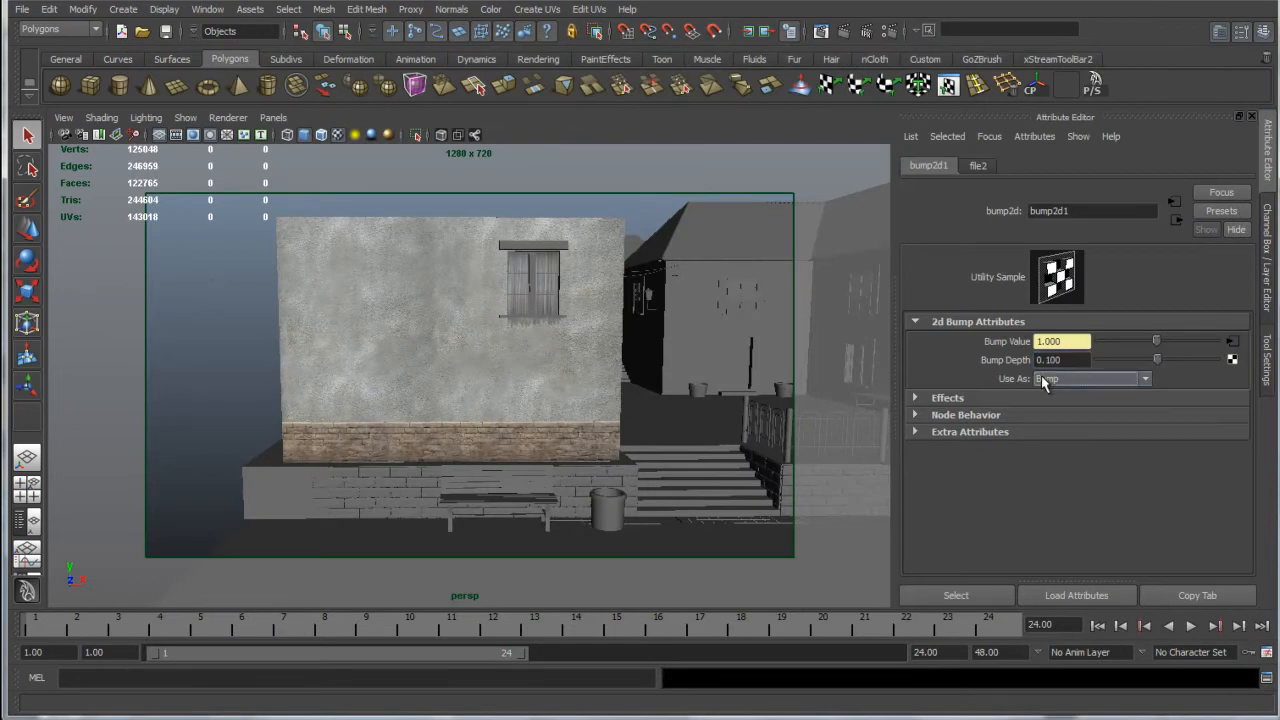
# Re-render the wall region to check the bump, switch to Photoshop and select the stucco layer, Layer 1 copy, in Group 1 copy.
pyautogui.click(819, 33)
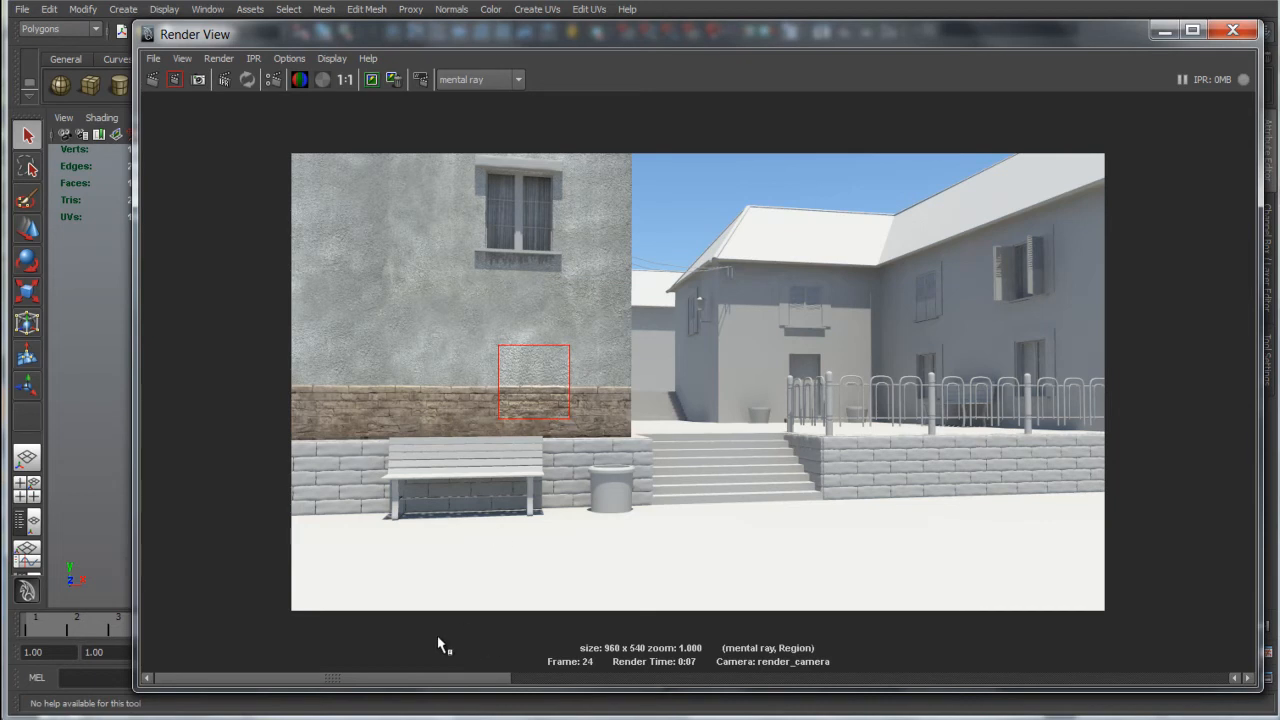
pyautogui.click(420, 718)
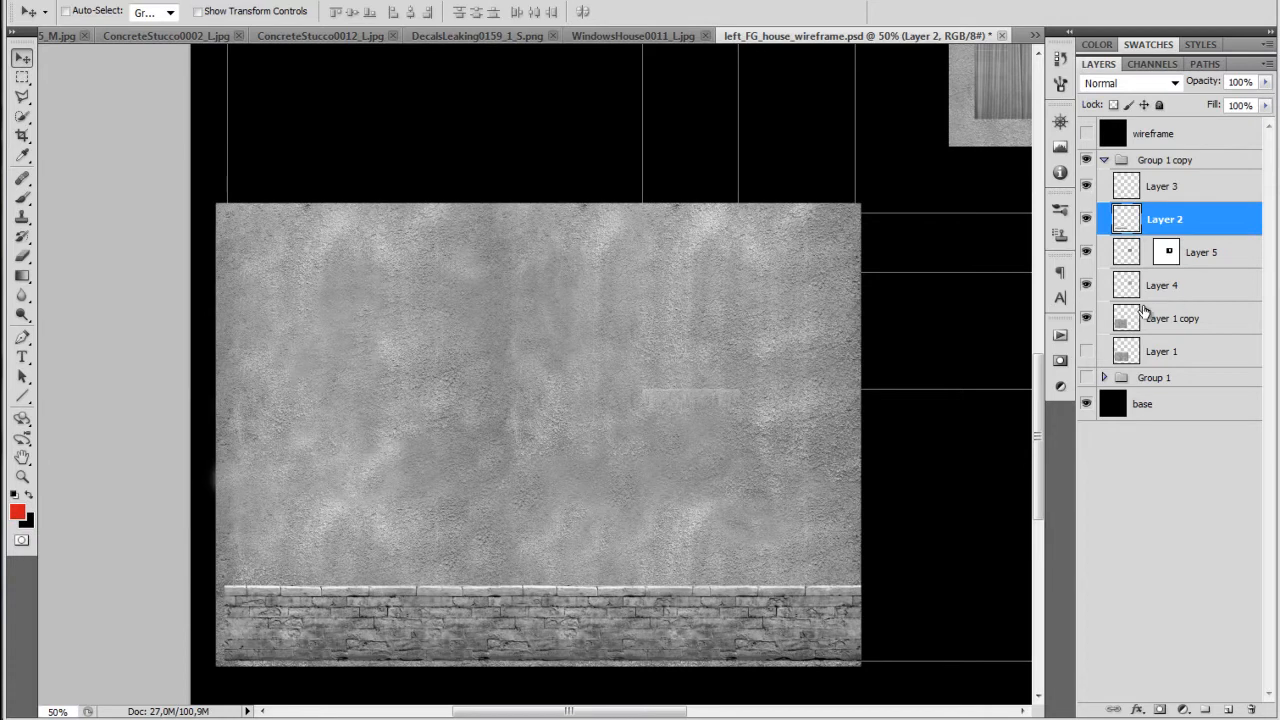
pyautogui.click(1085, 320)
pyautogui.click(1085, 320)
pyautogui.click(1183, 330)
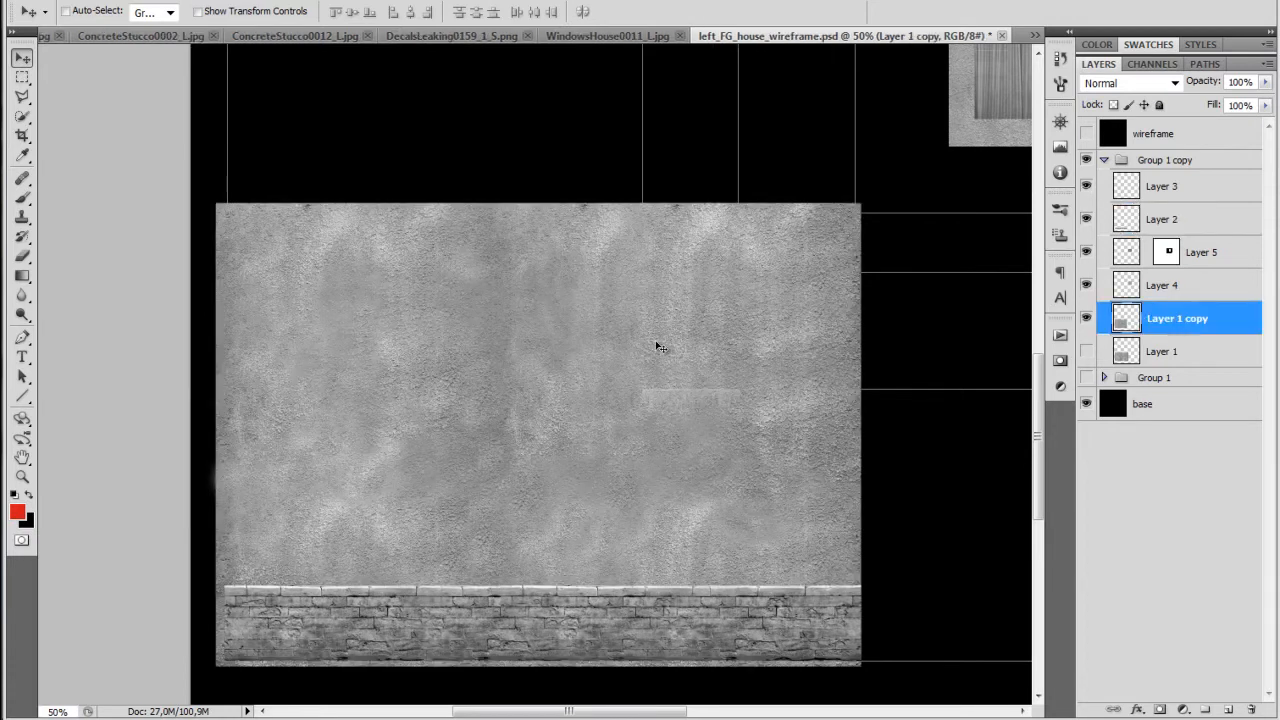
pyautogui.hotkey('ctrl', 'm')
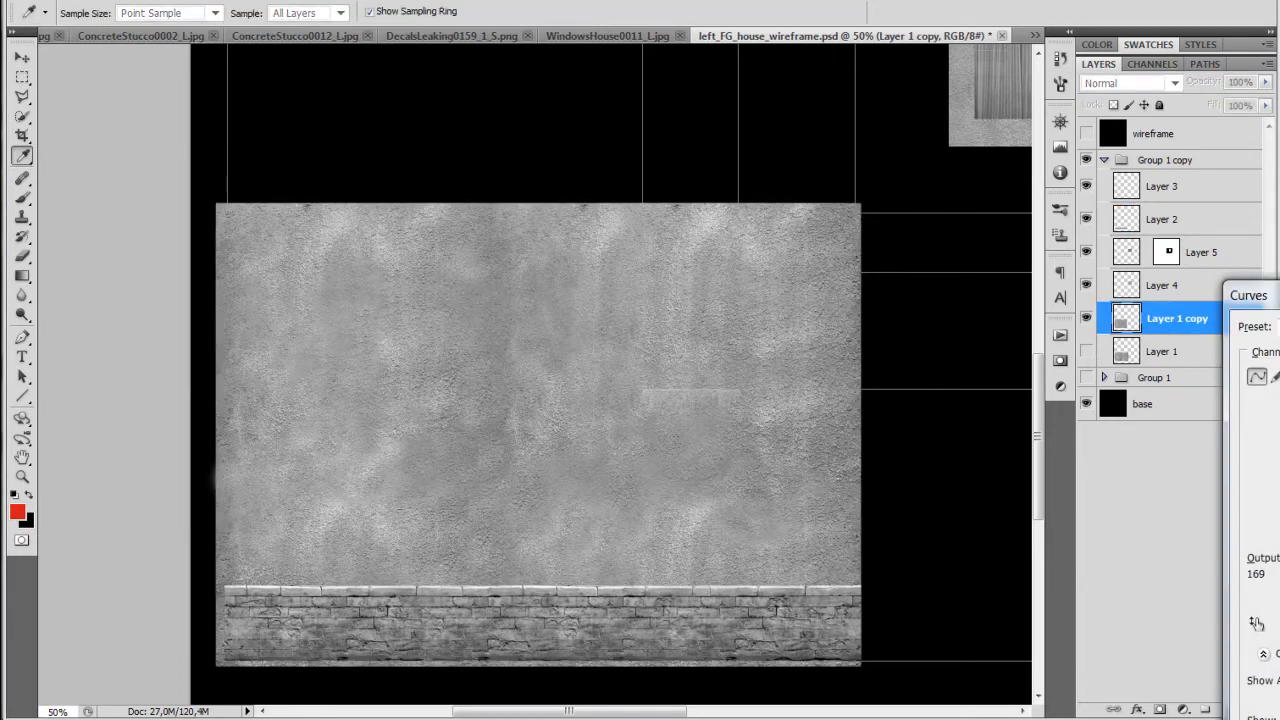
pyautogui.click(1279, 504)
pyautogui.moveTo(1279, 513); pyautogui.dragTo(1279, 521)
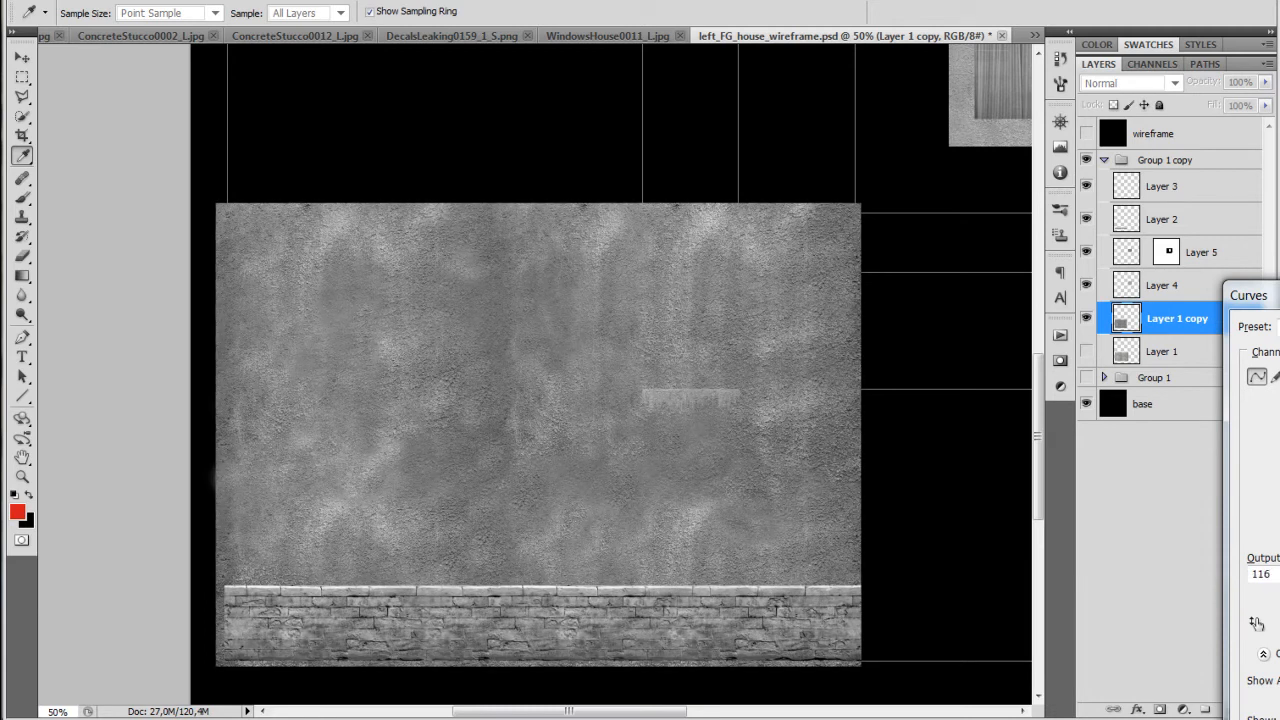
pyautogui.press('Escape')
# Reduce the stucco layer's contrast with Levels by raising its black output level and lowering its white output level.
pyautogui.hotkey('ctrl', 'l')
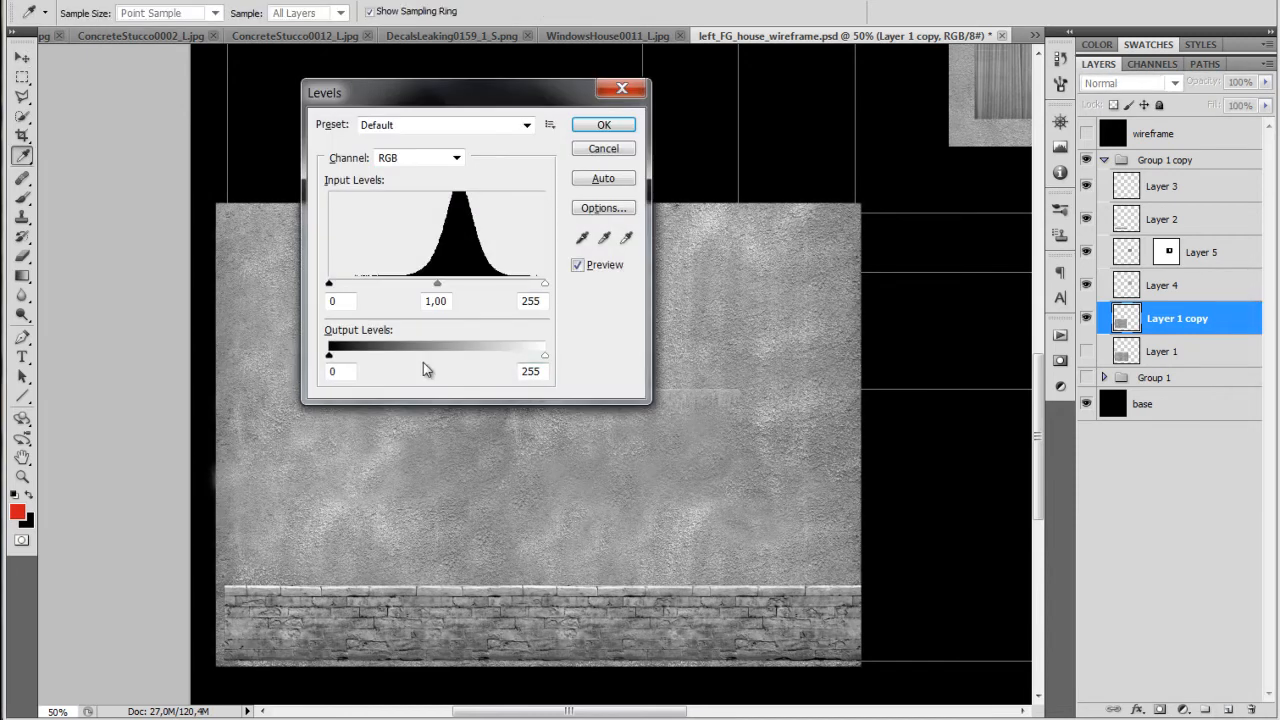
pyautogui.moveTo(332, 362); pyautogui.dragTo(356, 363)
pyautogui.moveTo(544, 358); pyautogui.dragTo(505, 356)
pyautogui.moveTo(355, 357)
pyautogui.mouseDown()
pyautogui.moveTo(331, 361)
pyautogui.moveTo(345, 370)
pyautogui.mouseUp()
pyautogui.press('Return')
pyautogui.press('v')
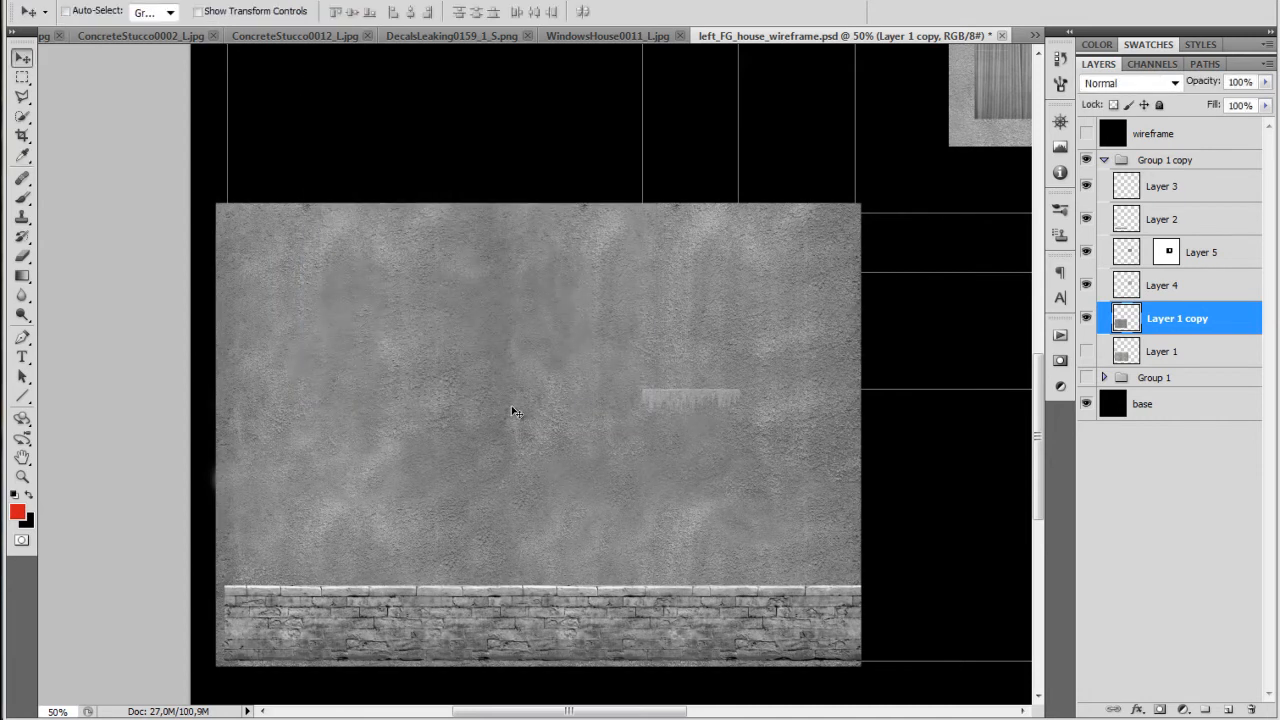
# Save the grayscale texture as a Targa copy without alpha channels, overwriting left_FG_house_texture_bump.
pyautogui.hotkey('ctrl', 'shift', 's')
pyautogui.click(697, 428)
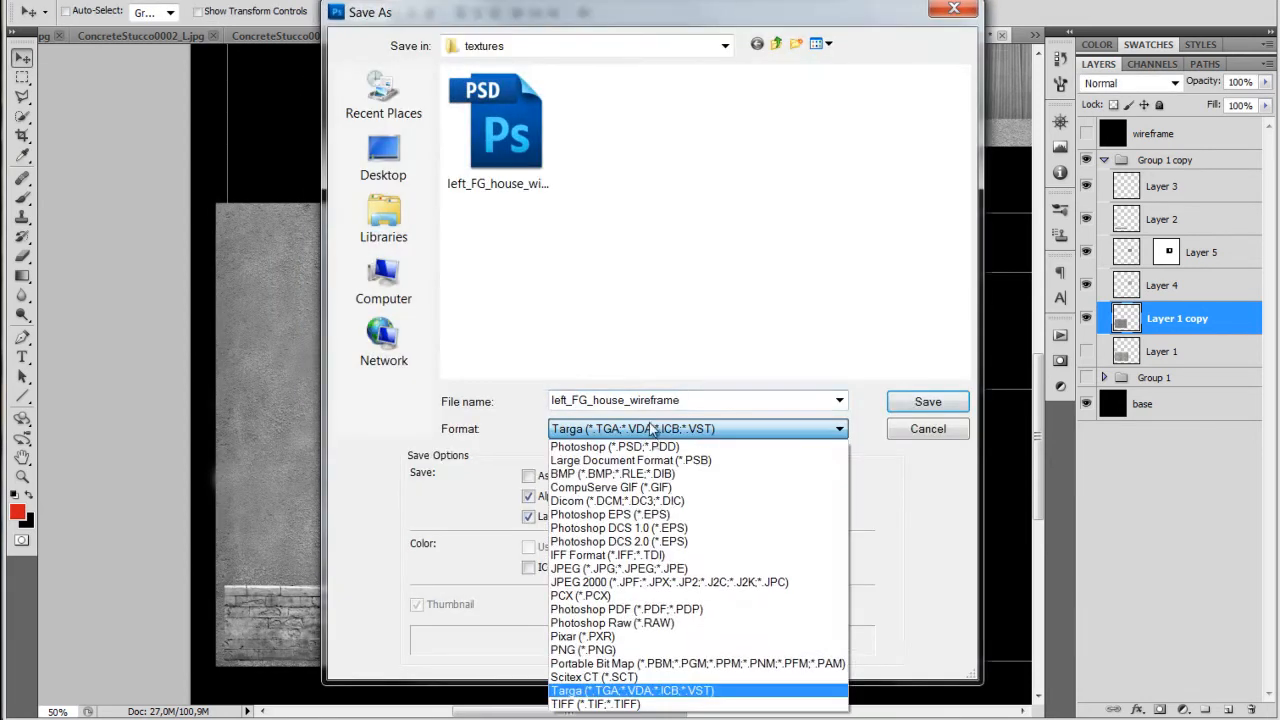
pyautogui.click(657, 686)
pyautogui.click(656, 175)
pyautogui.click(580, 496)
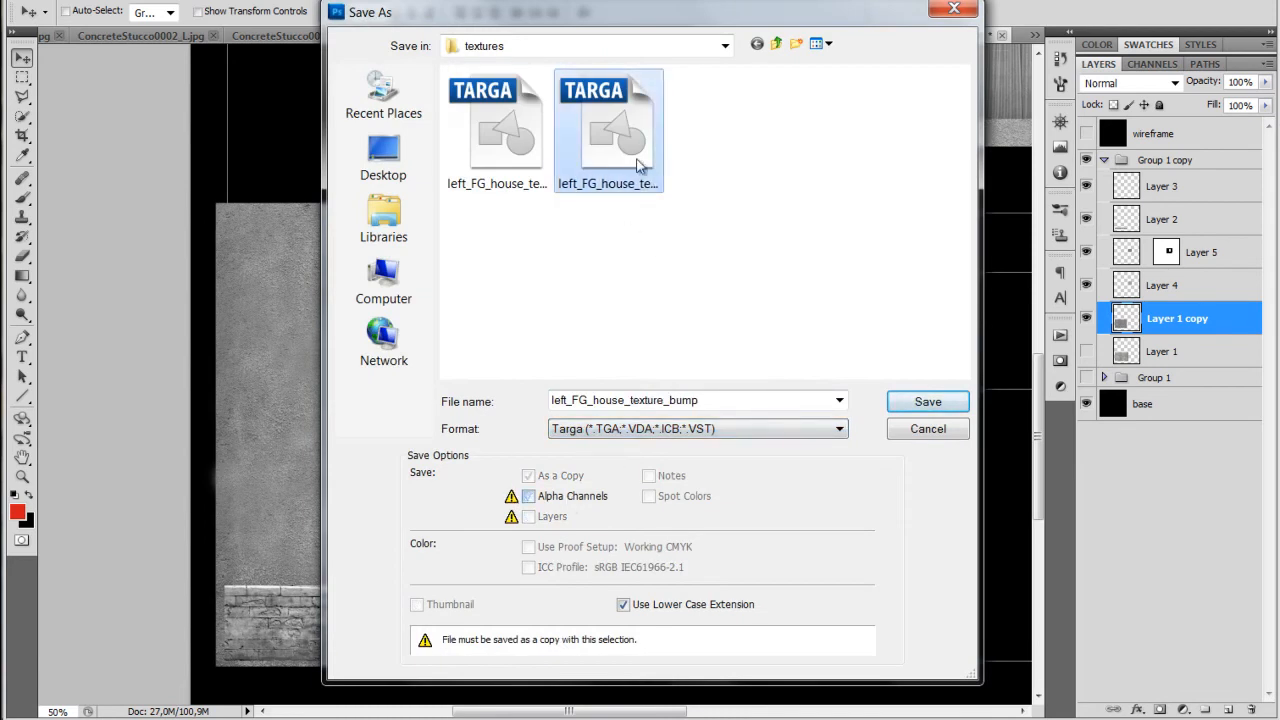
pyautogui.doubleClick(613, 147)
pyautogui.click(650, 274)
pyautogui.click(855, 268)
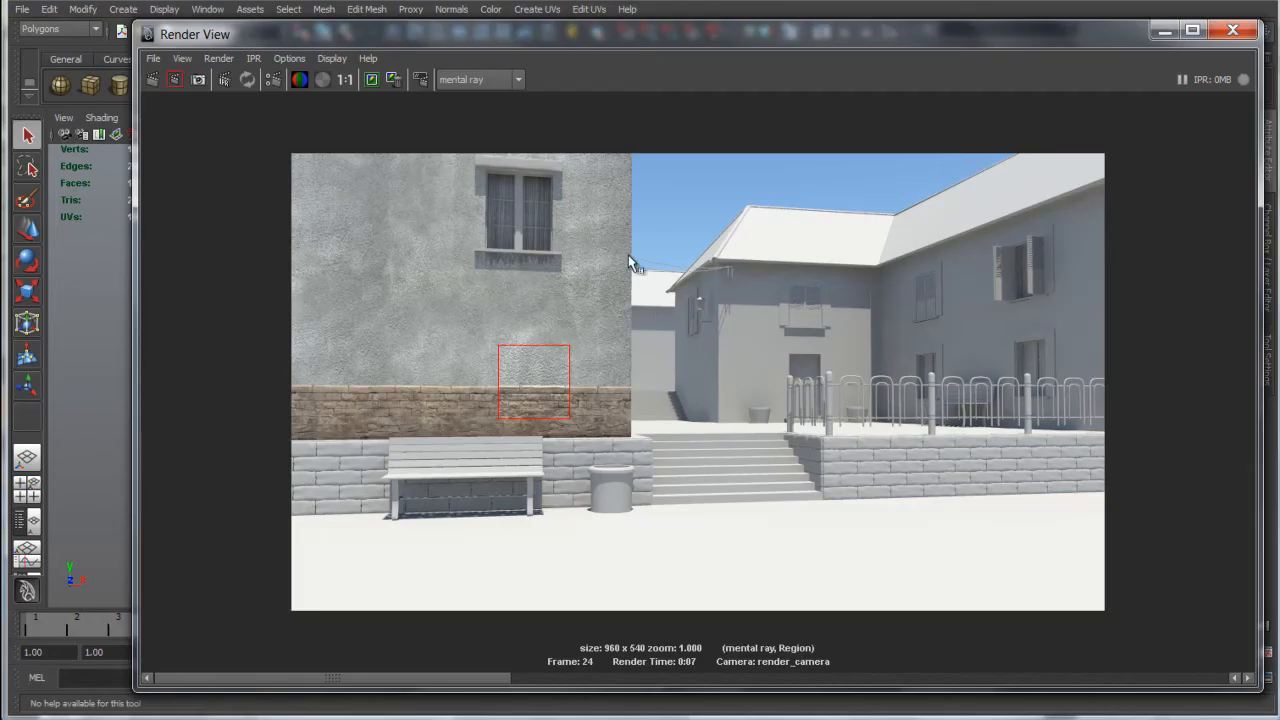
# In Maya, return to the wall material's bump file texture and reload left_FG_house_texture_bump.tga.
pyautogui.click(1233, 30)
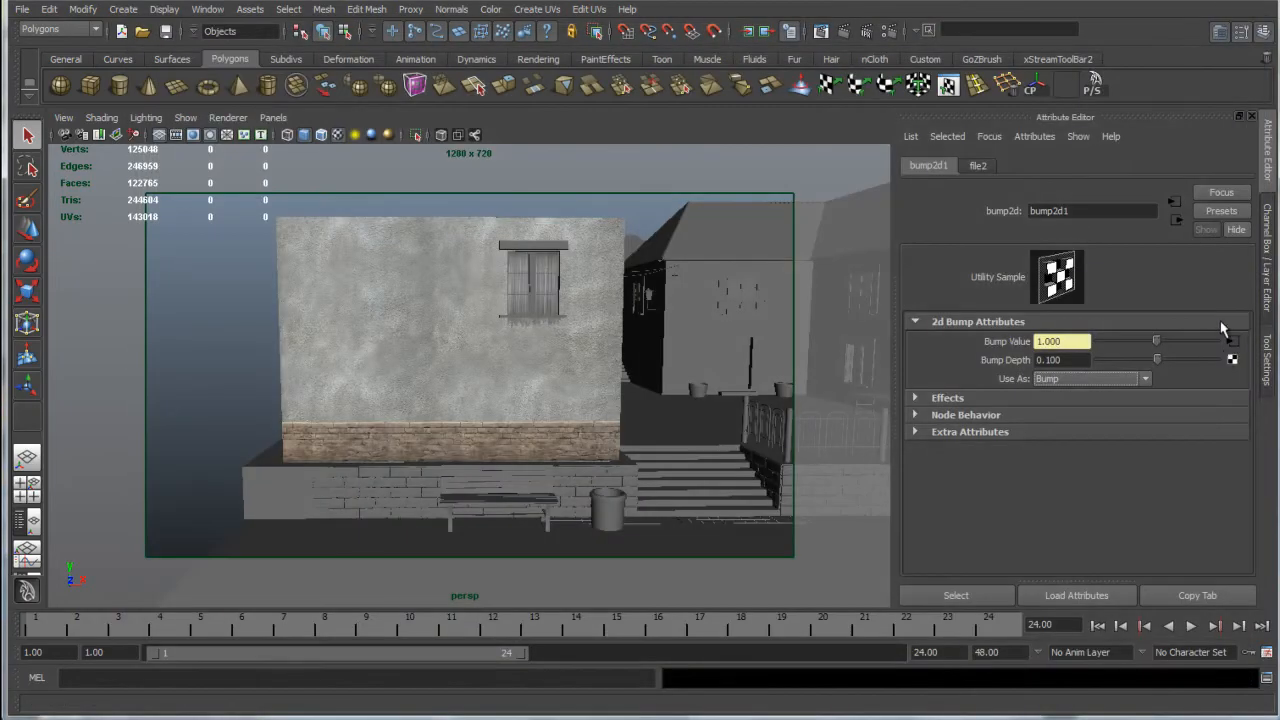
pyautogui.click(1177, 218)
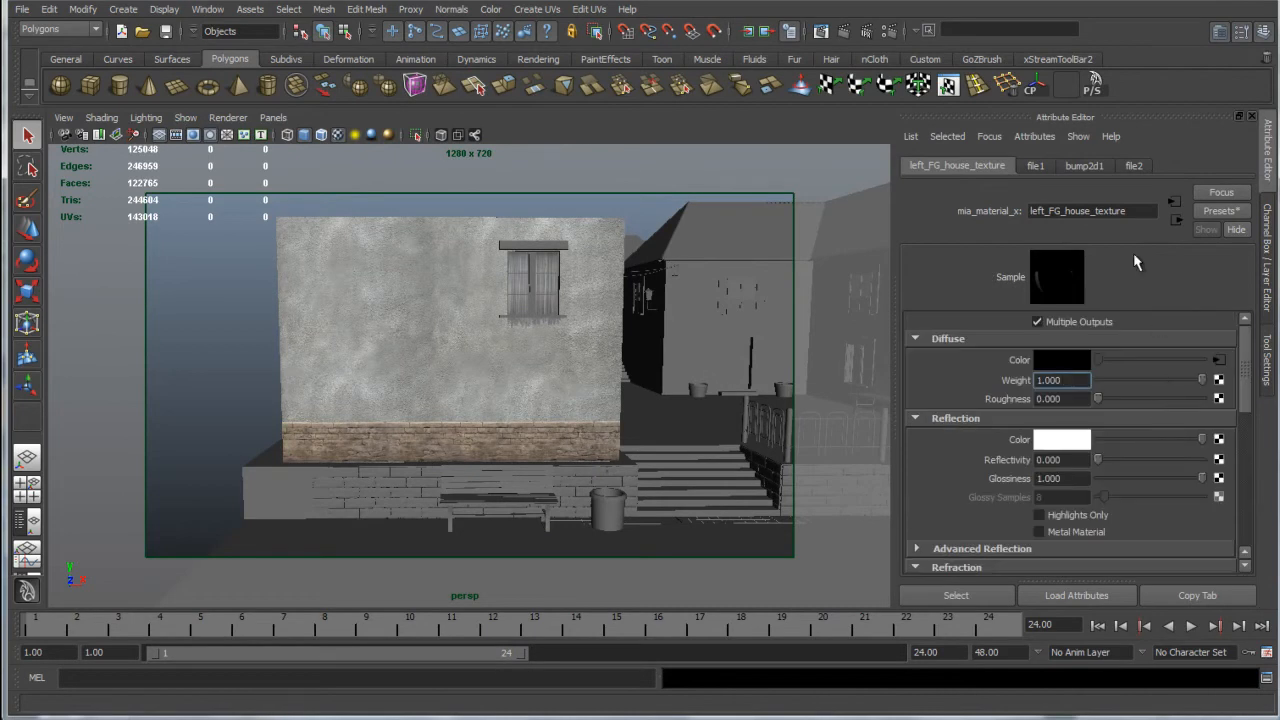
pyautogui.click(1176, 218)
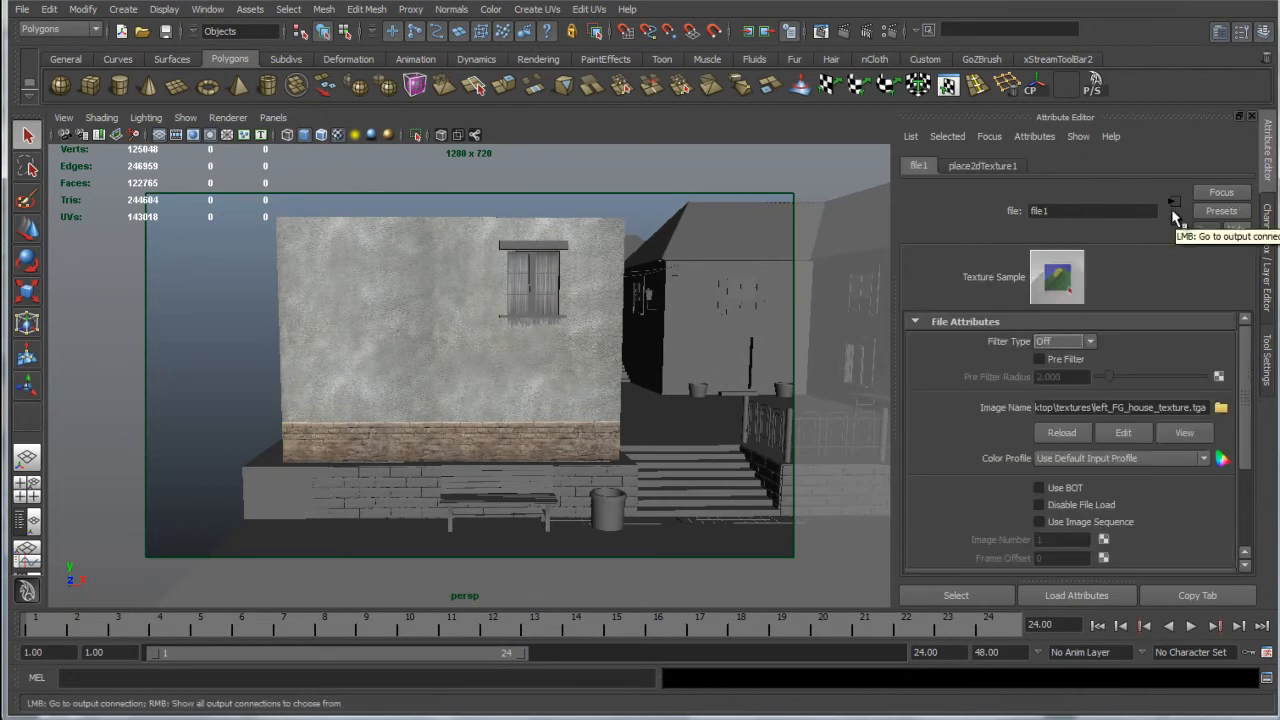
pyautogui.click(1173, 210)
pyautogui.scroll(-5, 1143, 400)
pyautogui.click(1218, 453)
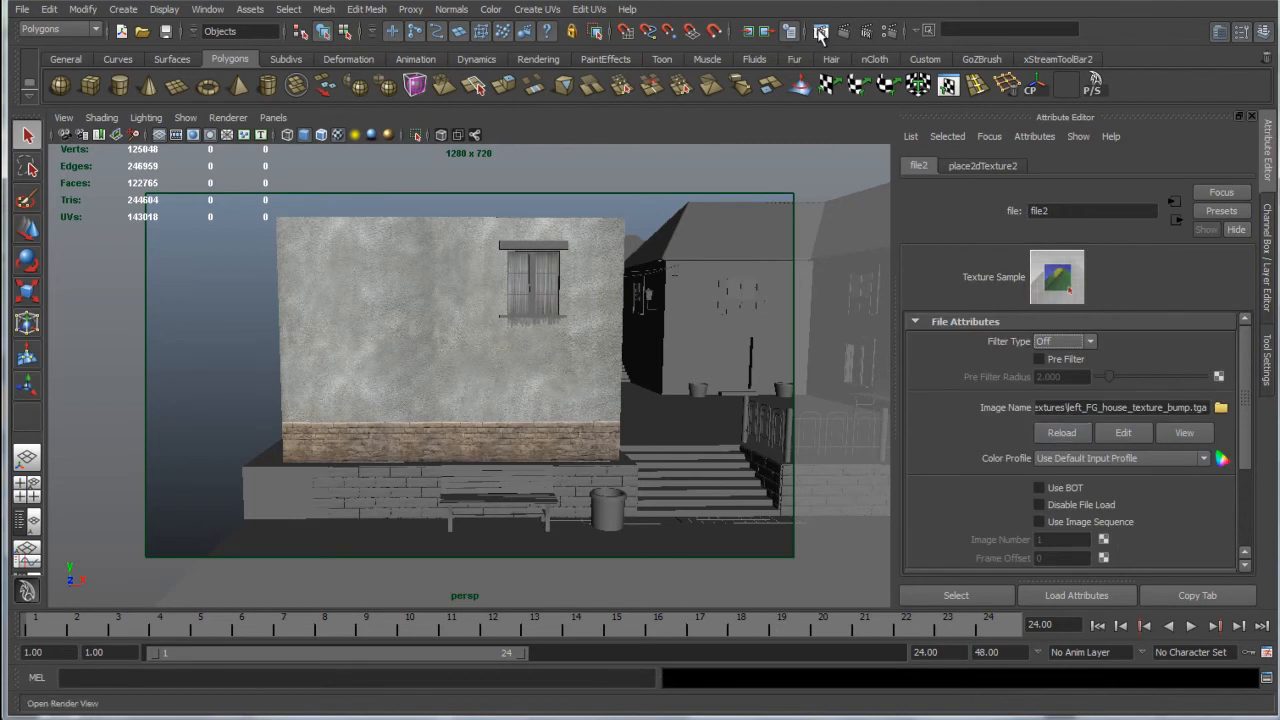
# Re-render the small stucco and brick region below the window to check the softened bump.
pyautogui.click(820, 34)
pyautogui.click(175, 81)
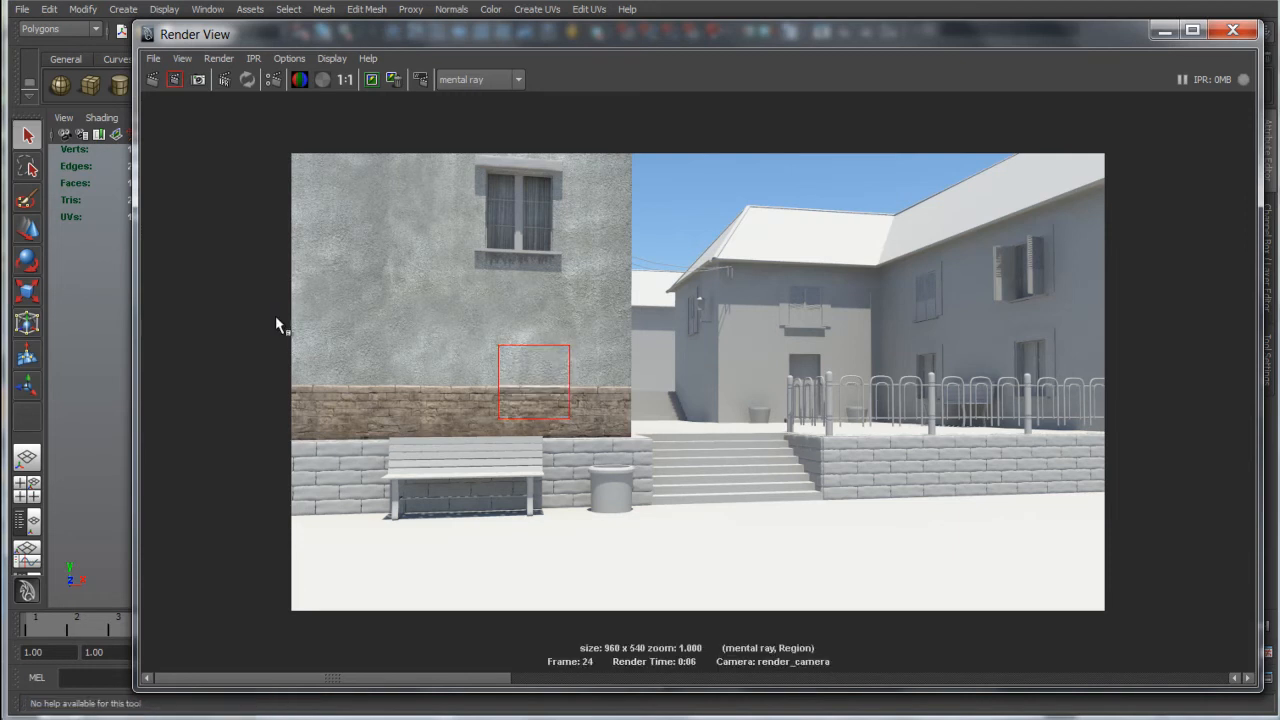
pyautogui.click(474, 352)
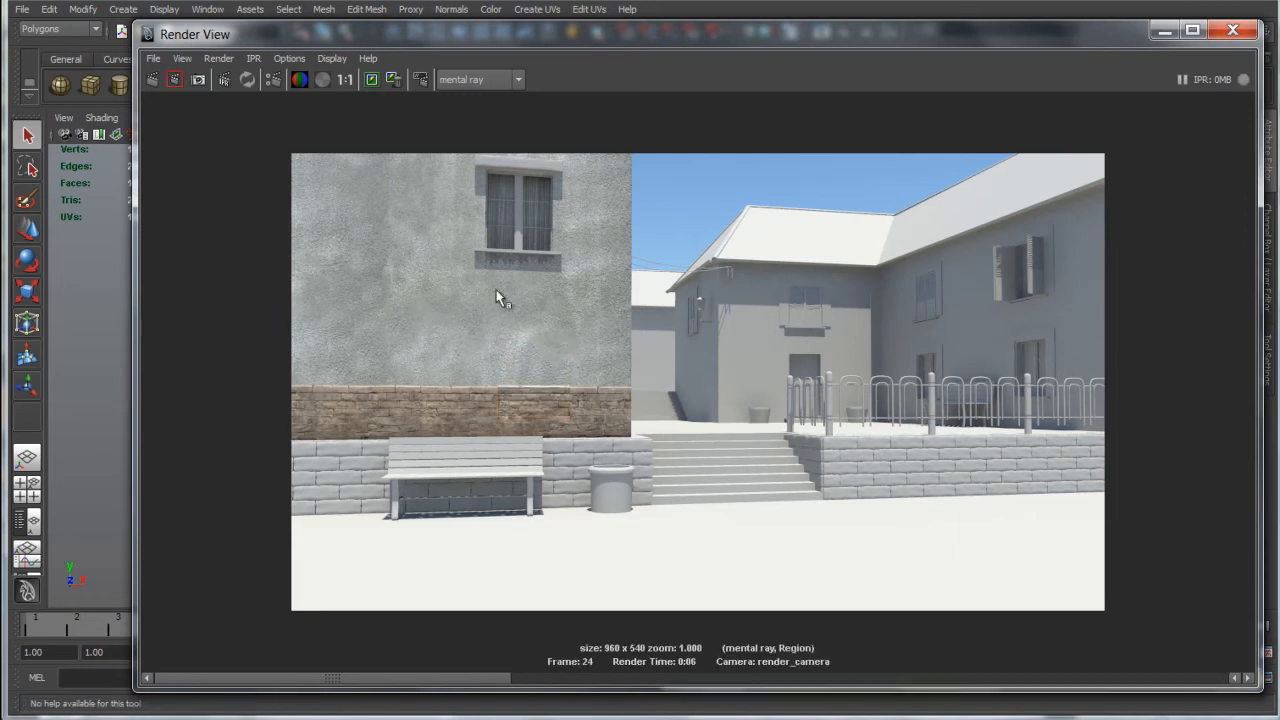
# Keep the current image in the Render View and render a region covering the entire left house wall.
pyautogui.click(372, 81)
pyautogui.moveTo(268, 137); pyautogui.dragTo(648, 445)
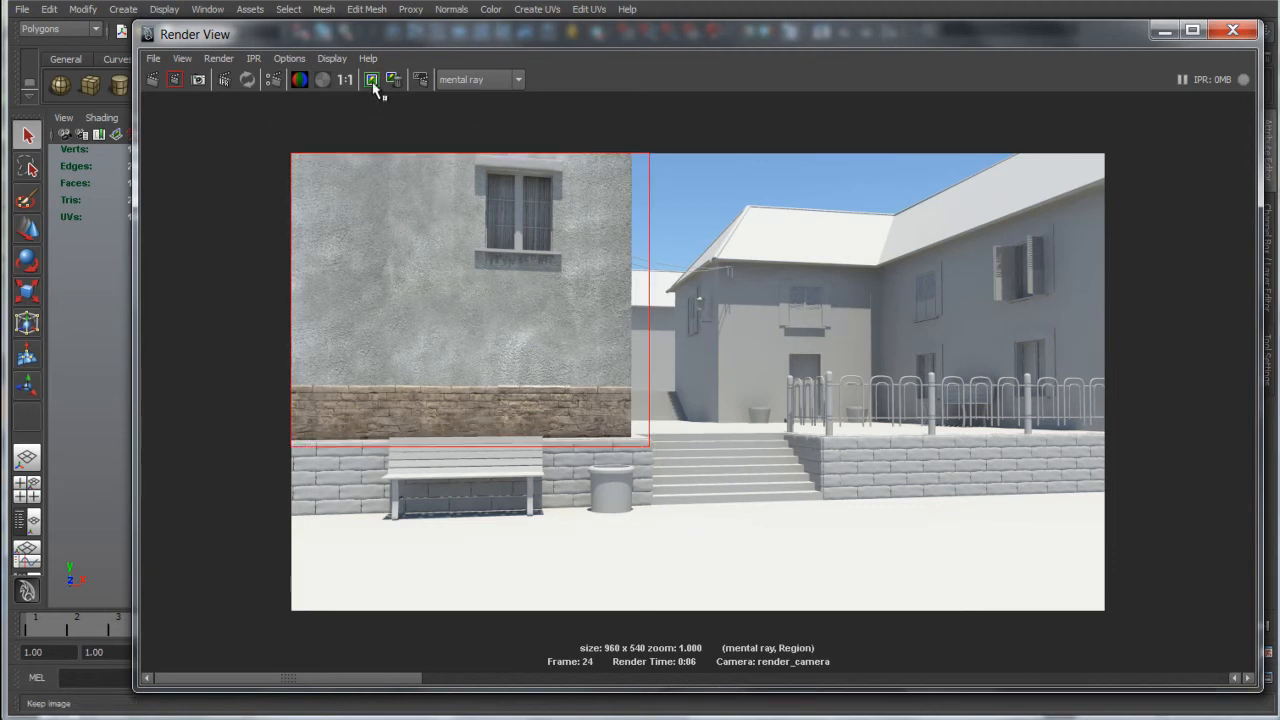
pyautogui.click(176, 80)
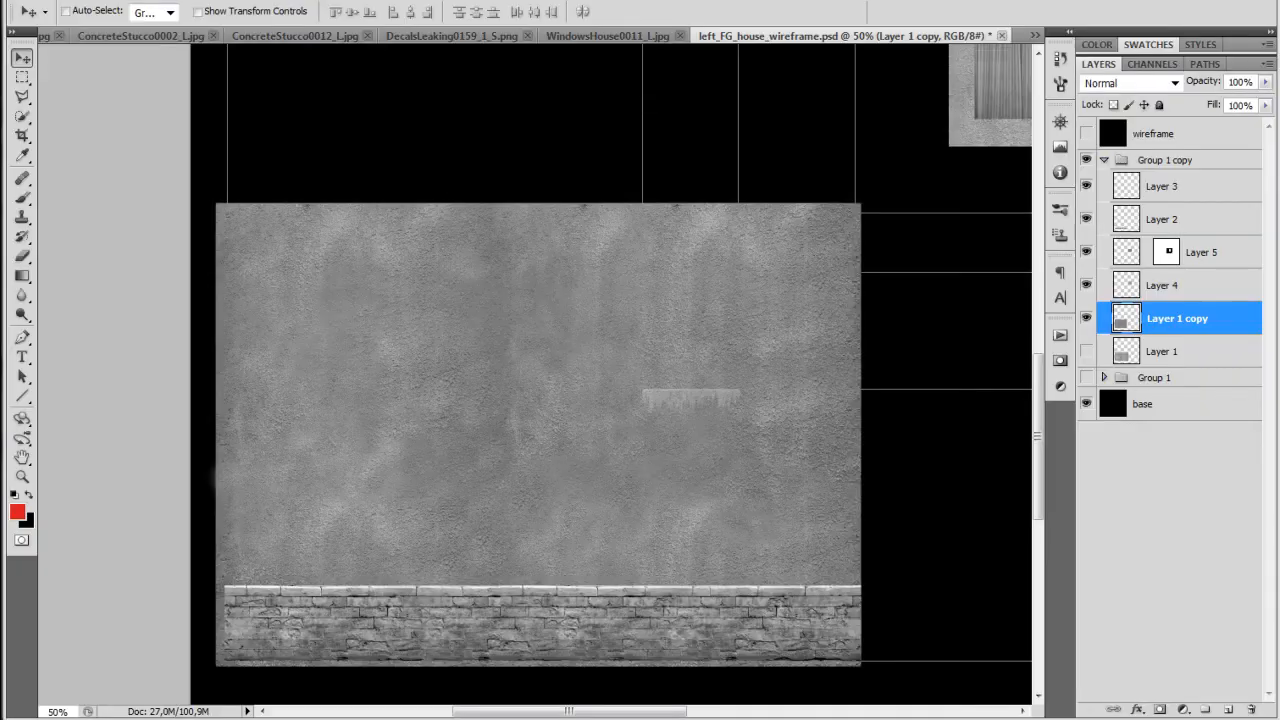
# Switch to Photoshop, show the color Group 1 instead of Group 1 copy, and lower Layer 3's opacity to 27%.
pyautogui.click(1105, 161)
pyautogui.click(1086, 180)
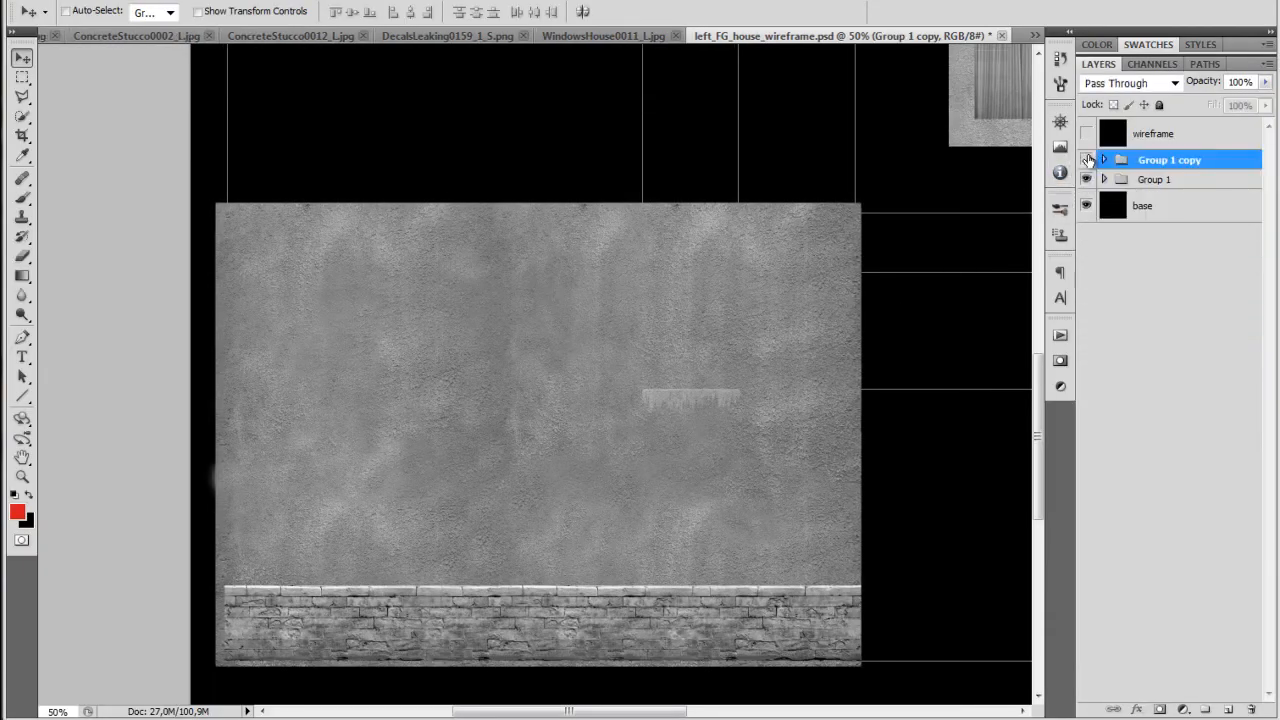
pyautogui.click(1087, 161)
pyautogui.click(1105, 179)
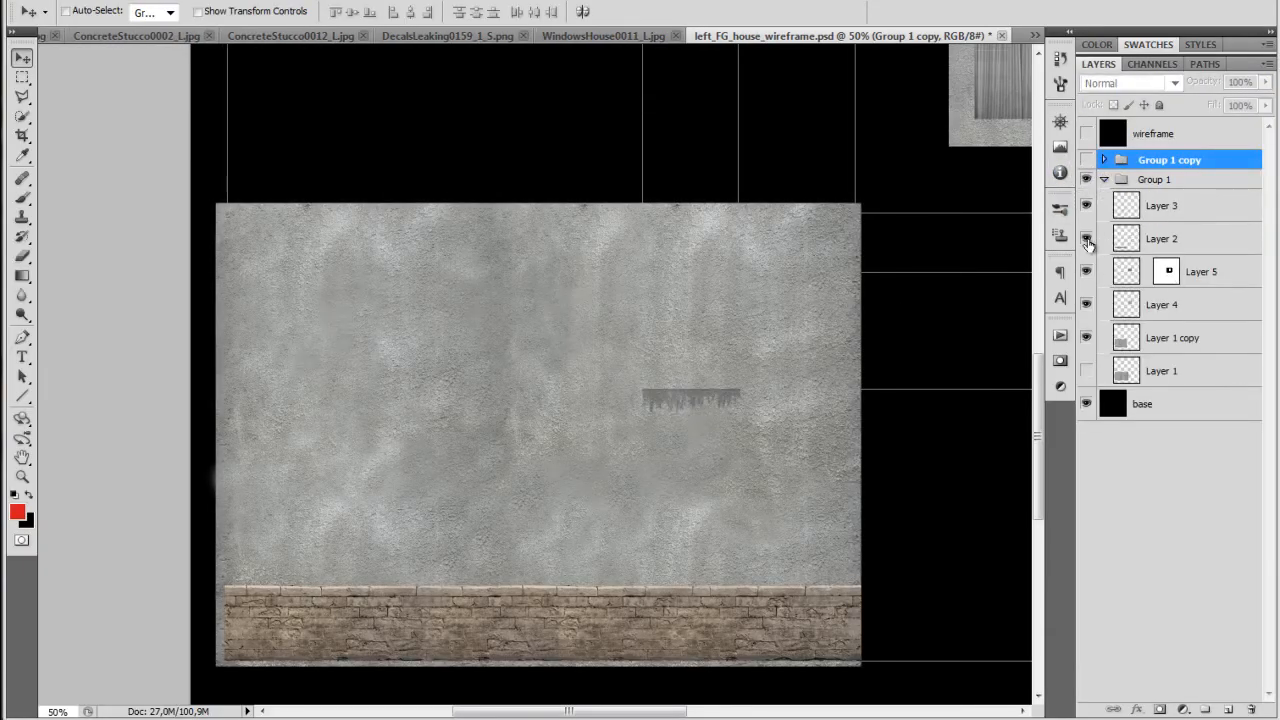
pyautogui.click(1127, 206)
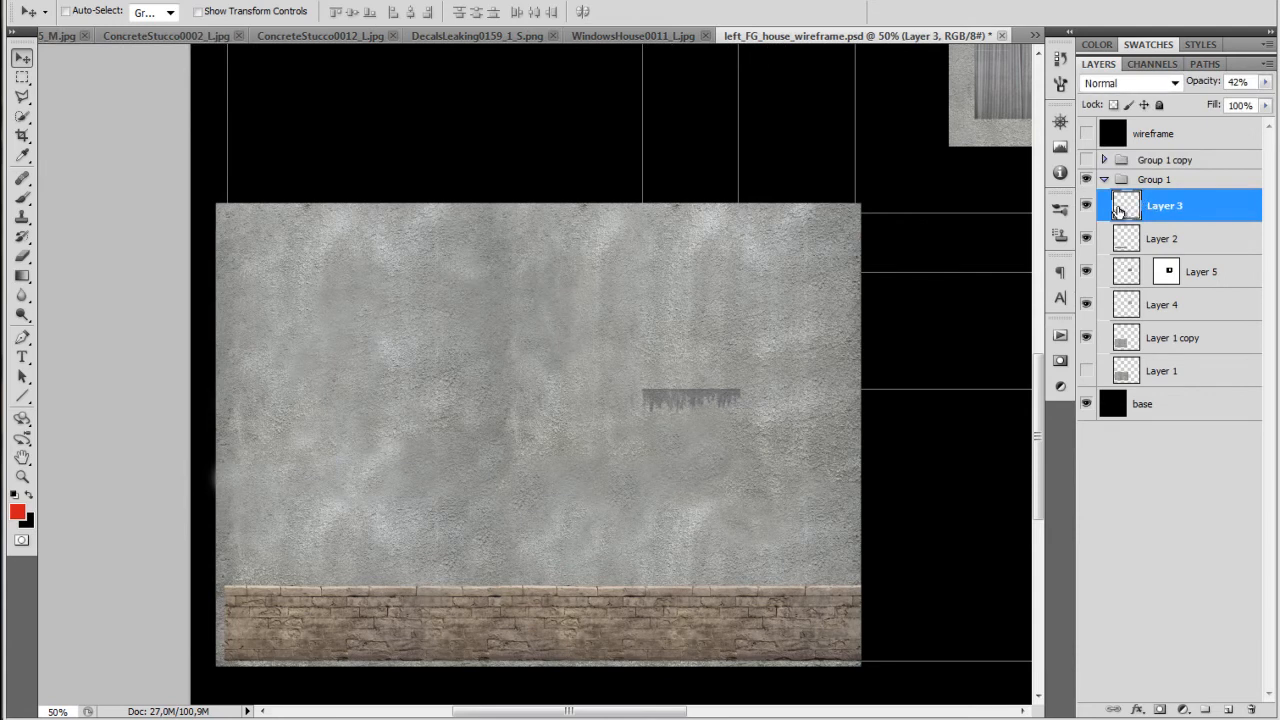
pyautogui.click(1086, 238)
pyautogui.click(1086, 238)
pyautogui.moveTo(1200, 86); pyautogui.dragTo(1186, 93)
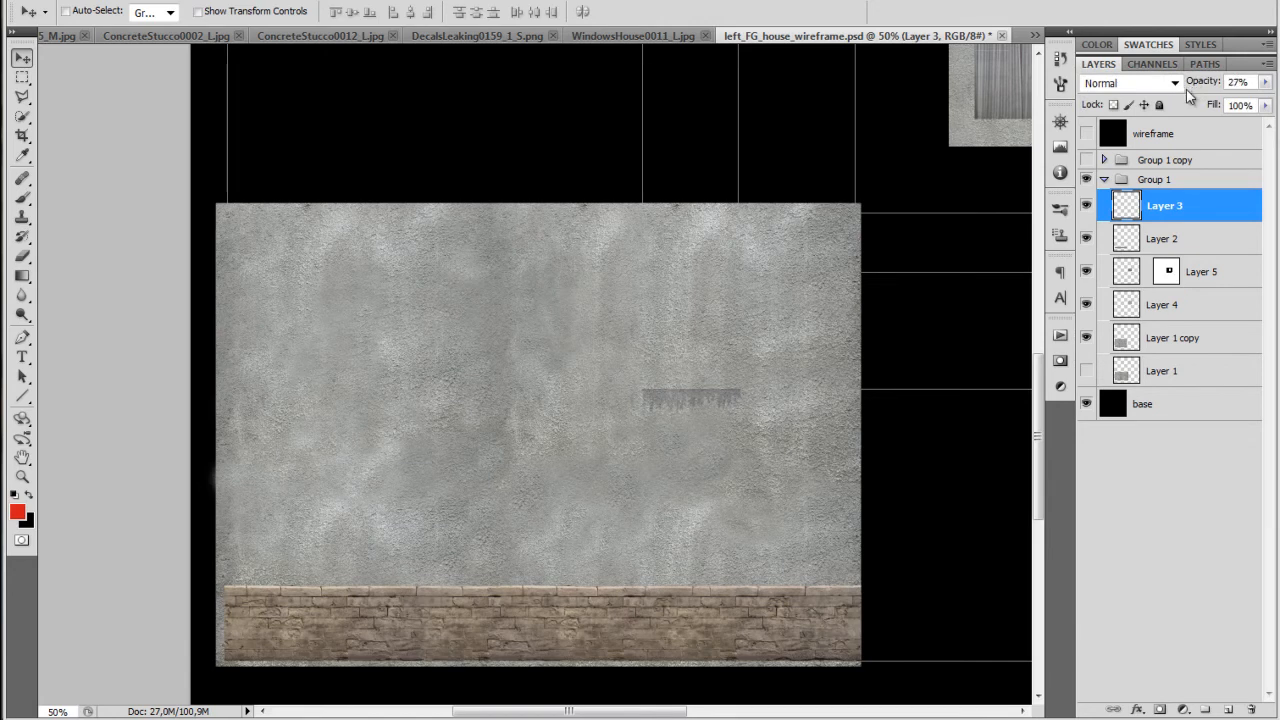
# Save the color texture as a Targa copy without alpha channels, overwriting left_FG_house_texture.
pyautogui.hotkey('ctrl', 'shift', 's')
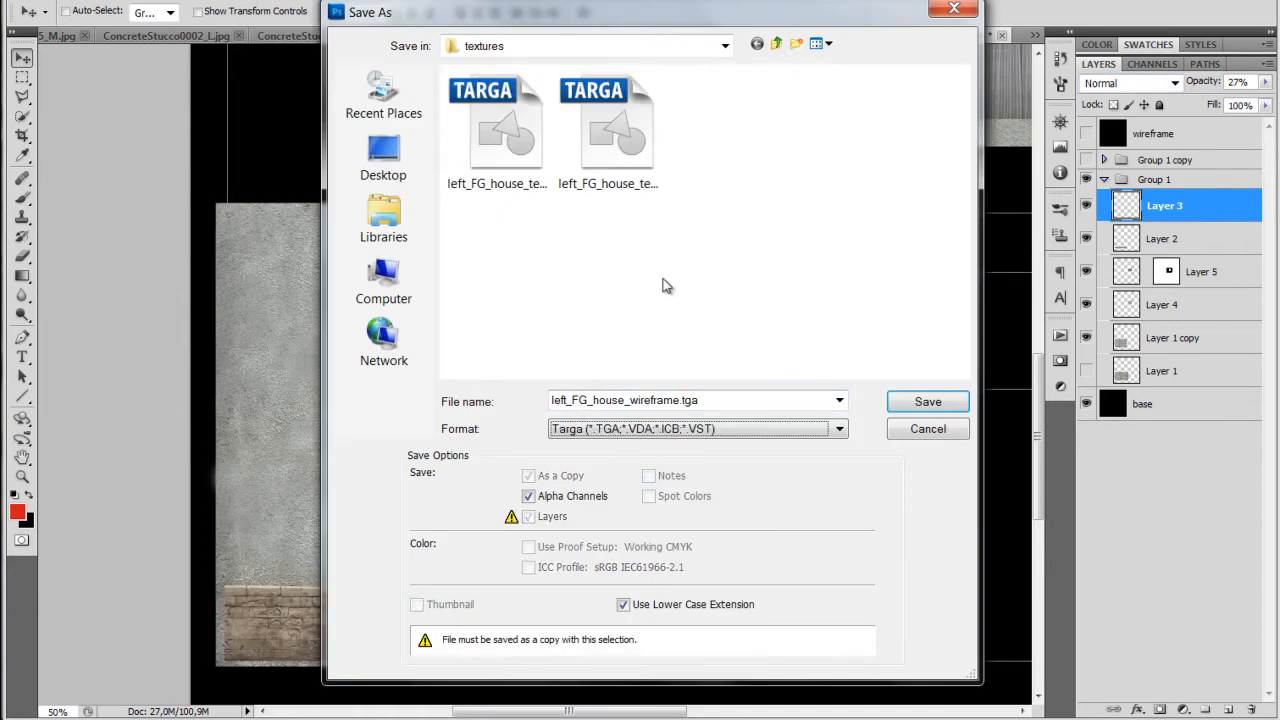
pyautogui.click(566, 494)
pyautogui.doubleClick(499, 119)
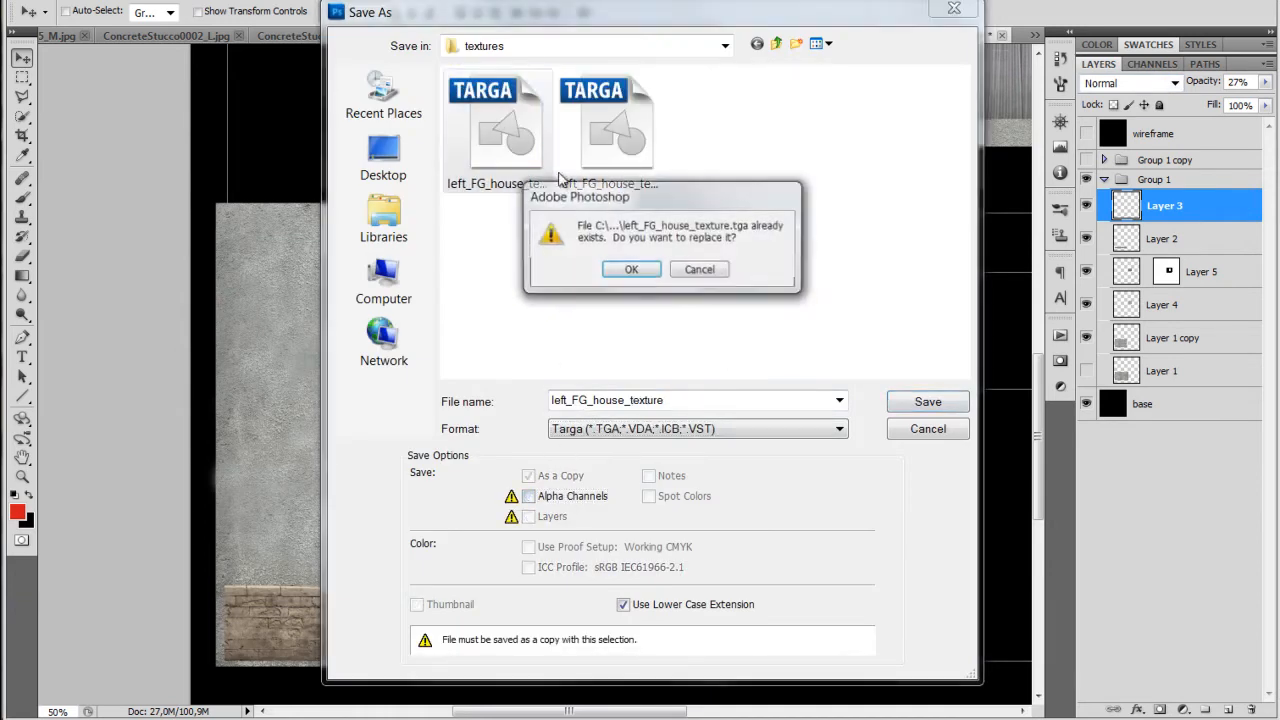
pyautogui.click(629, 271)
pyautogui.click(858, 264)
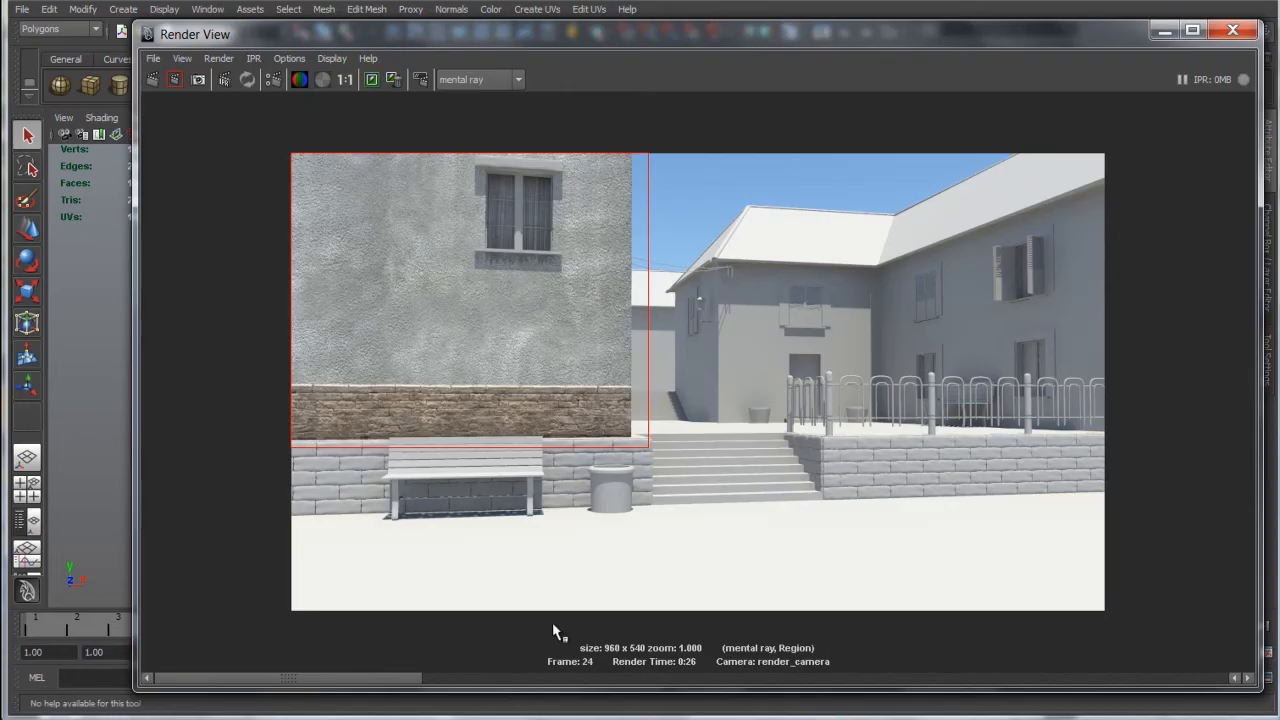
# In Maya, open the house wall material's diffuse color file texture and reload left_FG_house_texture.tga.
pyautogui.click(1227, 36)
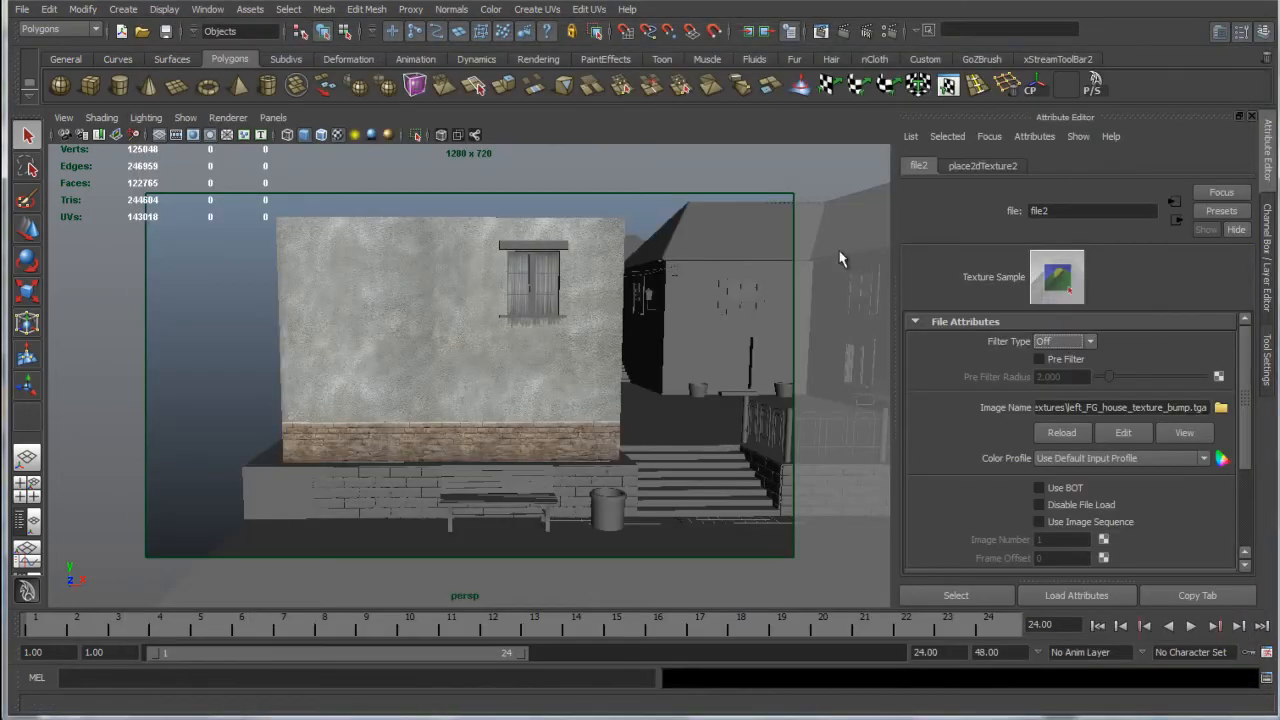
pyautogui.click(491, 364)
pyautogui.moveTo(491, 364); pyautogui.dragTo(469, 606, button='right')
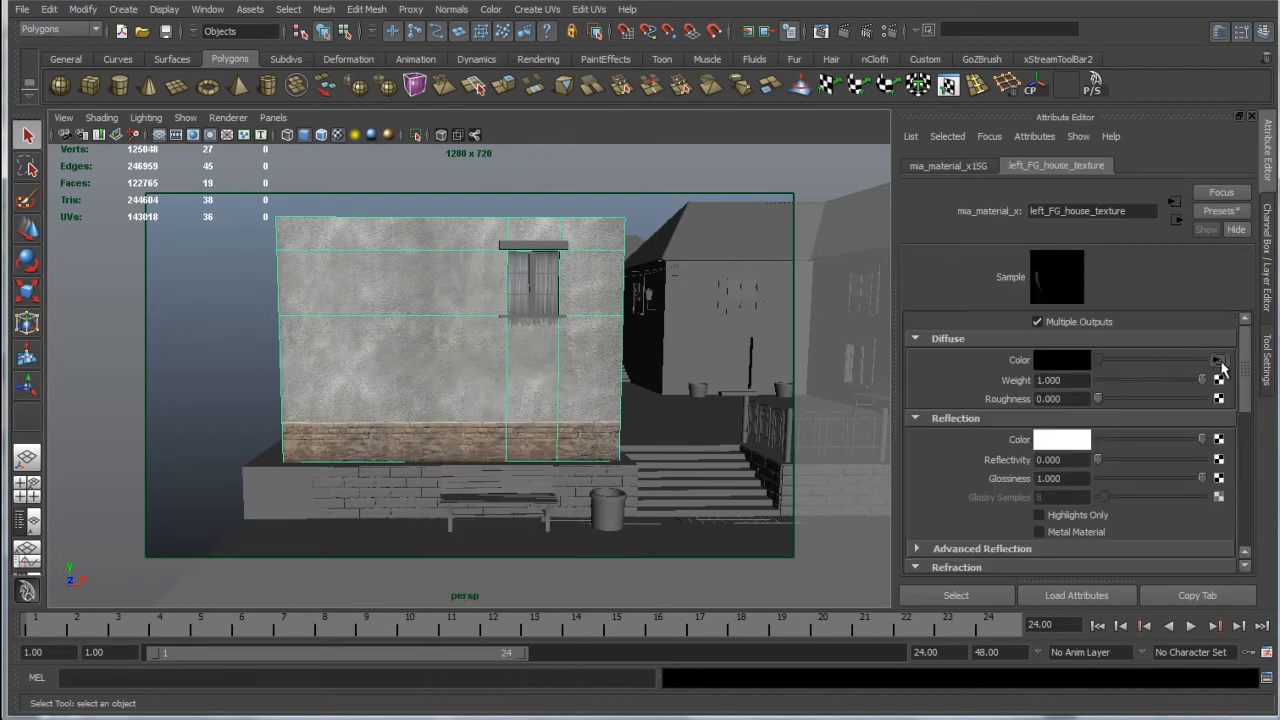
pyautogui.click(1218, 359)
# Render a narrow region around the window sill to check the lightened leak stains, and close the Render View.
pyautogui.click(821, 31)
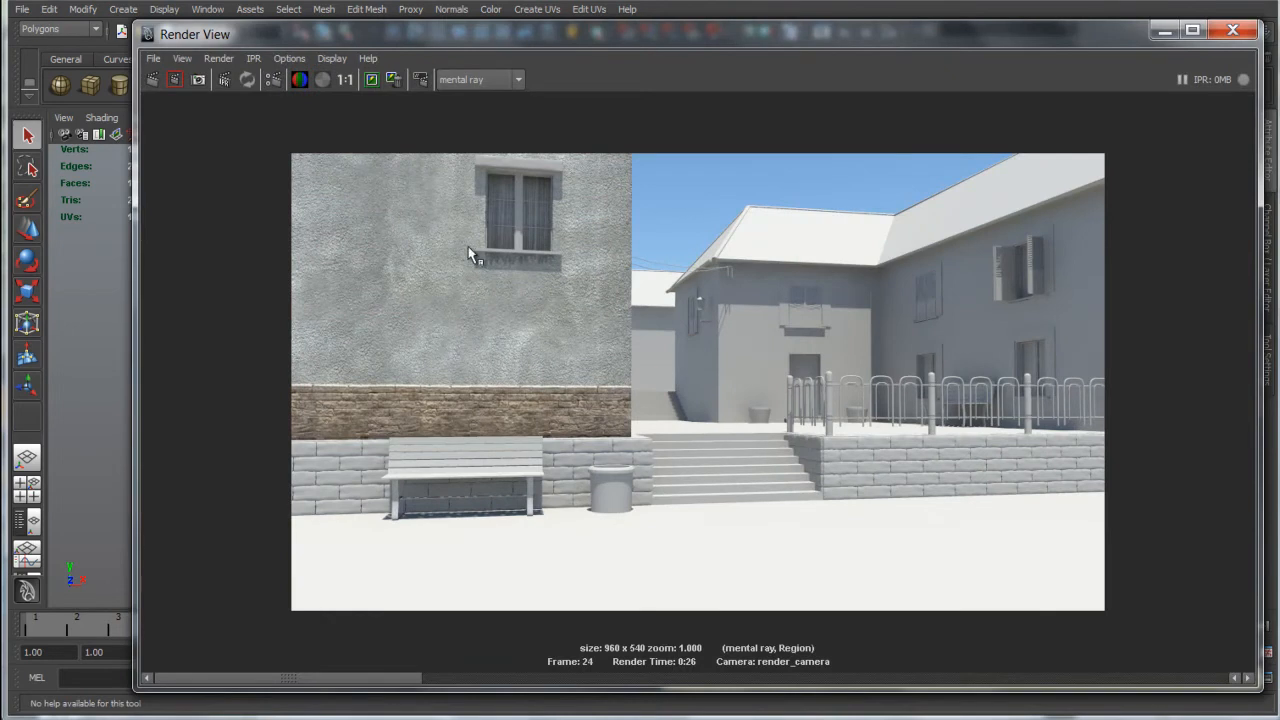
pyautogui.moveTo(468, 246); pyautogui.dragTo(575, 277)
pyautogui.click(174, 80)
pyautogui.click(1232, 32)
# Select the left house's window frame and inspect its UV layout in the UV Texture Editor.
pyautogui.click(636, 208)
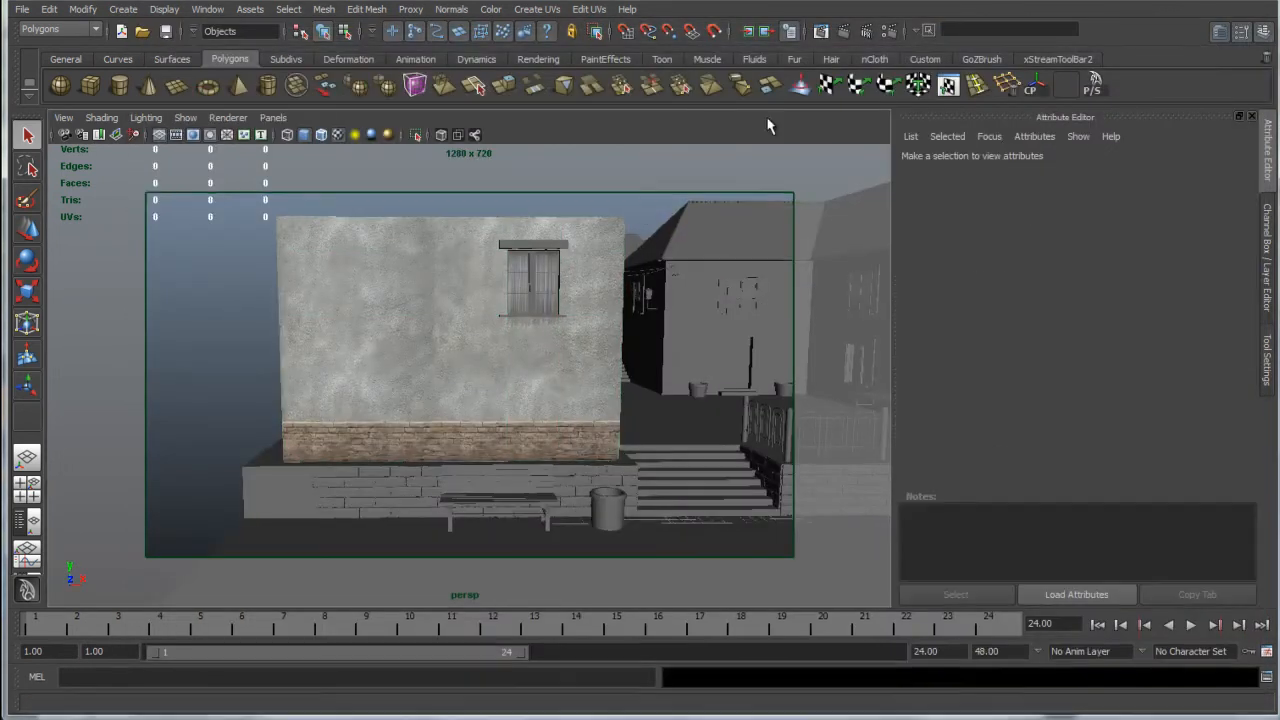
pyautogui.click(533, 280)
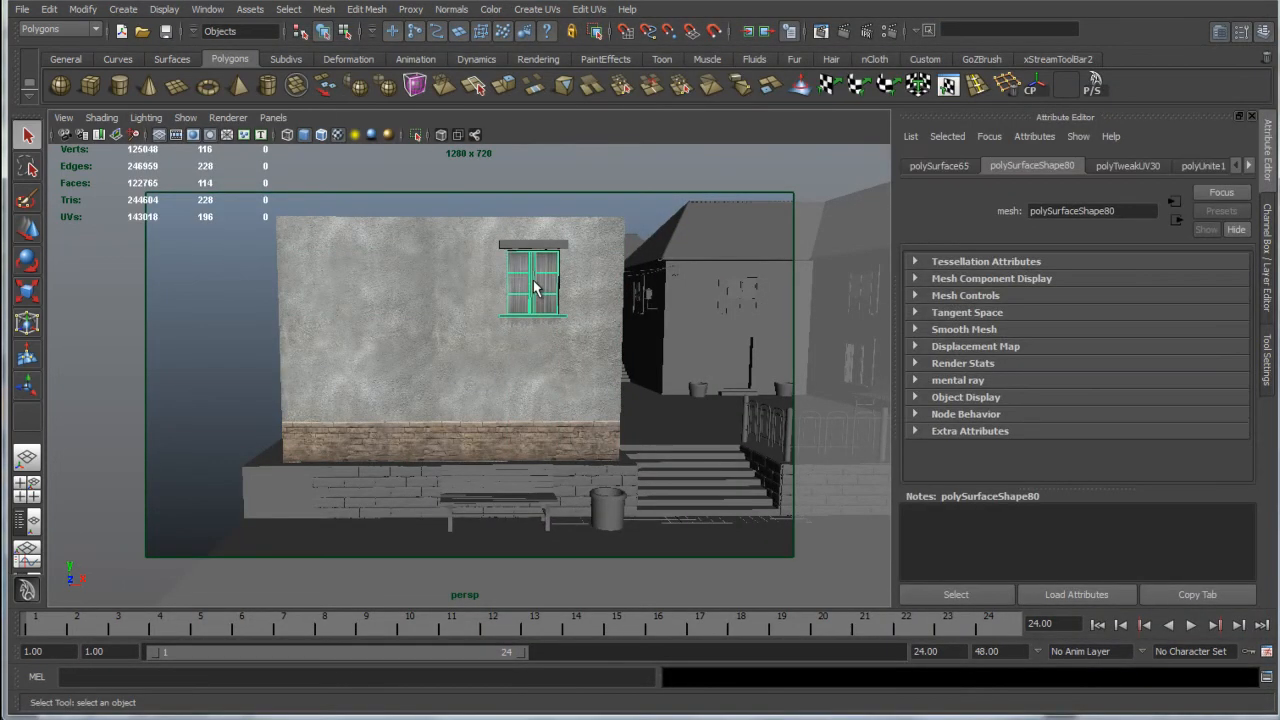
pyautogui.press('f')
pyautogui.scroll(-5, 532, 280)
pyautogui.keyDown('alt'); pyautogui.moveTo(505, 299); pyautogui.dragTo(541, 217, button='middle'); pyautogui.keyUp('alt')
pyautogui.scroll(-3, 565, 226)
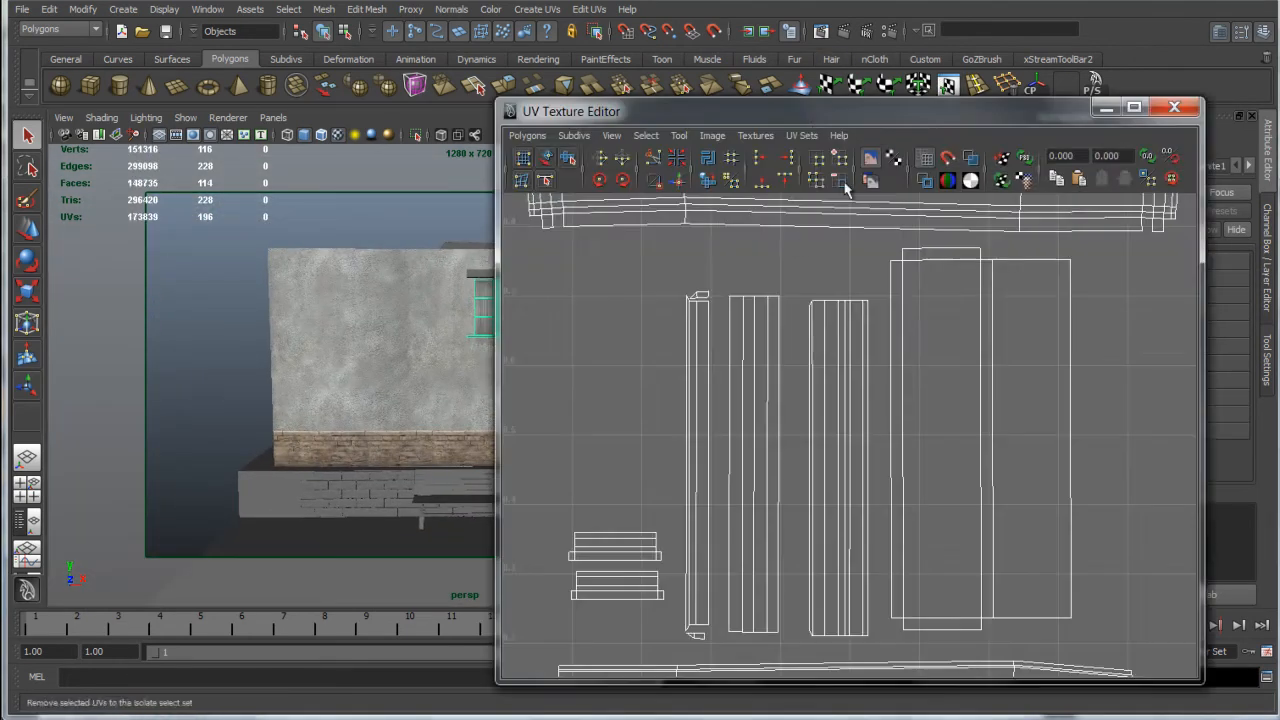
pyautogui.moveTo(814, 109); pyautogui.dragTo(837, 79)
pyautogui.click(1204, 76)
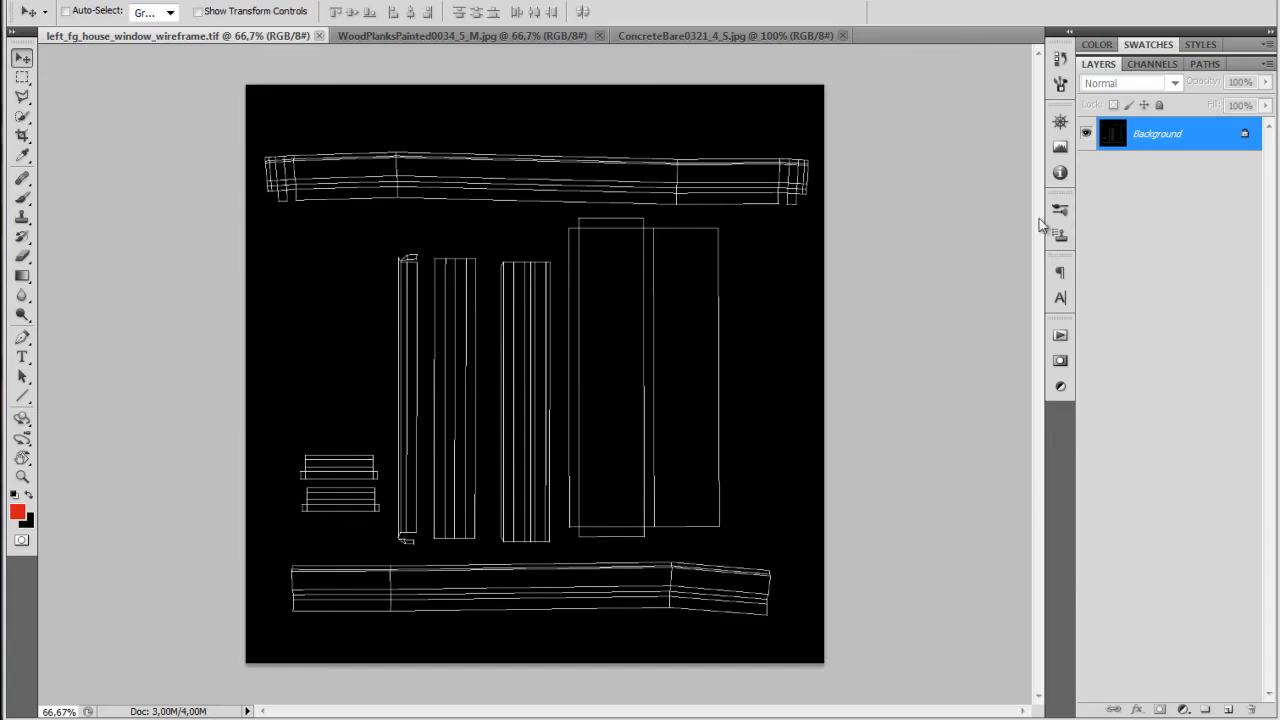
# In Photoshop's left_fg_house_window_wireframe.tif, convert the Background to a regular layer and set its blend mode to Screen.
pyautogui.doubleClick(1177, 147)
pyautogui.press('Return')
pyautogui.hotkey('ctrl', 'j')
pyautogui.hotkey('ctrl', 'z')
pyautogui.click(1130, 83)
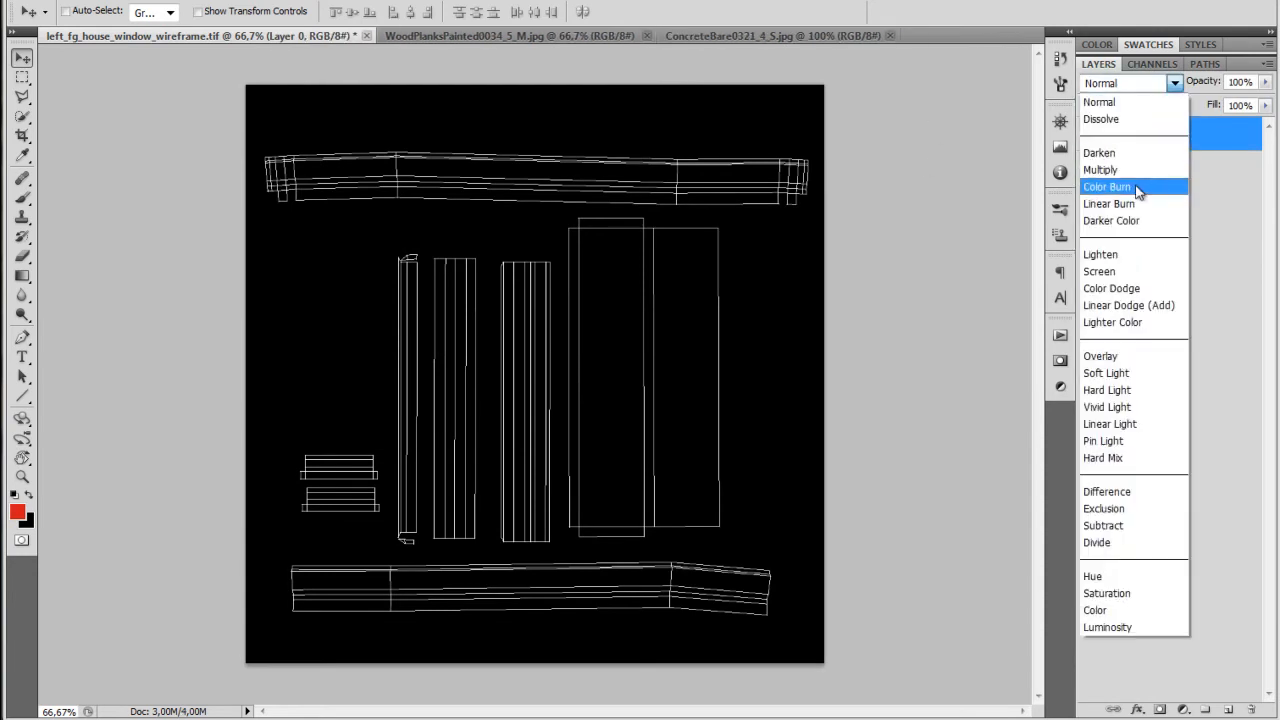
pyautogui.click(1110, 271)
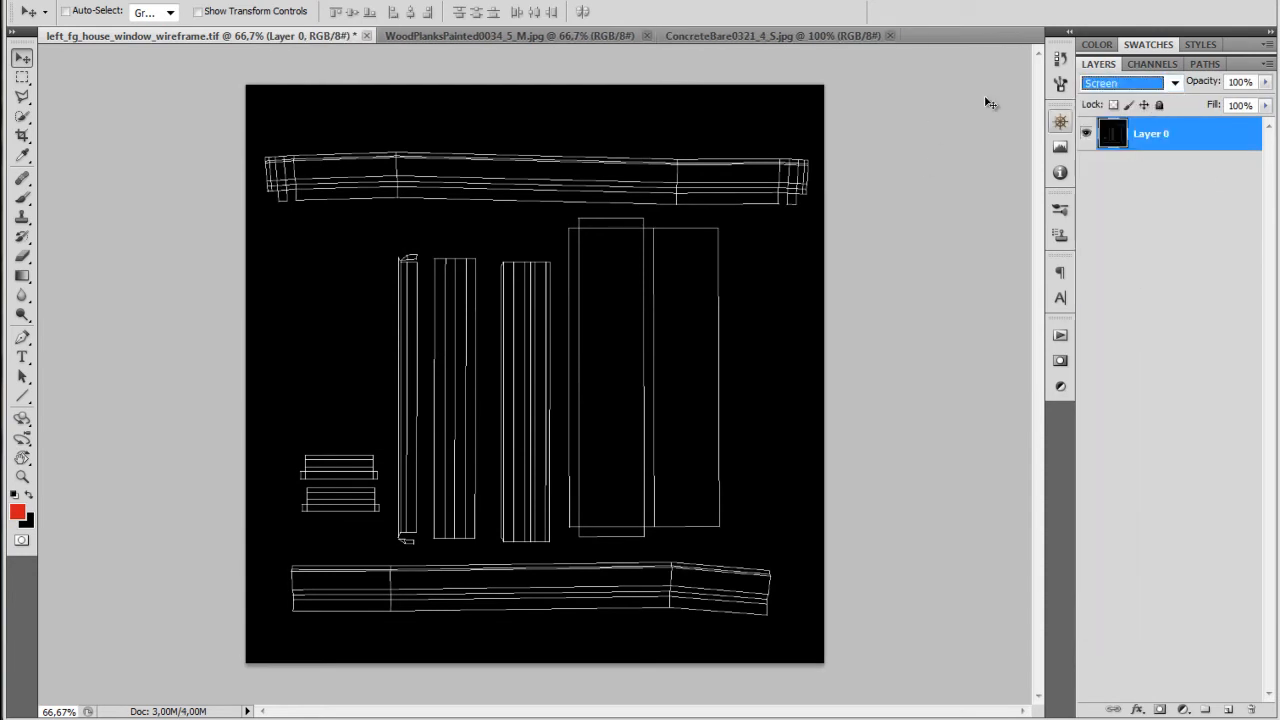
# Copy the whole WoodPlanksPainted0034_5_M.jpg image into left_fg_house_window_wireframe.tif and place it beneath the wireframe layer.
pyautogui.click(459, 36)
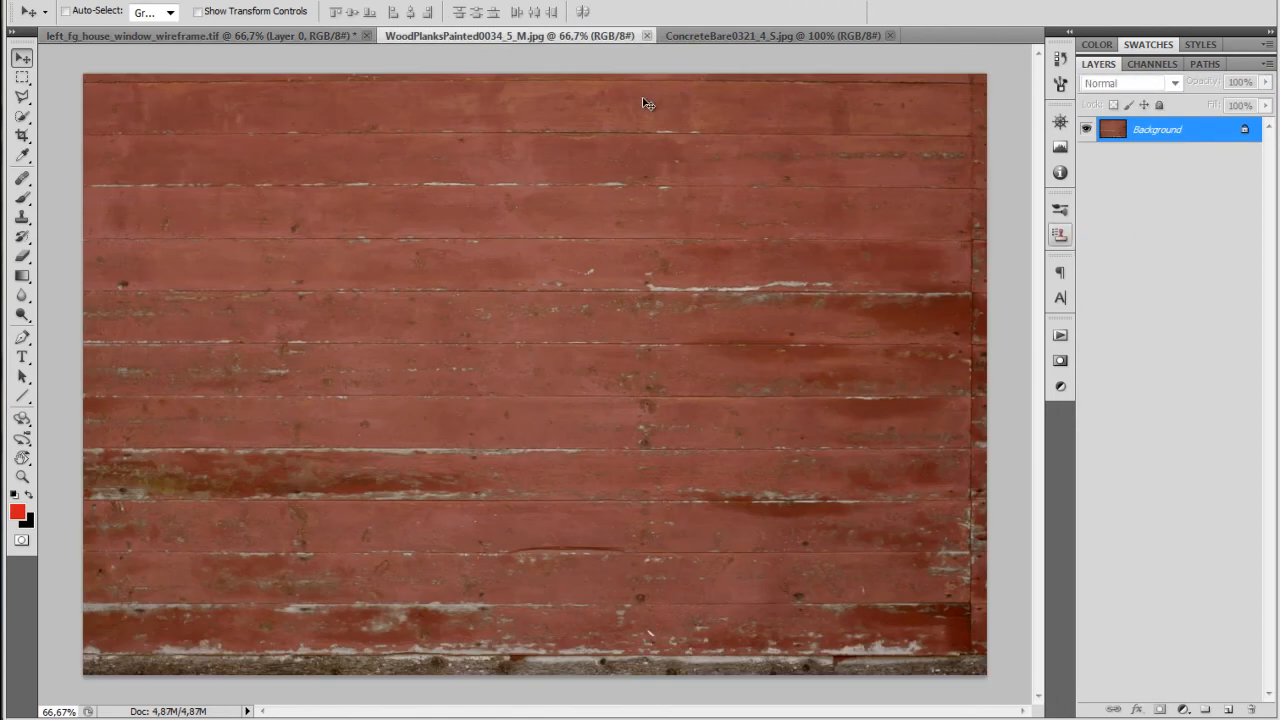
pyautogui.hotkey('ctrl', 'a')
pyautogui.click(263, 36)
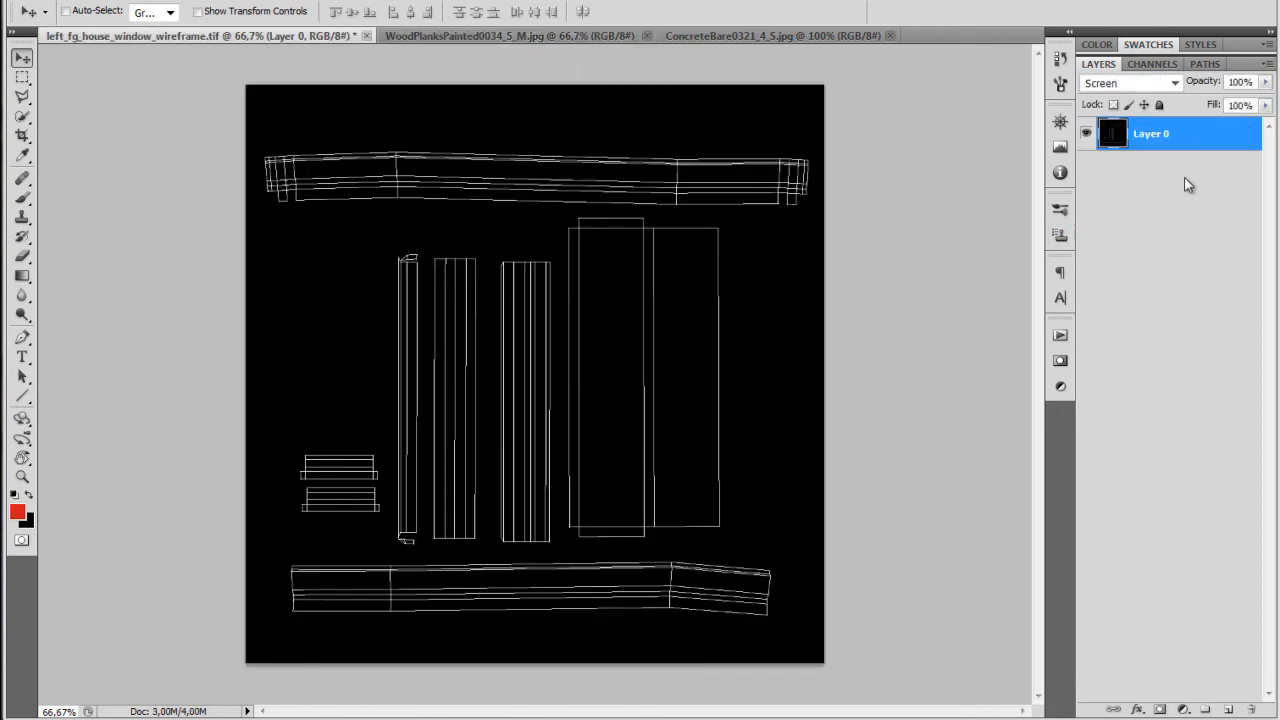
pyautogui.hotkey('ctrl', 'v')
pyautogui.moveTo(1165, 140); pyautogui.dragTo(1149, 206)
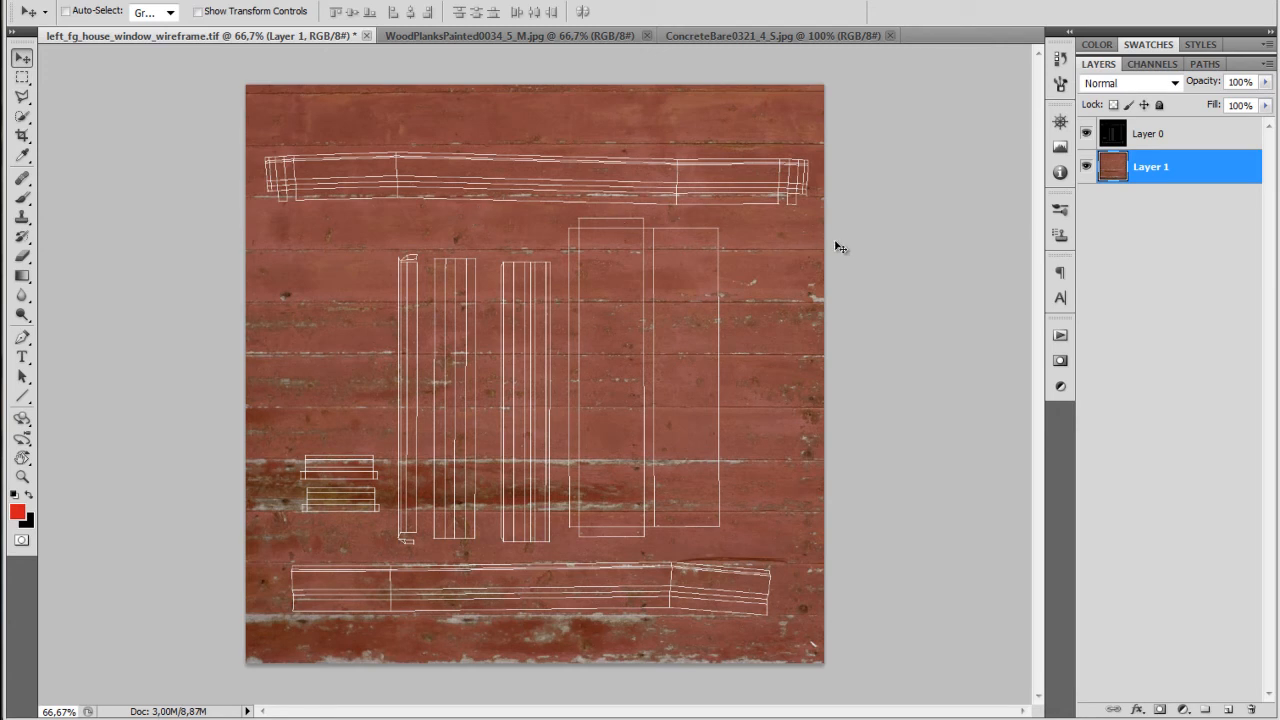
# Duplicate the wood planks layer and rotate the copy 90° so its planks run vertically.
pyautogui.hotkey('ctrl', 'j')
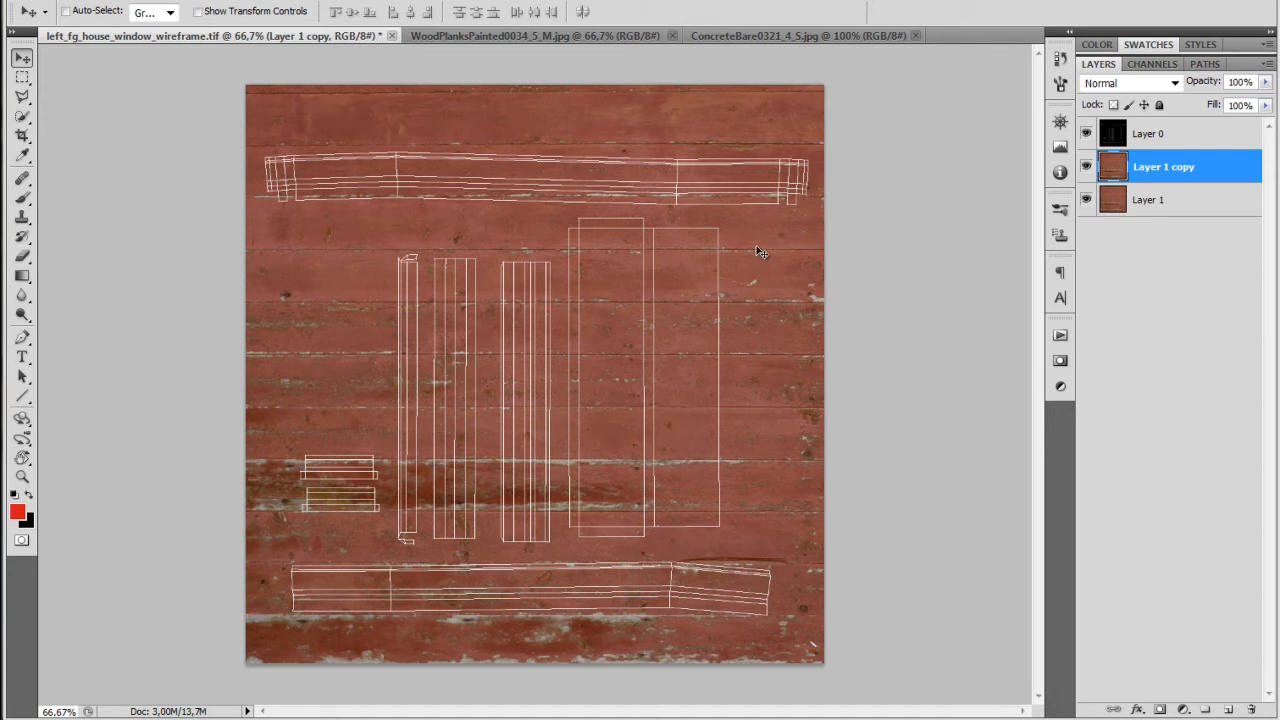
pyautogui.hotkey('ctrl', 't')
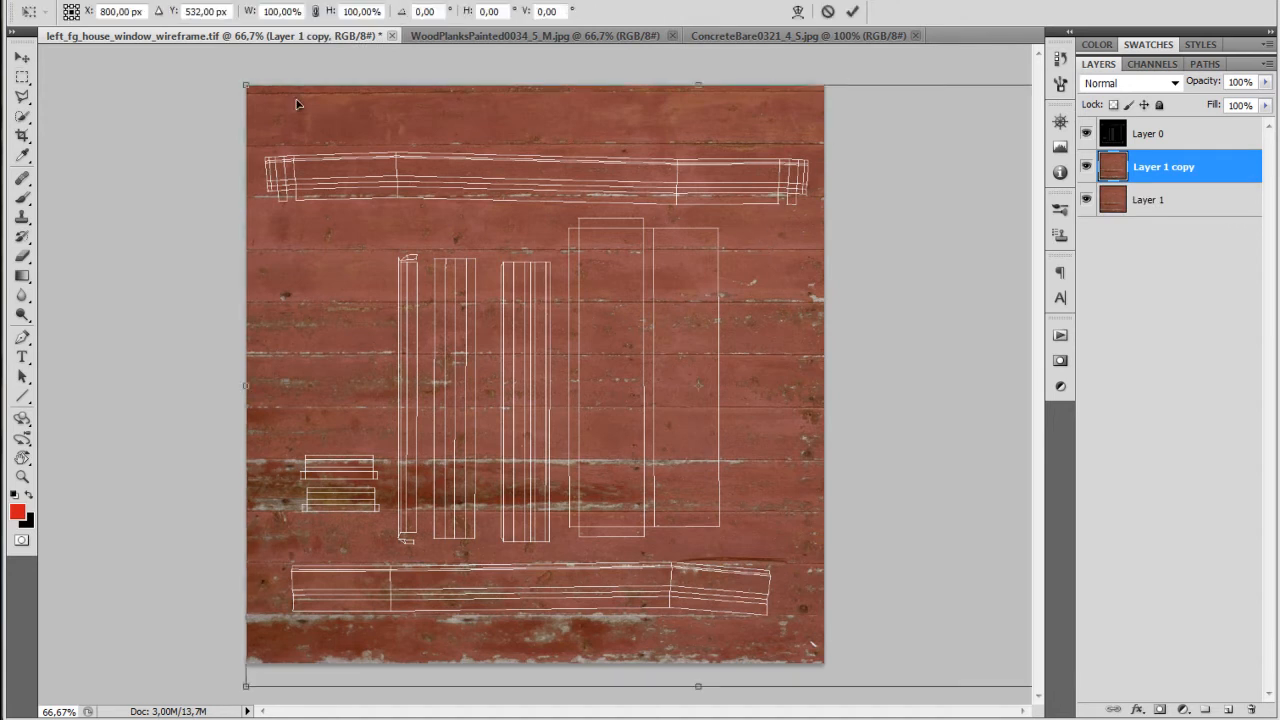
pyautogui.moveTo(209, 77)
pyautogui.keyDown('shift'); pyautogui.mouseDown()
pyautogui.moveTo(594, 57)
pyautogui.moveTo(840, 229)
pyautogui.moveTo(819, 212)
pyautogui.moveTo(594, 293)
pyautogui.moveTo(614, 292)
pyautogui.moveTo(608, 275)
pyautogui.mouseUp(); pyautogui.keyUp('shift')
pyautogui.press('Return')
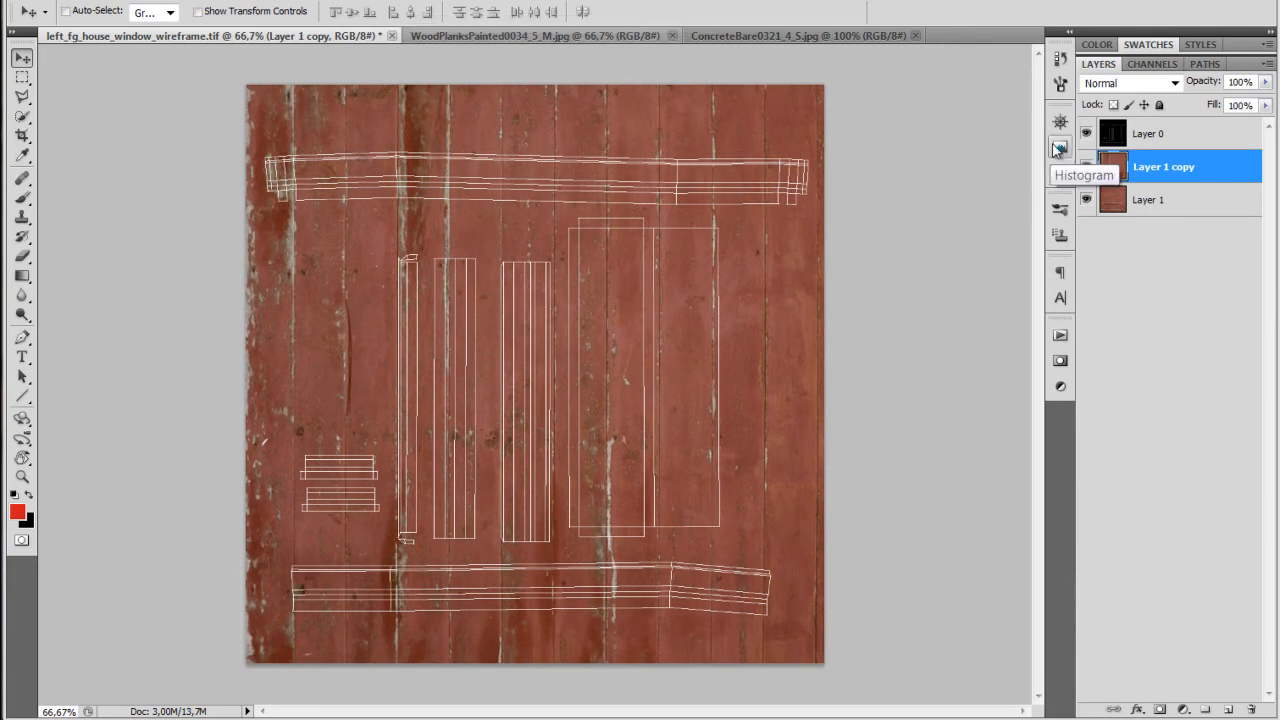
# Hide the wireframe layer and clone out the plank seams in the left third of the vertical planks texture.
pyautogui.press('s')
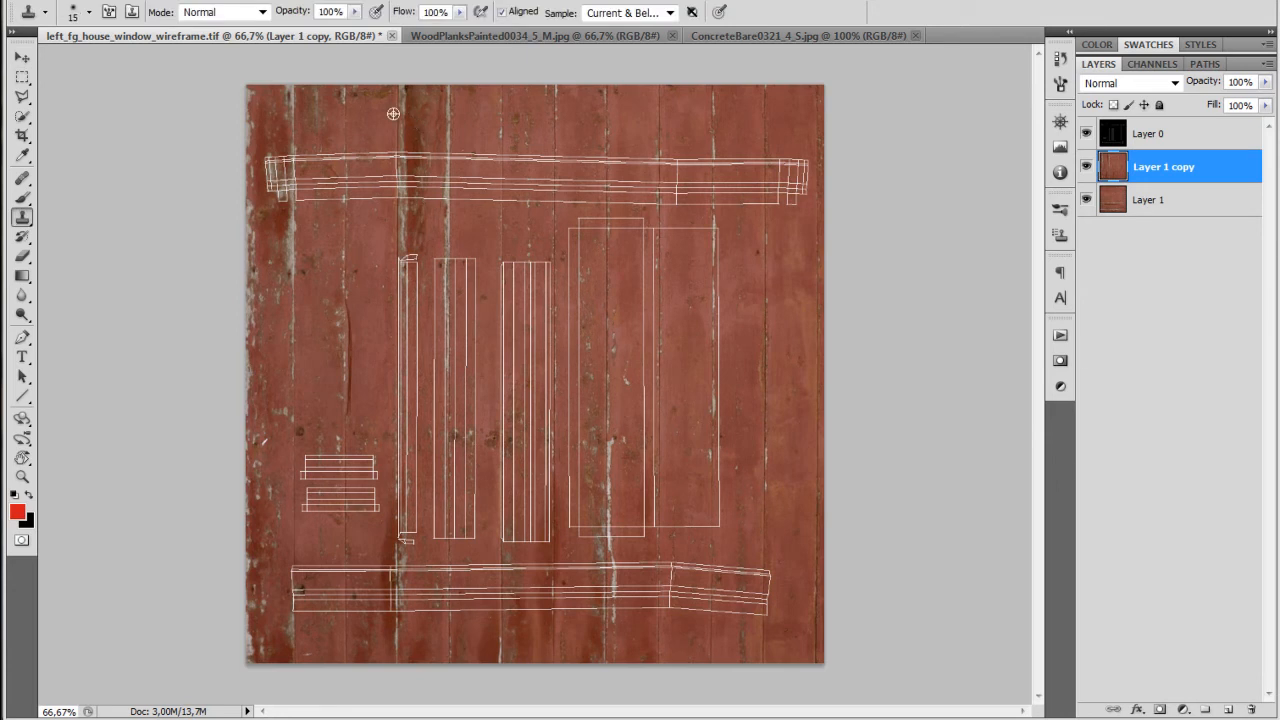
pyautogui.moveTo(400, 113)
pyautogui.mouseDown()
pyautogui.moveTo(410, 500)
pyautogui.moveTo(397, 635)
pyautogui.mouseUp()
pyautogui.moveTo(398, 124); pyautogui.dragTo(388, 631)
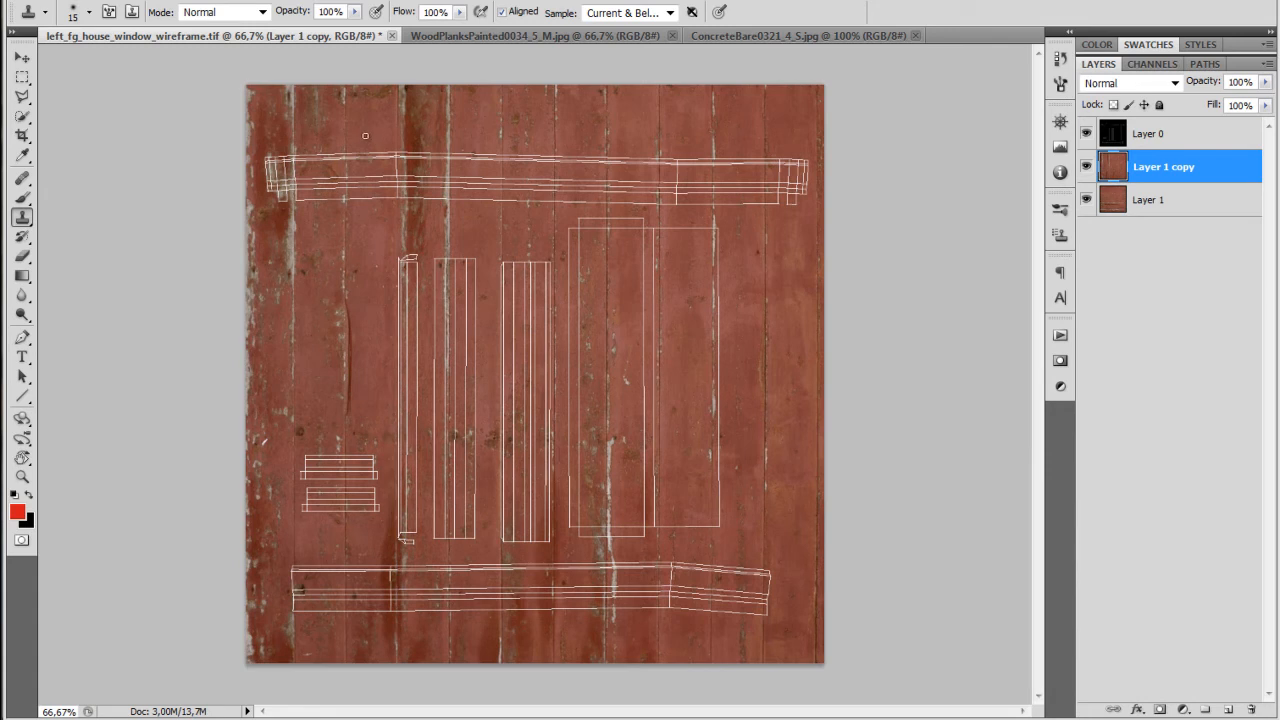
pyautogui.click(1086, 133)
pyautogui.keyDown('alt'); pyautogui.click(368, 131); pyautogui.keyUp('alt')
pyautogui.moveTo(345, 155); pyautogui.dragTo(331, 551)
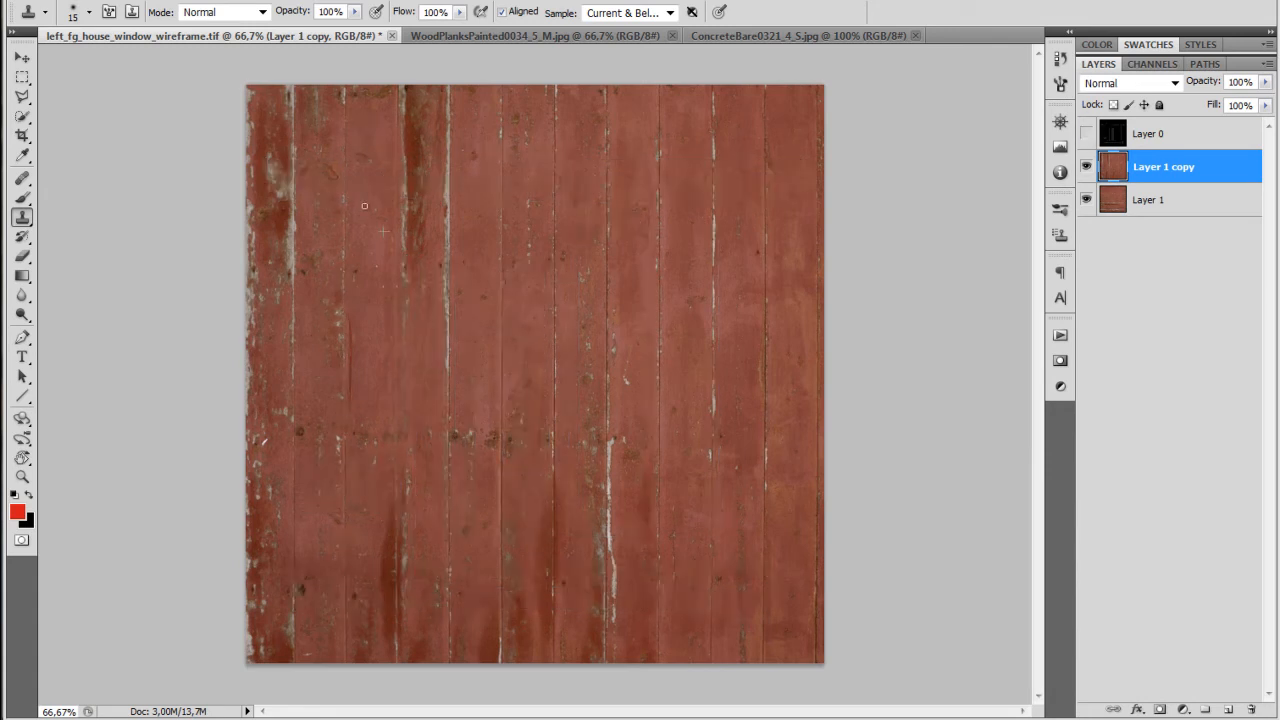
pyautogui.keyDown('alt'); pyautogui.click(316, 126); pyautogui.keyUp('alt')
pyautogui.moveTo(295, 123); pyautogui.dragTo(282, 331)
pyautogui.moveTo(296, 127); pyautogui.dragTo(298, 539)
# Clone clean painted wood over the plank seams across the middle of the vertical planks texture.
pyautogui.keyDown('alt'); pyautogui.click(458, 112); pyautogui.keyUp('alt')
pyautogui.moveTo(448, 124); pyautogui.dragTo(443, 360)
pyautogui.keyDown('alt'); pyautogui.click(483, 130); pyautogui.keyUp('alt')
pyautogui.moveTo(502, 119); pyautogui.dragTo(479, 421)
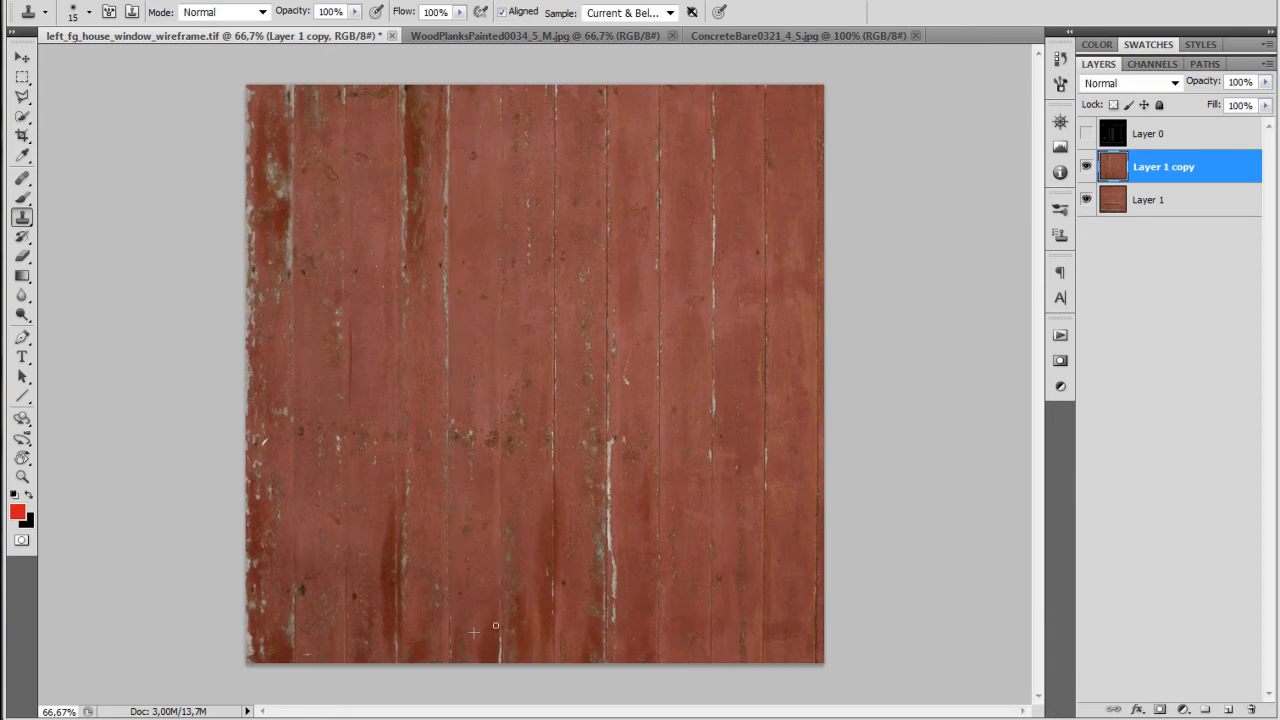
pyautogui.keyDown('alt'); pyautogui.click(539, 136); pyautogui.keyUp('alt')
pyautogui.moveTo(554, 116); pyautogui.dragTo(571, 603)
pyautogui.keyDown('alt'); pyautogui.click(589, 123); pyautogui.keyUp('alt')
pyautogui.moveTo(606, 108)
pyautogui.mouseDown()
pyautogui.moveTo(608, 460)
pyautogui.moveTo(628, 581)
pyautogui.mouseUp()
pyautogui.keyDown('alt'); pyautogui.click(679, 118); pyautogui.keyUp('alt')
pyautogui.moveTo(661, 115); pyautogui.dragTo(676, 606)
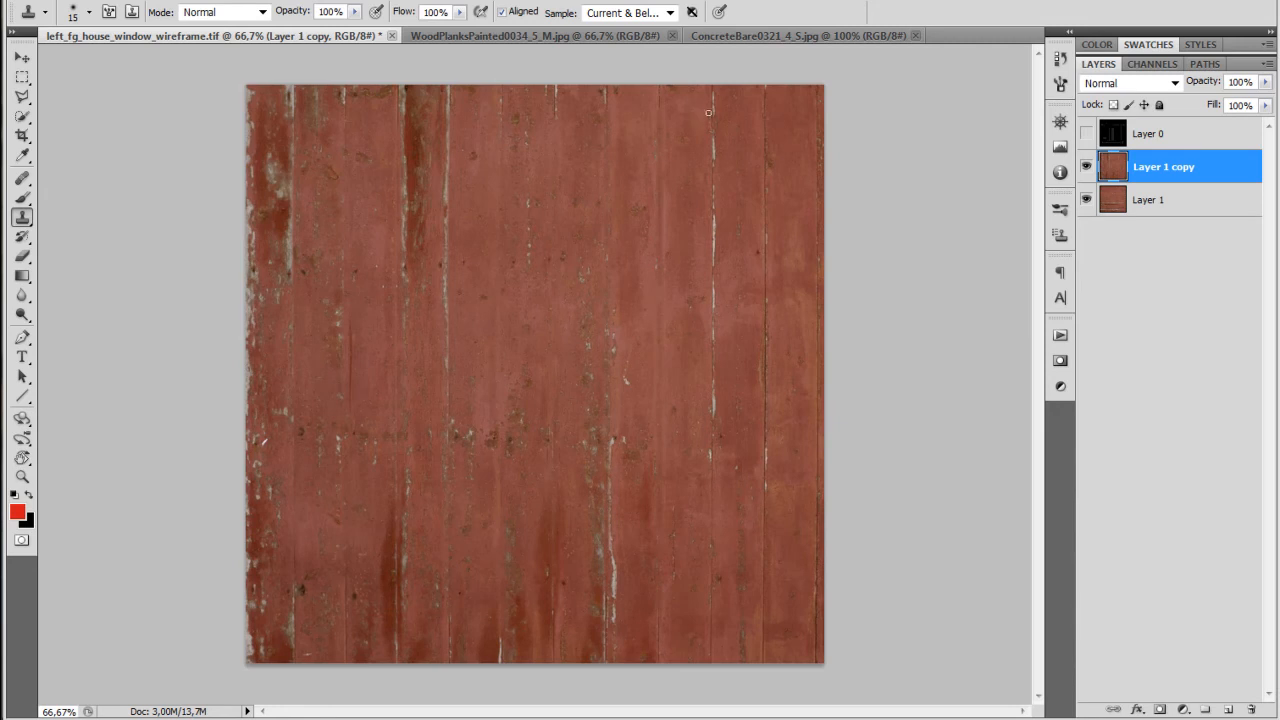
# Clone out the remaining seams on the right side of the vertical planks texture and show the wireframe layer again.
pyautogui.moveTo(711, 110); pyautogui.dragTo(721, 507)
pyautogui.keyDown('alt'); pyautogui.click(744, 135); pyautogui.keyUp('alt')
pyautogui.moveTo(765, 134); pyautogui.dragTo(762, 491)
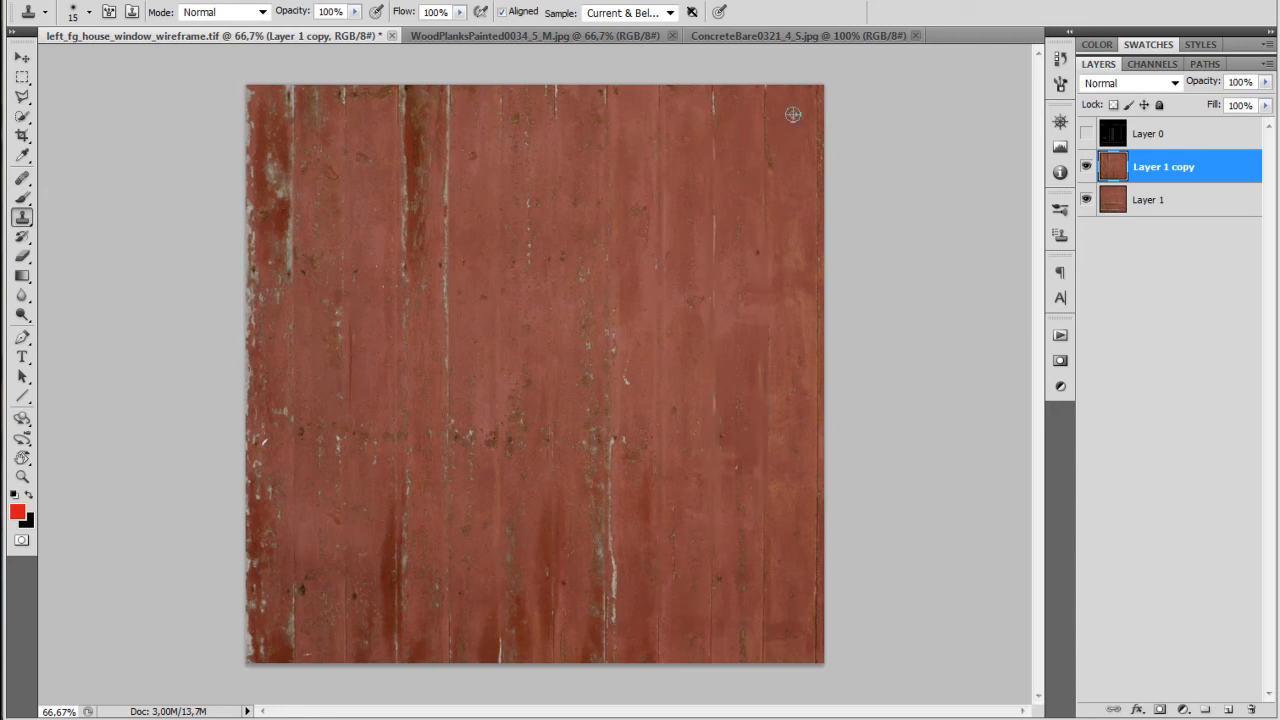
pyautogui.moveTo(786, 556); pyautogui.dragTo(801, 668)
pyautogui.click(1086, 133)
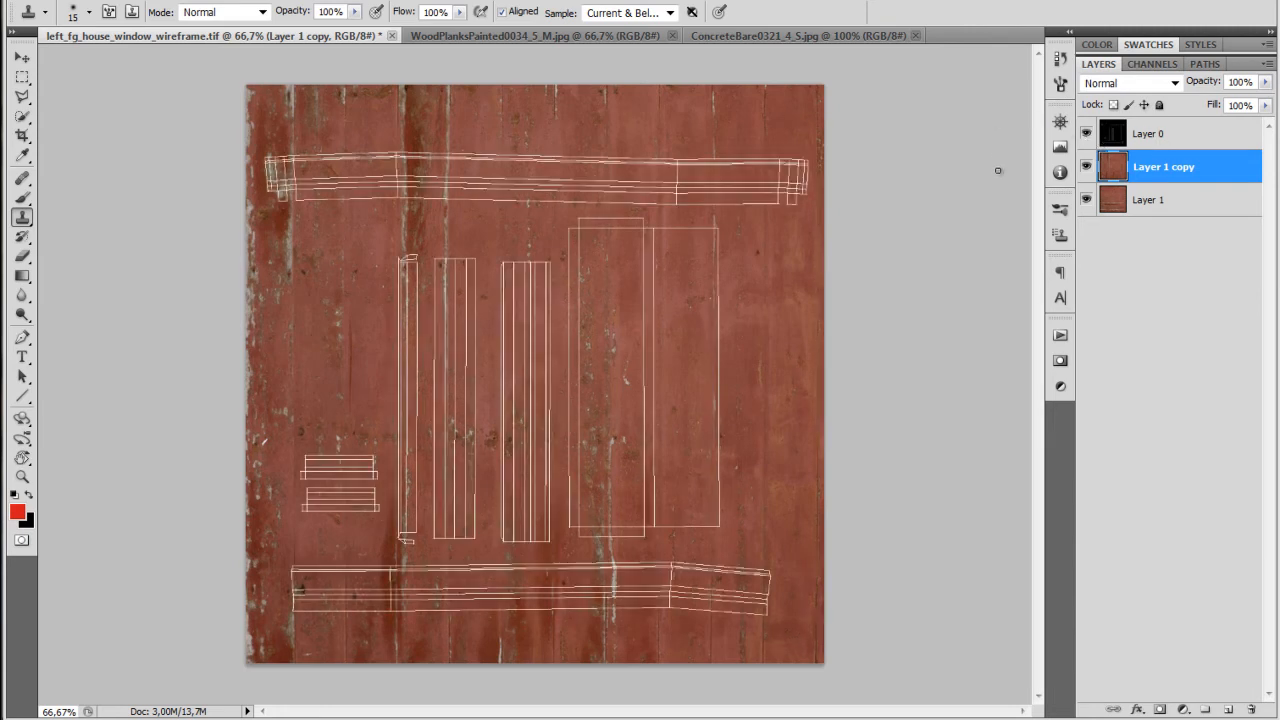
# Copy a rectangular area around the vertical frame pieces and small sill pieces to a new layer and hide that layer.
pyautogui.press('m')
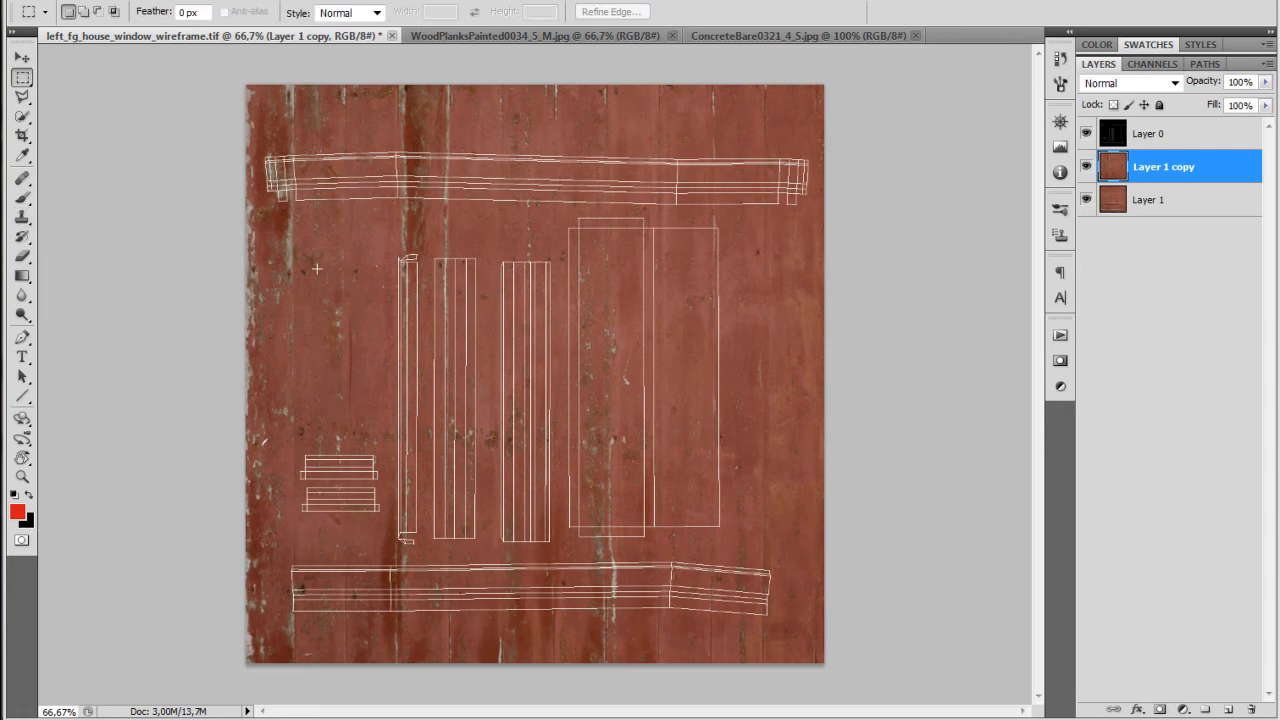
pyautogui.moveTo(365, 321); pyautogui.dragTo(560, 556)
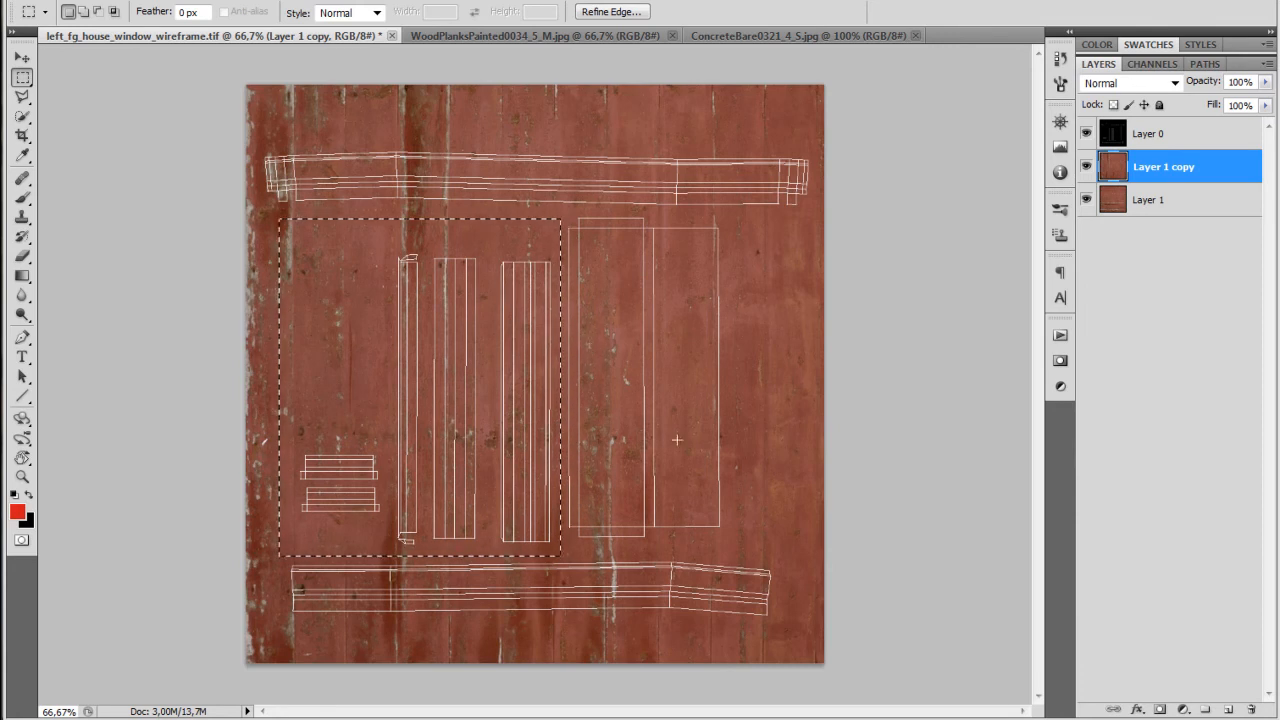
pyautogui.hotkey('ctrl', 'j')
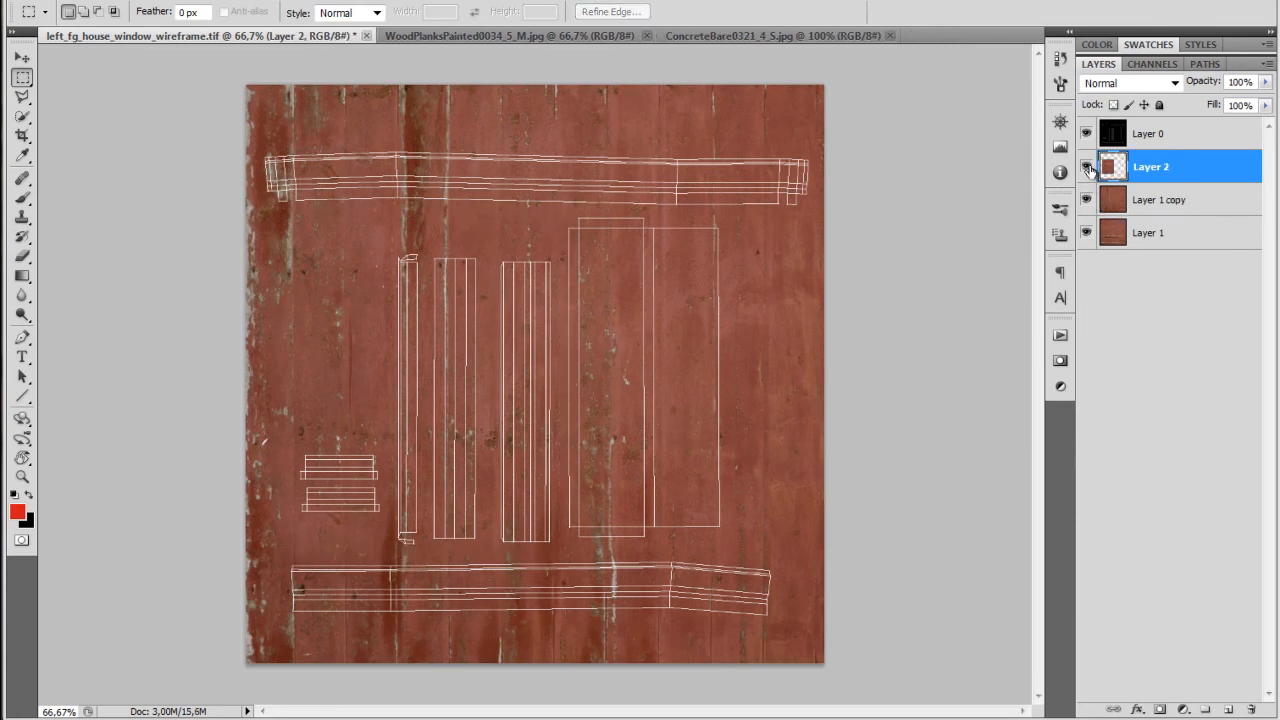
pyautogui.click(1087, 169)
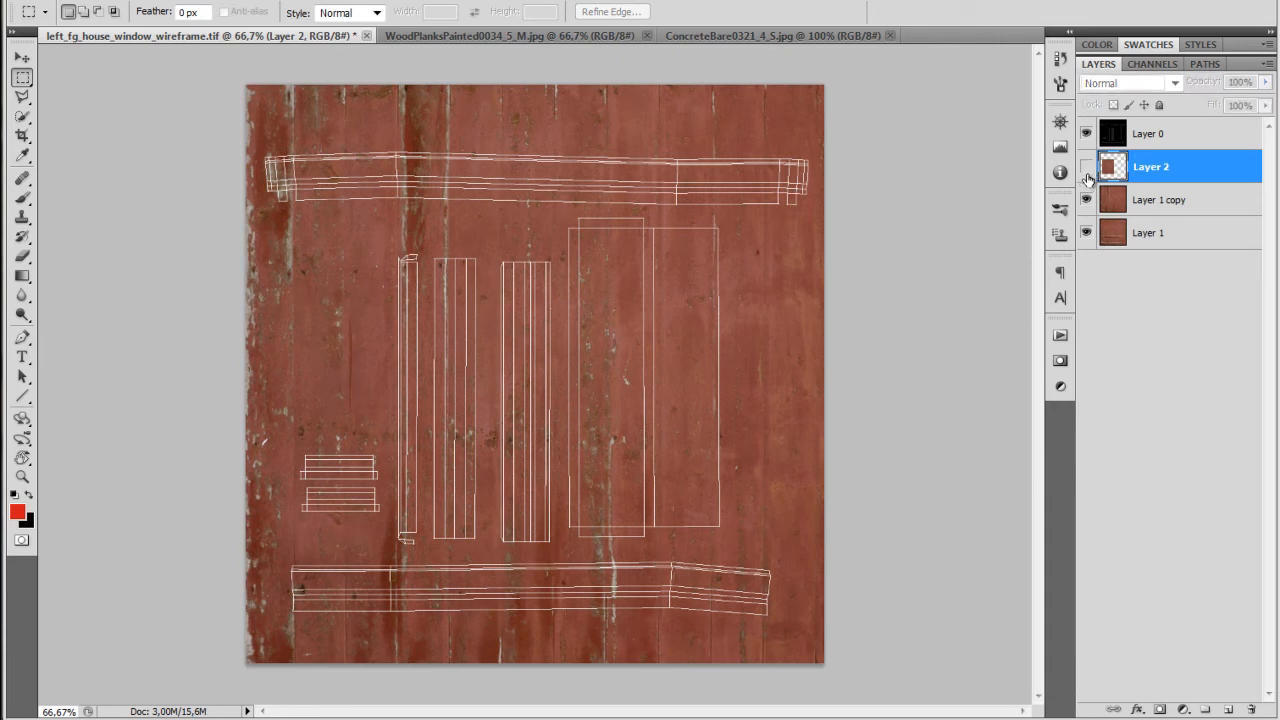
# Rotate Layer 1 copy by -90° so its planks run horizontally, and reposition it behind the top and bottom frame pieces.
pyautogui.click(1106, 200)
pyautogui.hotkey('ctrl', 't')
pyautogui.rightClick(728, 304)
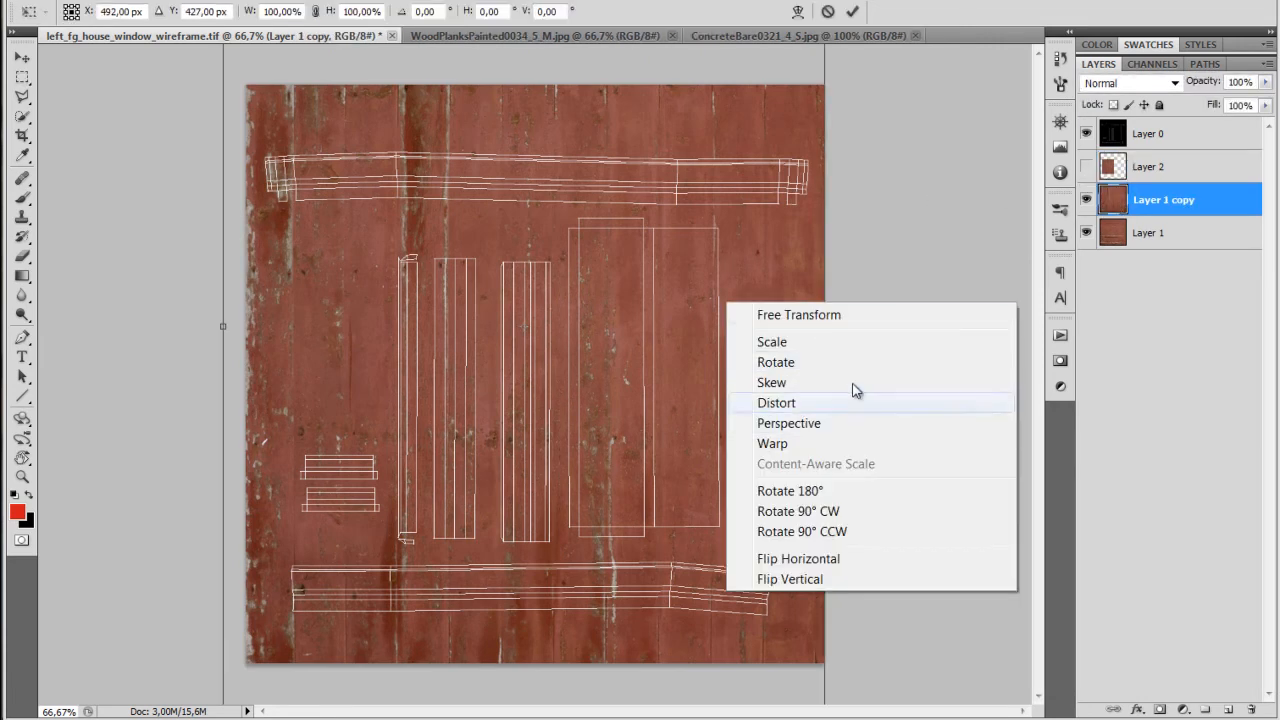
pyautogui.click(780, 423)
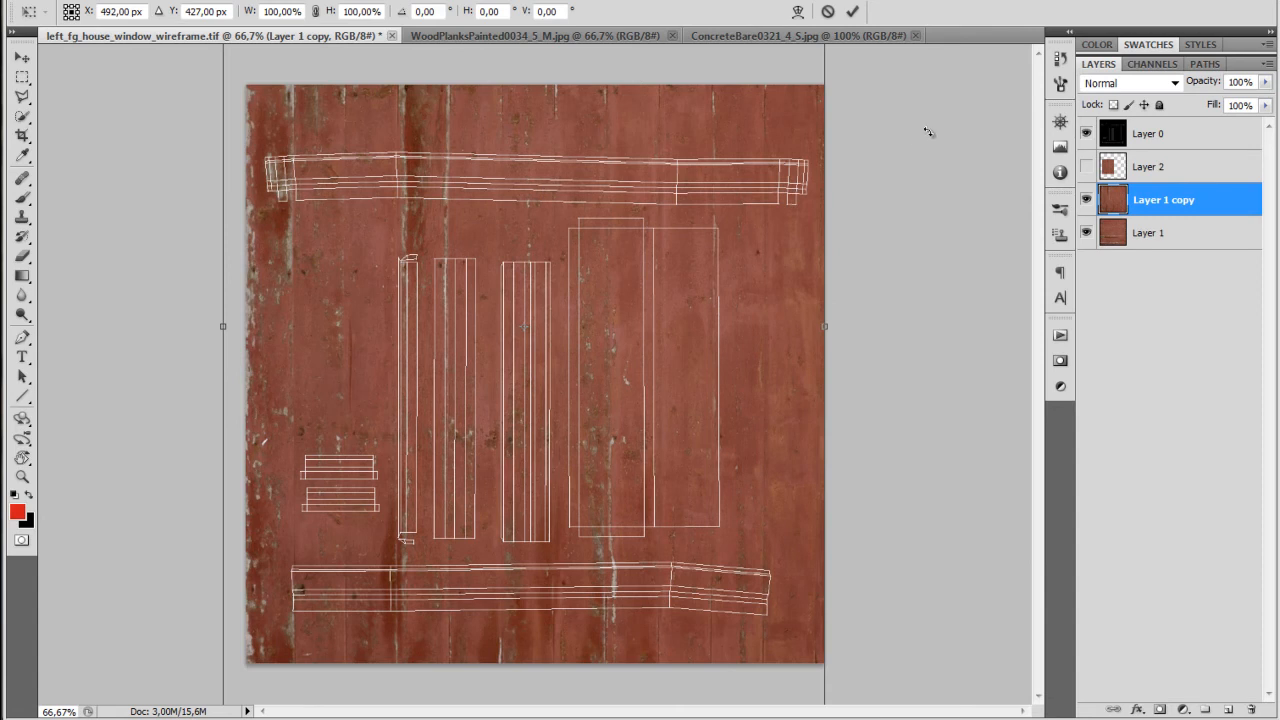
pyautogui.moveTo(859, 687); pyautogui.dragTo(926, 99)
pyautogui.moveTo(968, 57); pyautogui.dragTo(858, 50)
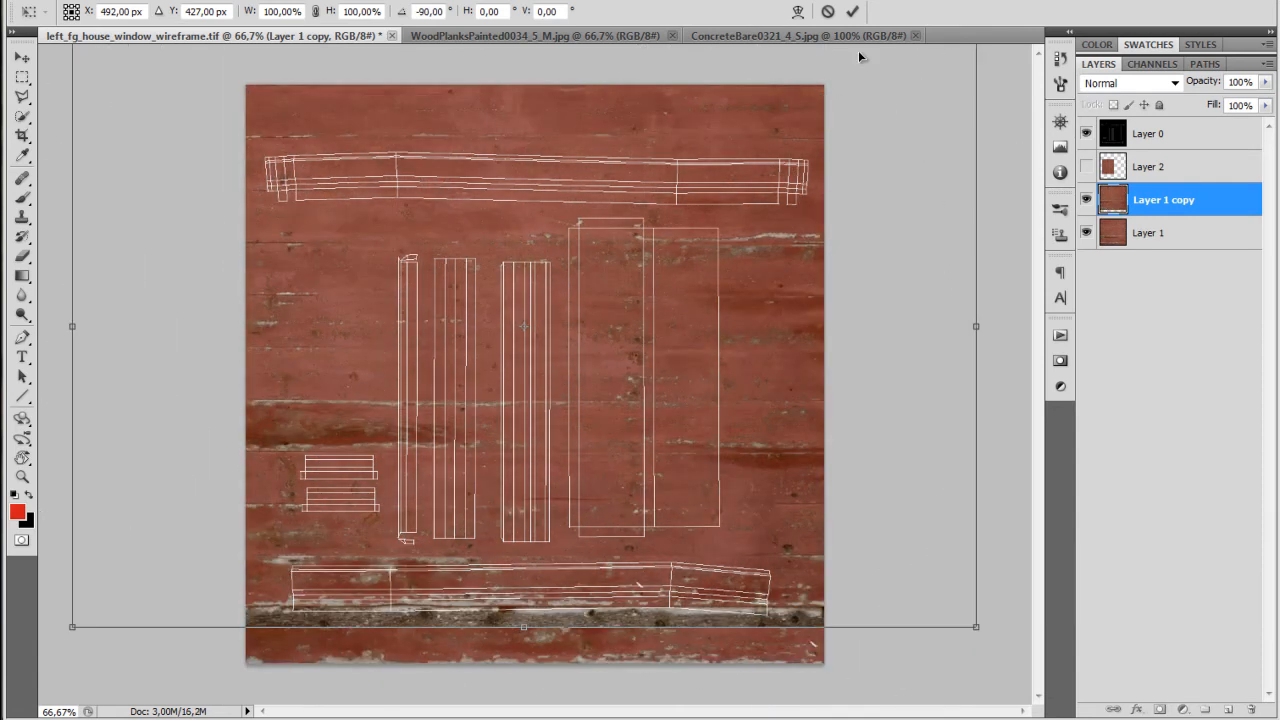
pyautogui.press('Return')
pyautogui.press('v')
pyautogui.moveTo(763, 230); pyautogui.dragTo(735, 314)
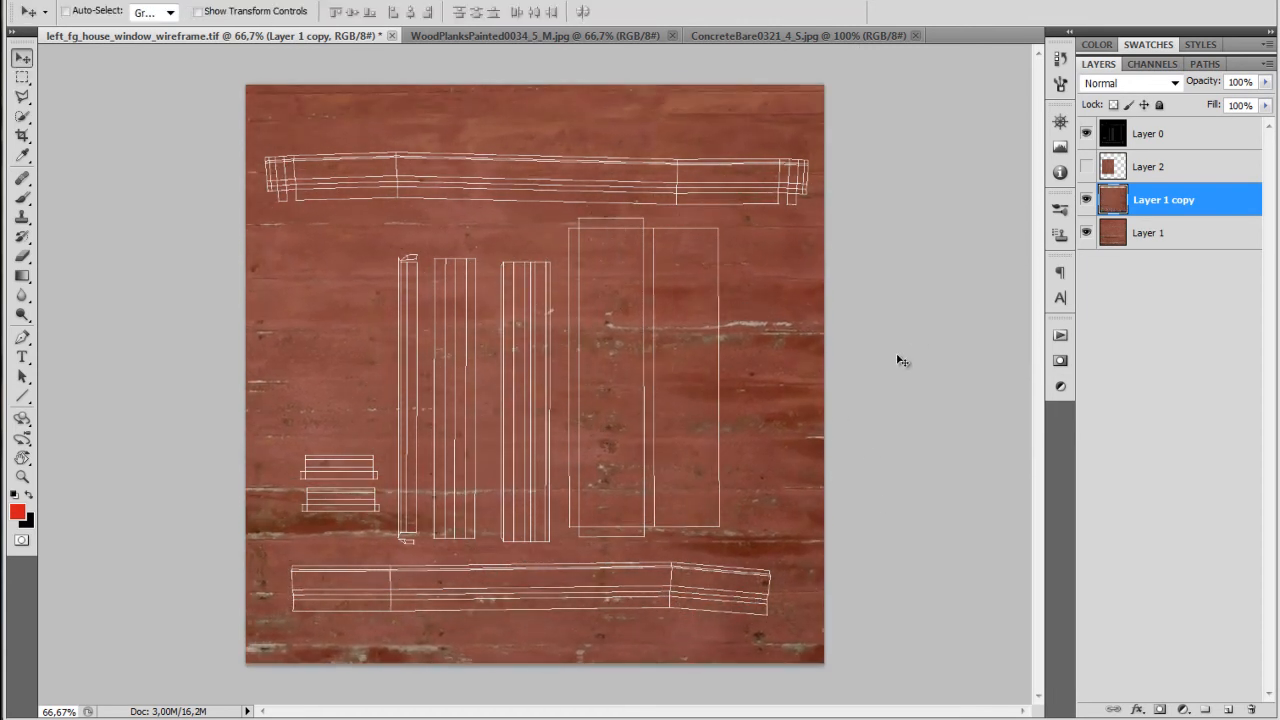
# Show Layer 2 with the vertical planks again and delete the original Layer 1.
pyautogui.click(1086, 168)
pyautogui.click(1112, 238)
pyautogui.press('Delete')
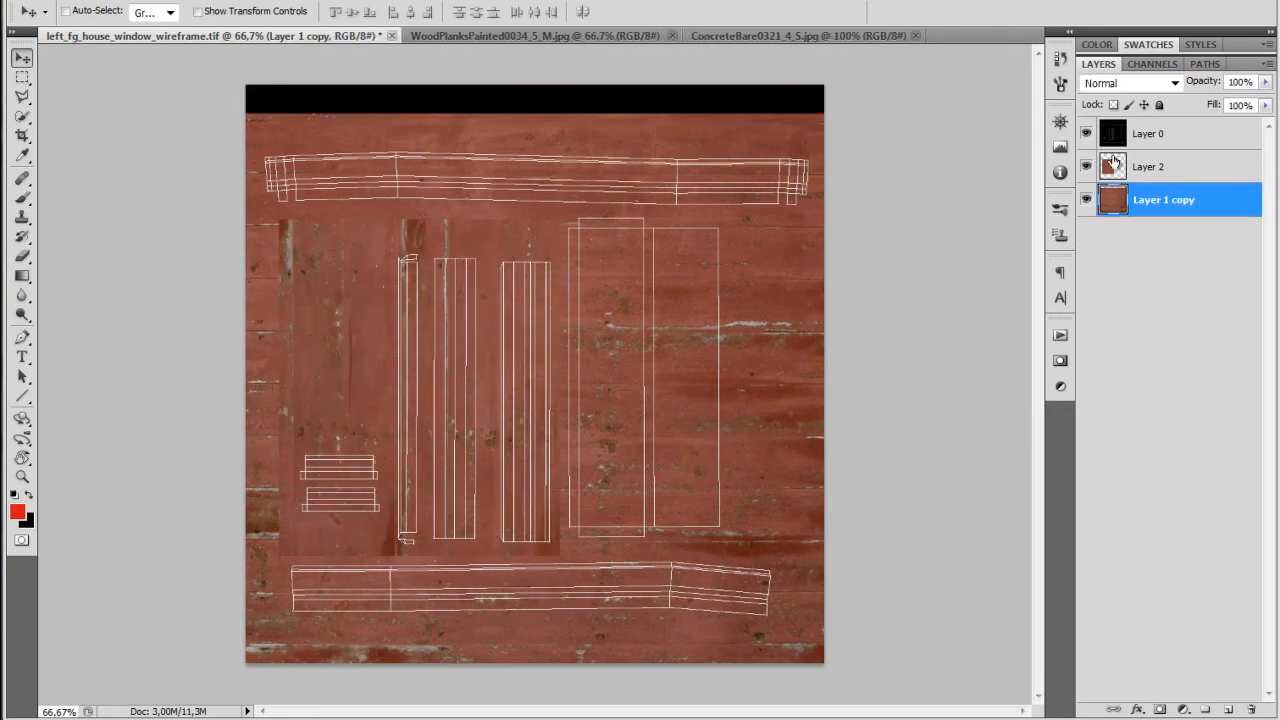
# Copy the whole ConcreteBare0321_4_S.jpg image and paste it above Layer 1 copy in the window wireframe document.
pyautogui.click(818, 39)
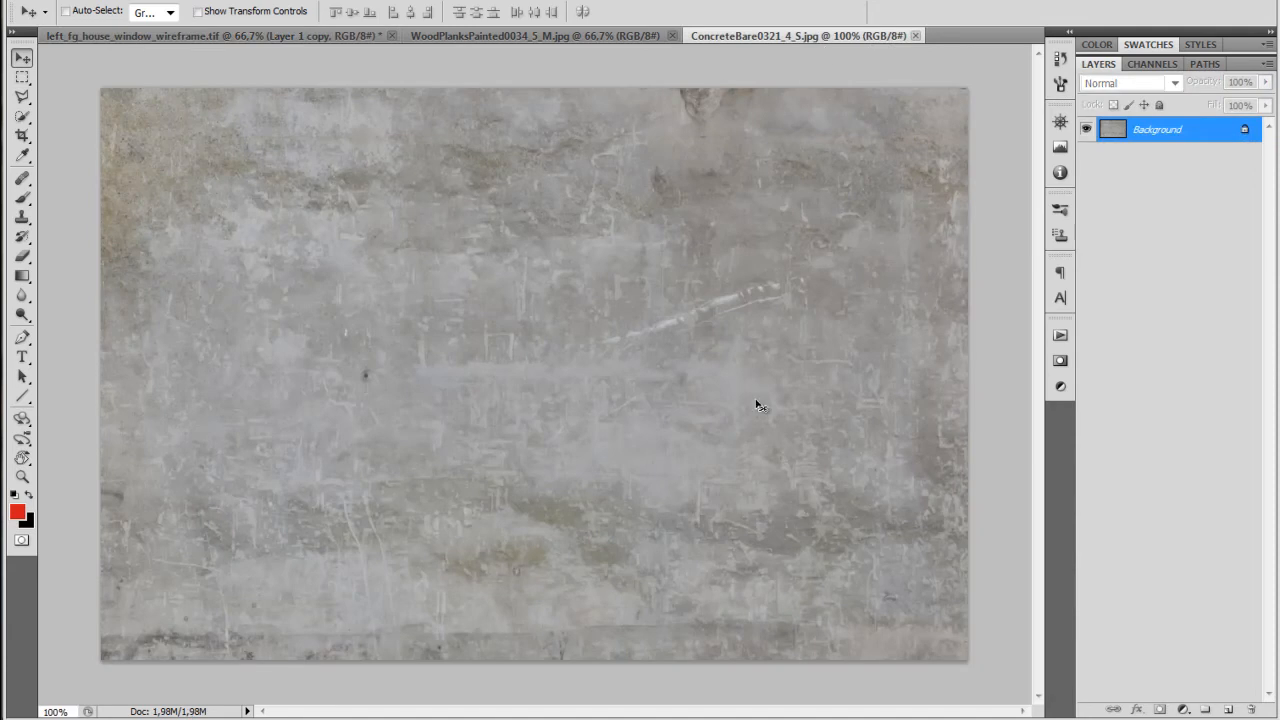
pyautogui.hotkey('ctrl', 'a')
pyautogui.hotkey('ctrl', 'c')
pyautogui.click(229, 36)
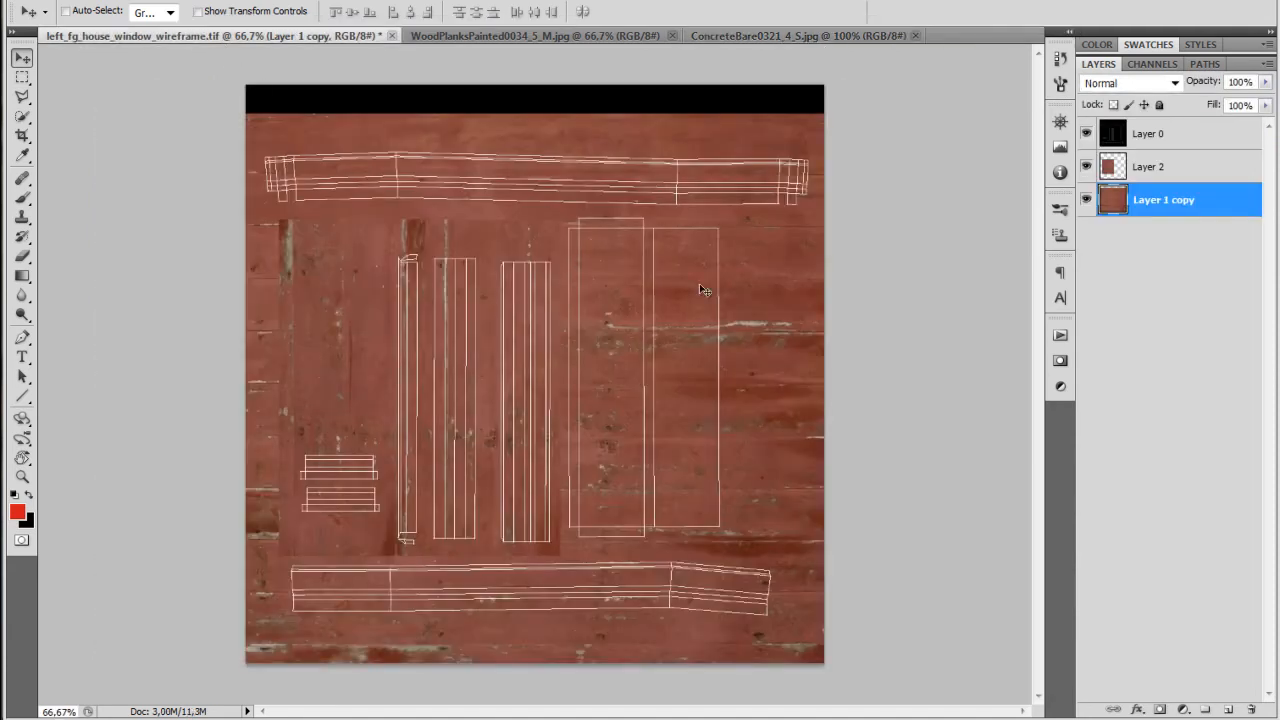
pyautogui.hotkey('ctrl', 'v')
# Rotate the concrete layer 90°, scale it to about 58%, and position it over the two large rectangular UV shells.
pyautogui.hotkey('ctrl', 't')
pyautogui.keyDown('shift'); pyautogui.moveTo(884, 142); pyautogui.dragTo(655, 583); pyautogui.keyUp('shift')
pyautogui.keyDown('alt'); pyautogui.keyDown('shift'); pyautogui.moveTo(724, 87); pyautogui.dragTo(646, 208); pyautogui.keyUp('shift'); pyautogui.keyUp('alt')
pyautogui.moveTo(579, 345); pyautogui.dragTo(710, 347)
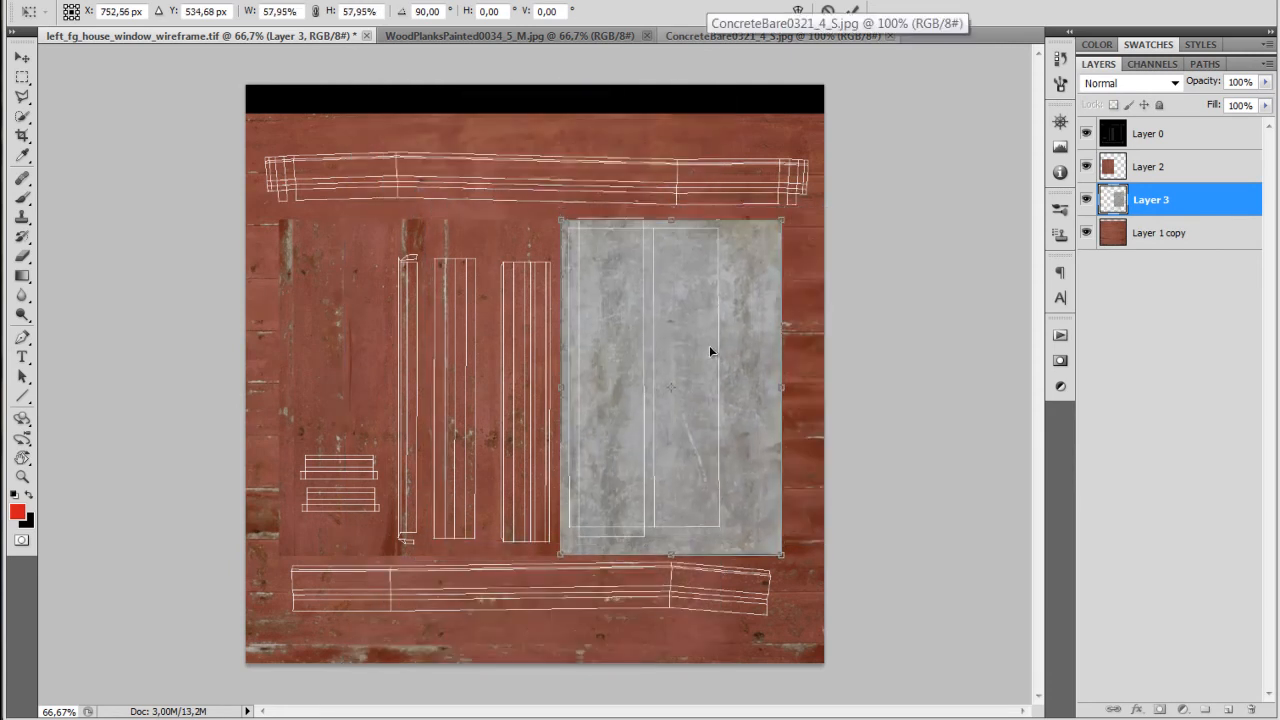
pyautogui.press('Up')
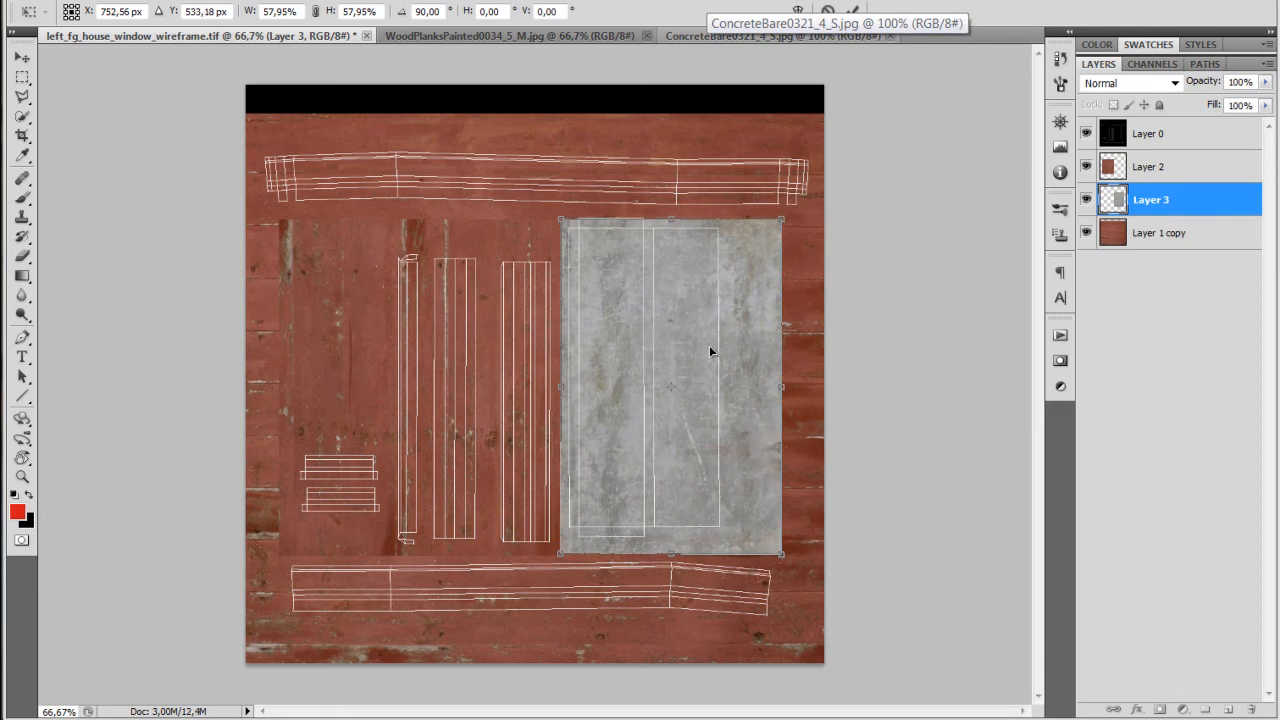
pyautogui.press('Return')
pyautogui.moveTo(686, 397); pyautogui.dragTo(685, 384)
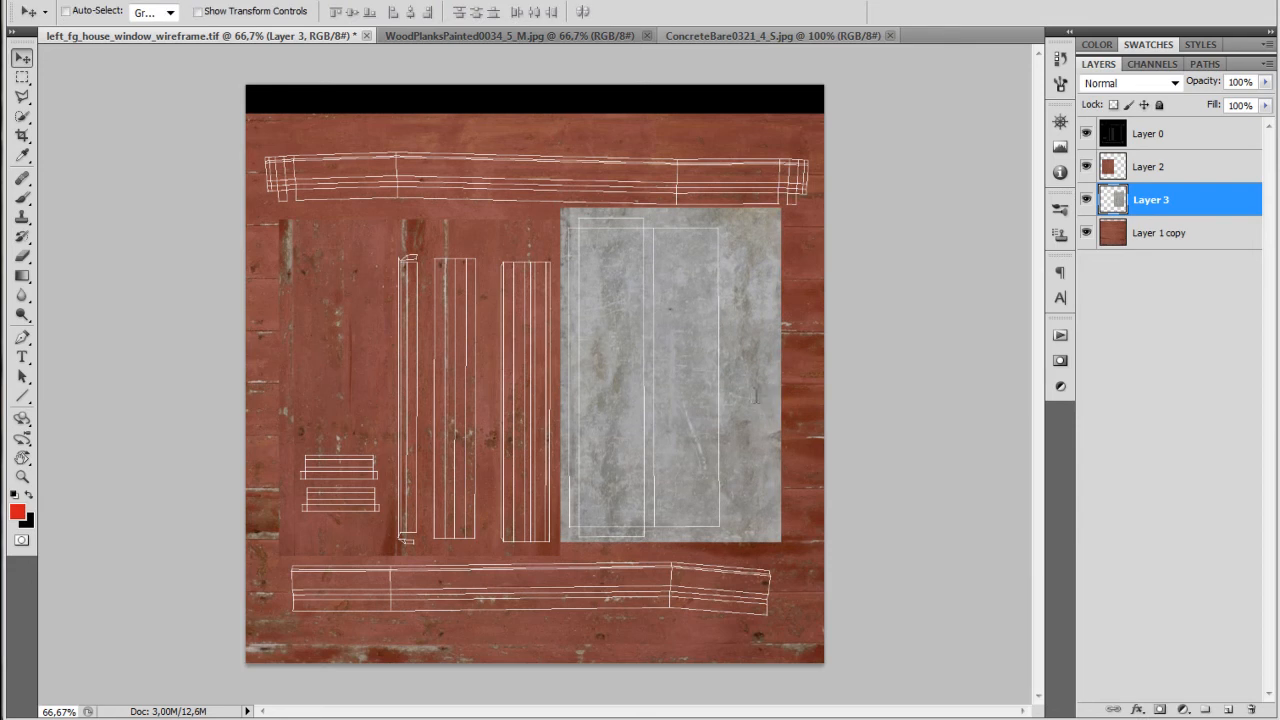
# Save a Targa copy named left_fg_house_window in the textures folder, without alpha channels.
pyautogui.hotkey('ctrl', 'shift', 's')
pyautogui.click(655, 432)
pyautogui.click(652, 687)
pyautogui.click(590, 496)
pyautogui.click(668, 403)
pyautogui.moveTo(668, 403); pyautogui.dragTo(829, 400)
pyautogui.press('BackSpace')
pyautogui.press('Return')
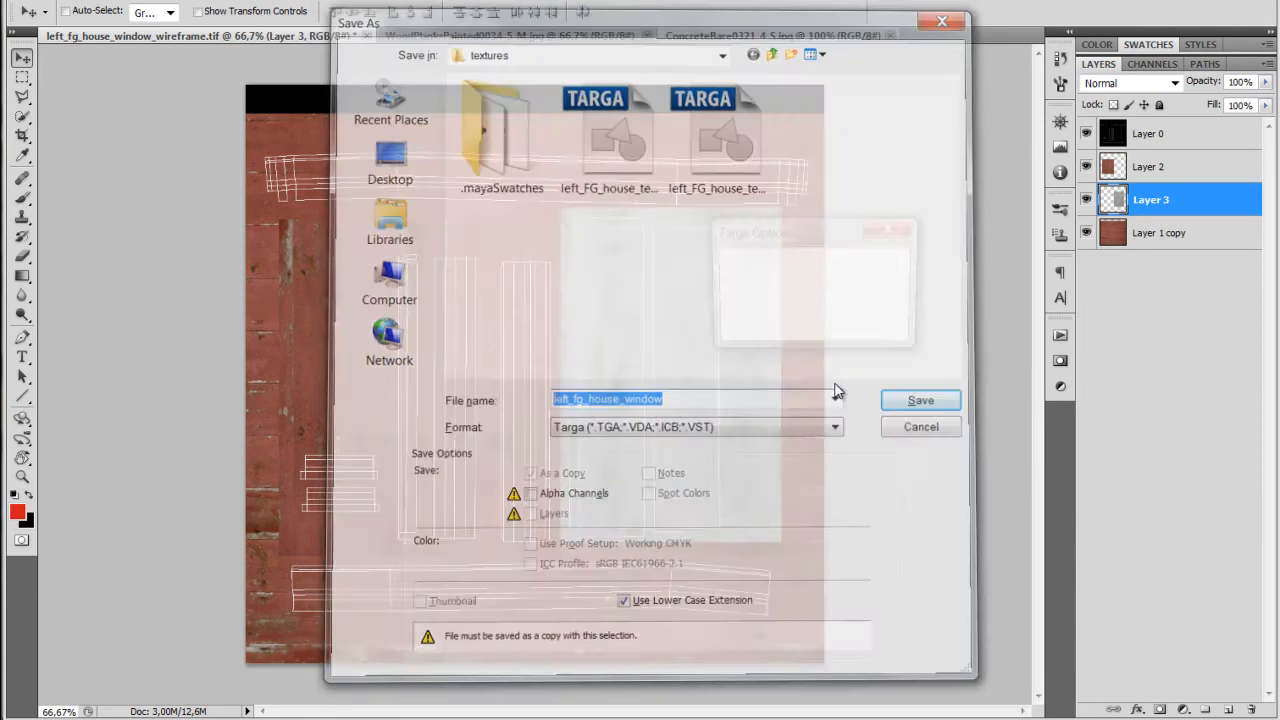
pyautogui.press('Return')
# Switch to Maya and assign a new mental ray mia_material_x to the selected window frame.
pyautogui.moveTo(388, 718)
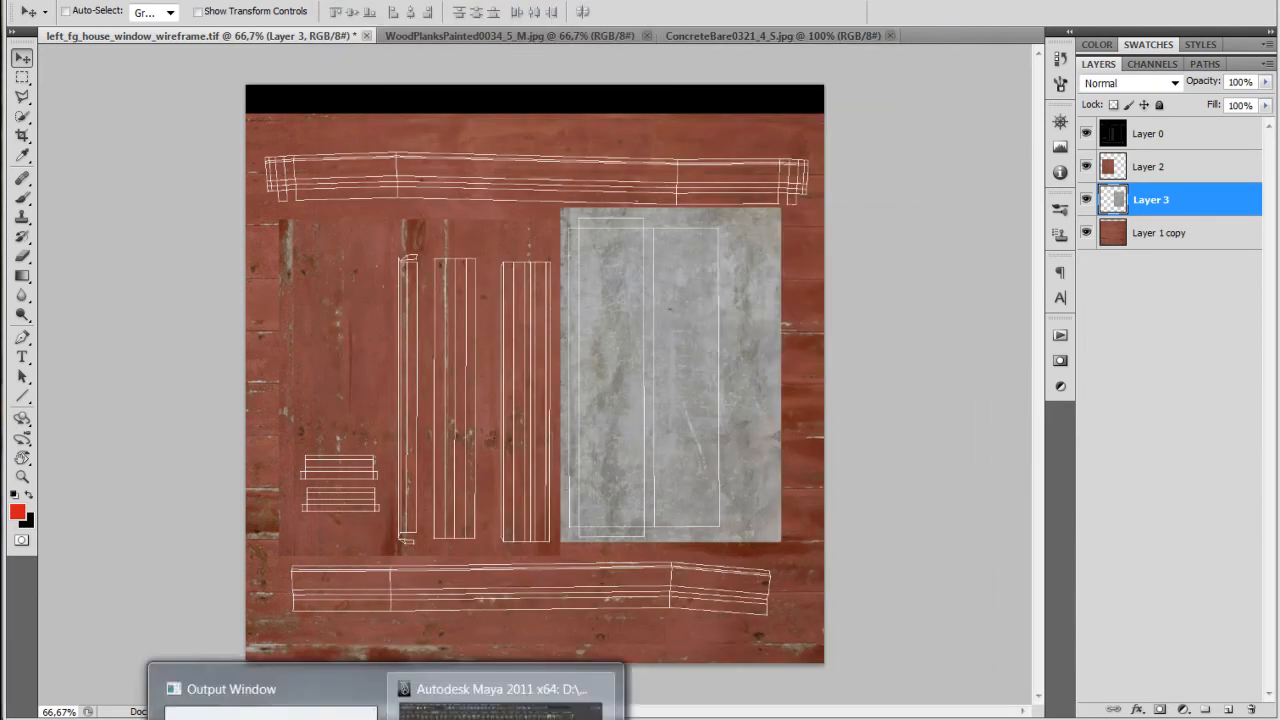
pyautogui.click(510, 703)
pyautogui.moveTo(496, 316); pyautogui.dragTo(515, 571, button='right')
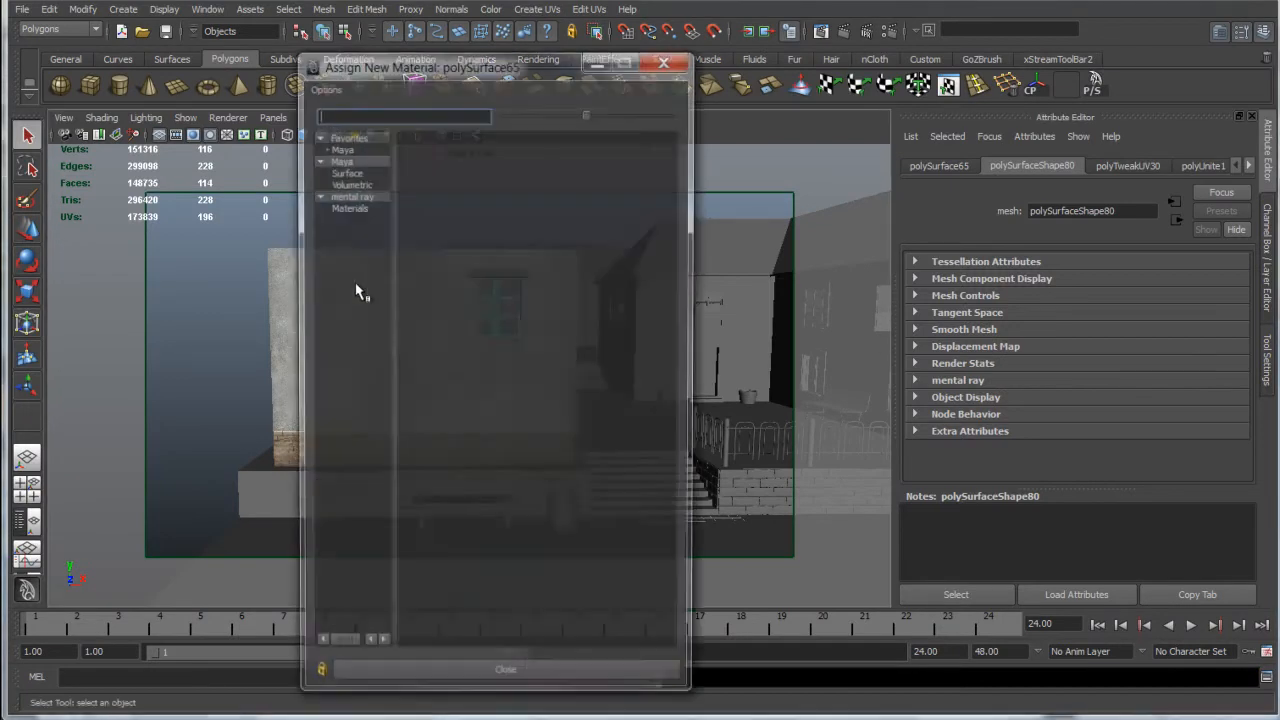
pyautogui.click(346, 206)
pyautogui.click(432, 322)
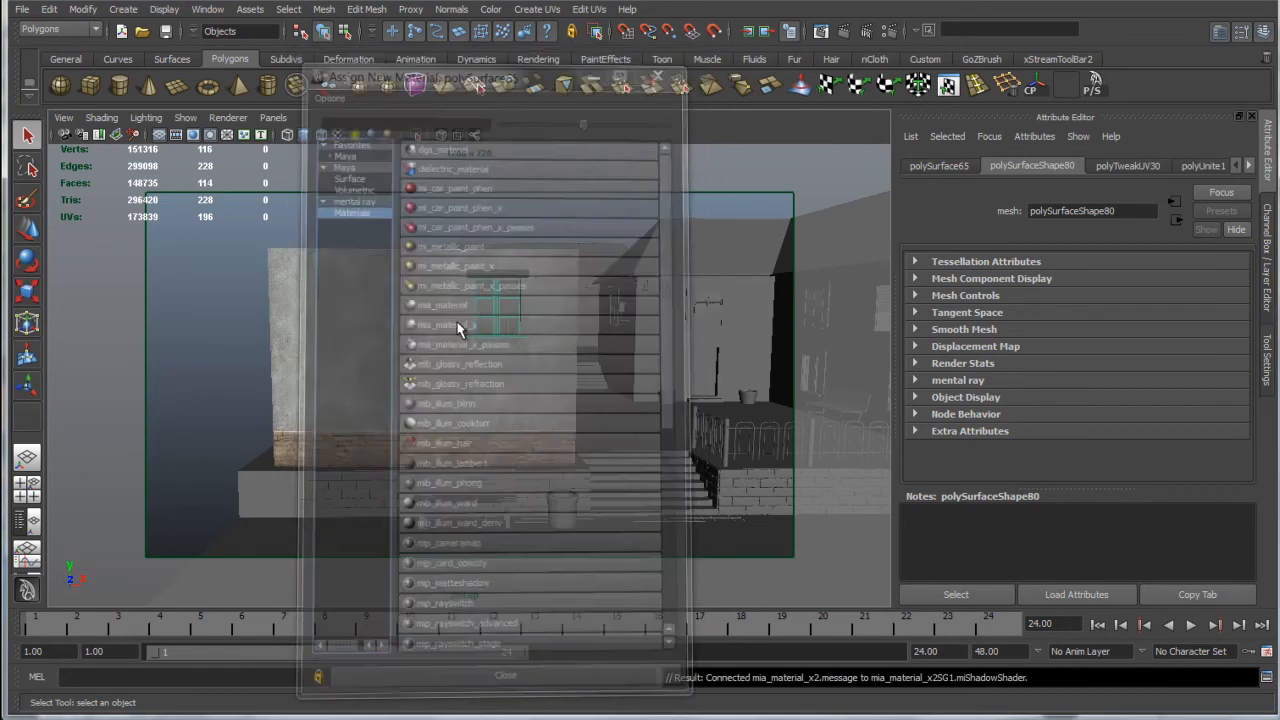
# Rename the window's new material as left_fg_house_windows_material.
pyautogui.moveTo(1124, 212); pyautogui.dragTo(967, 221)
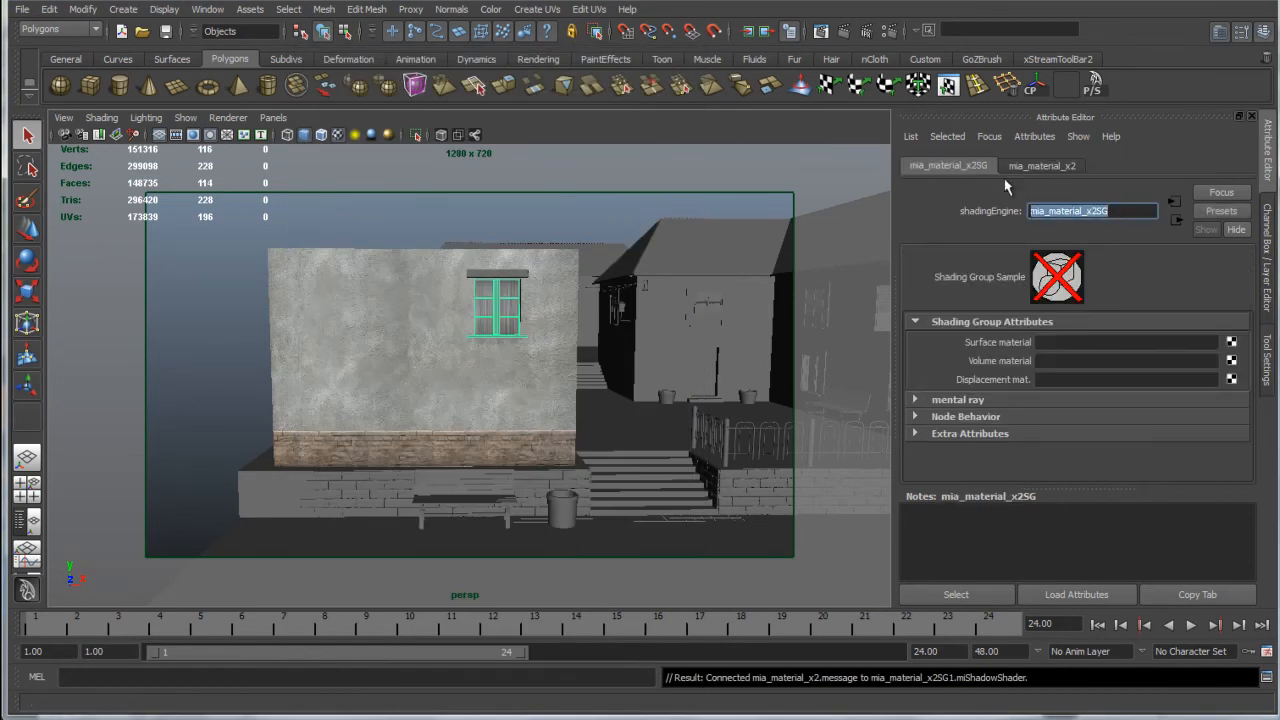
pyautogui.click(1030, 165)
pyautogui.moveTo(1130, 211); pyautogui.dragTo(859, 210)
pyautogui.write('left')
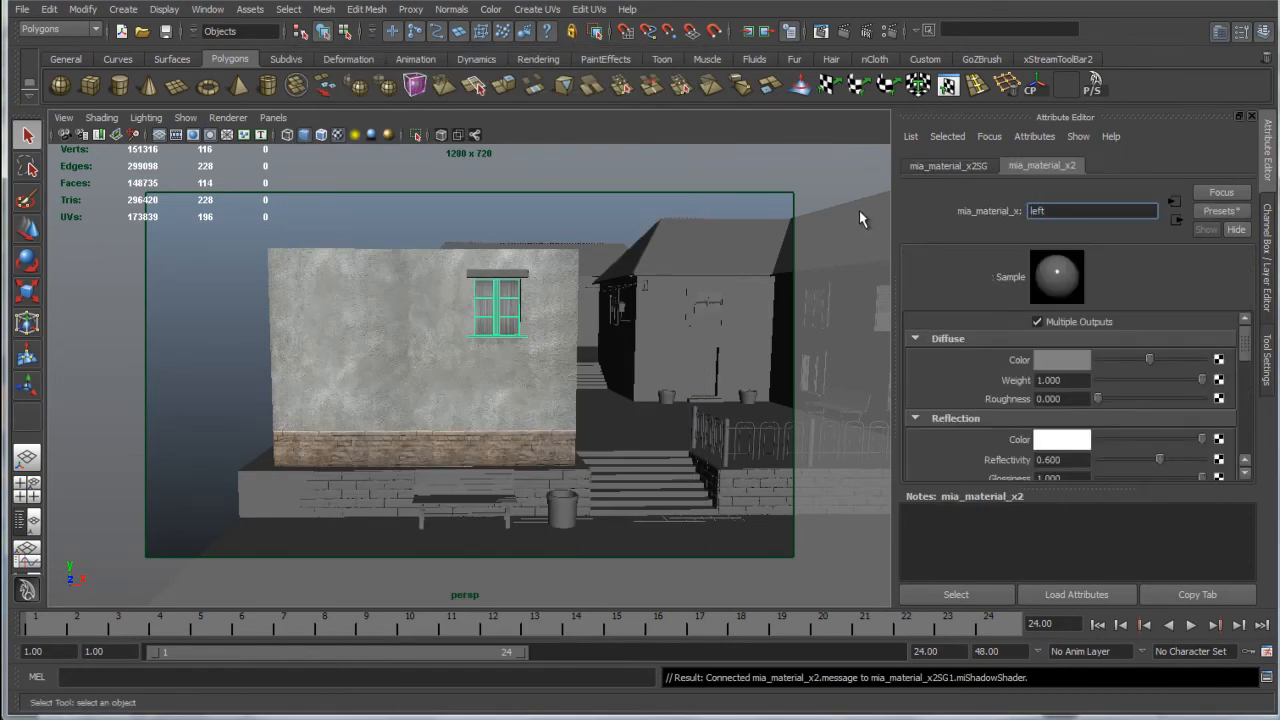
pyautogui.write('_fg_')
pyautogui.write('house_windows_material')
pyautogui.press('Return')
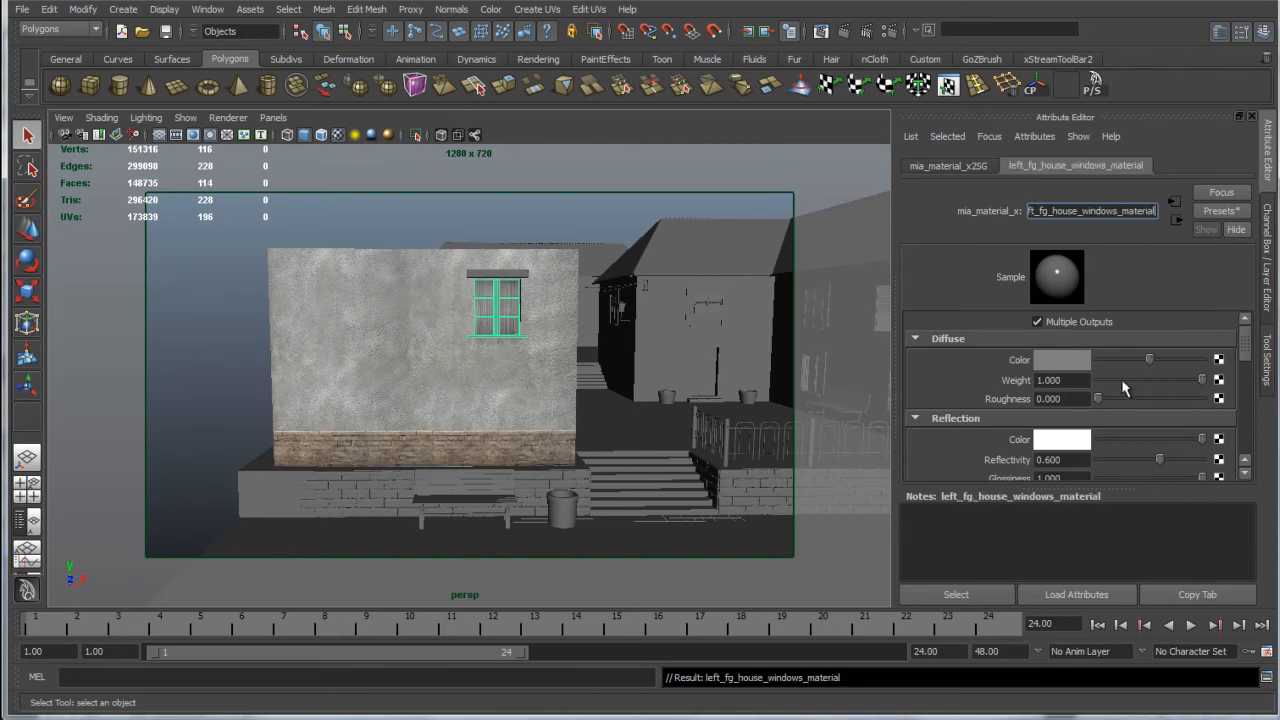
# Connect a File texture to the diffuse color of left_fg_house_windows_material and set its Filter Type to Off.
pyautogui.click(1218, 359)
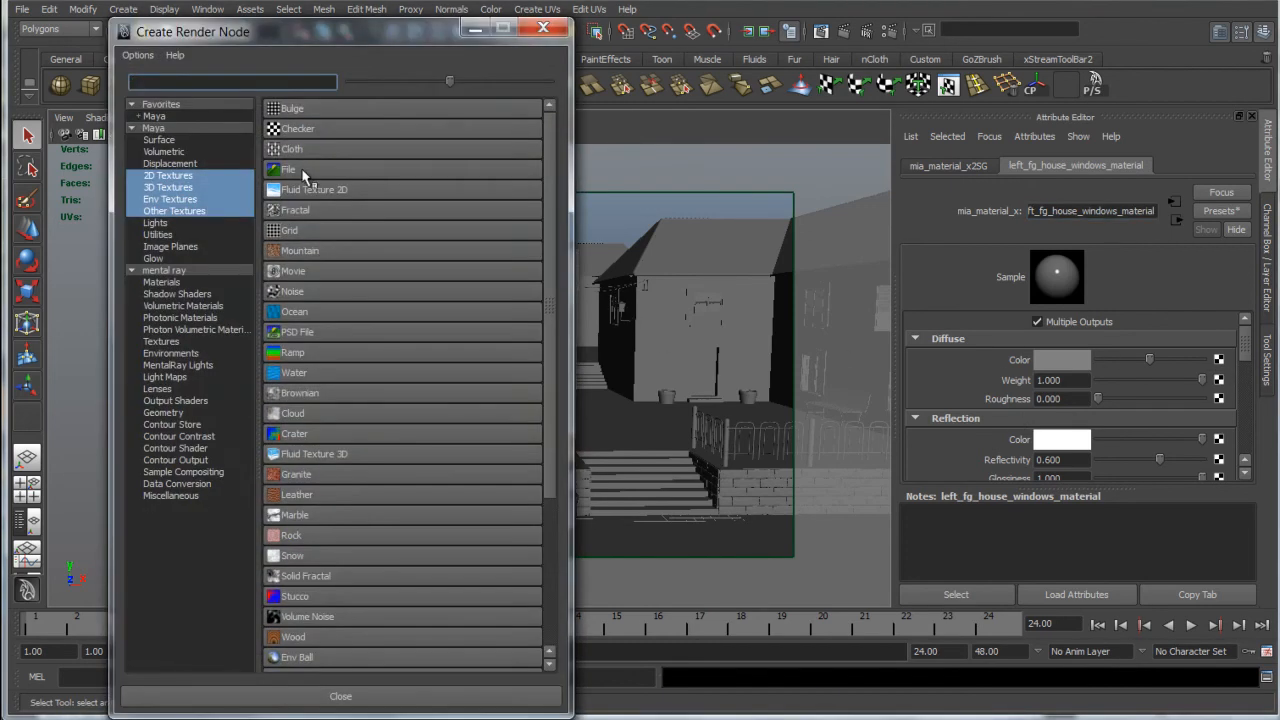
pyautogui.click(430, 171)
pyautogui.click(1065, 341)
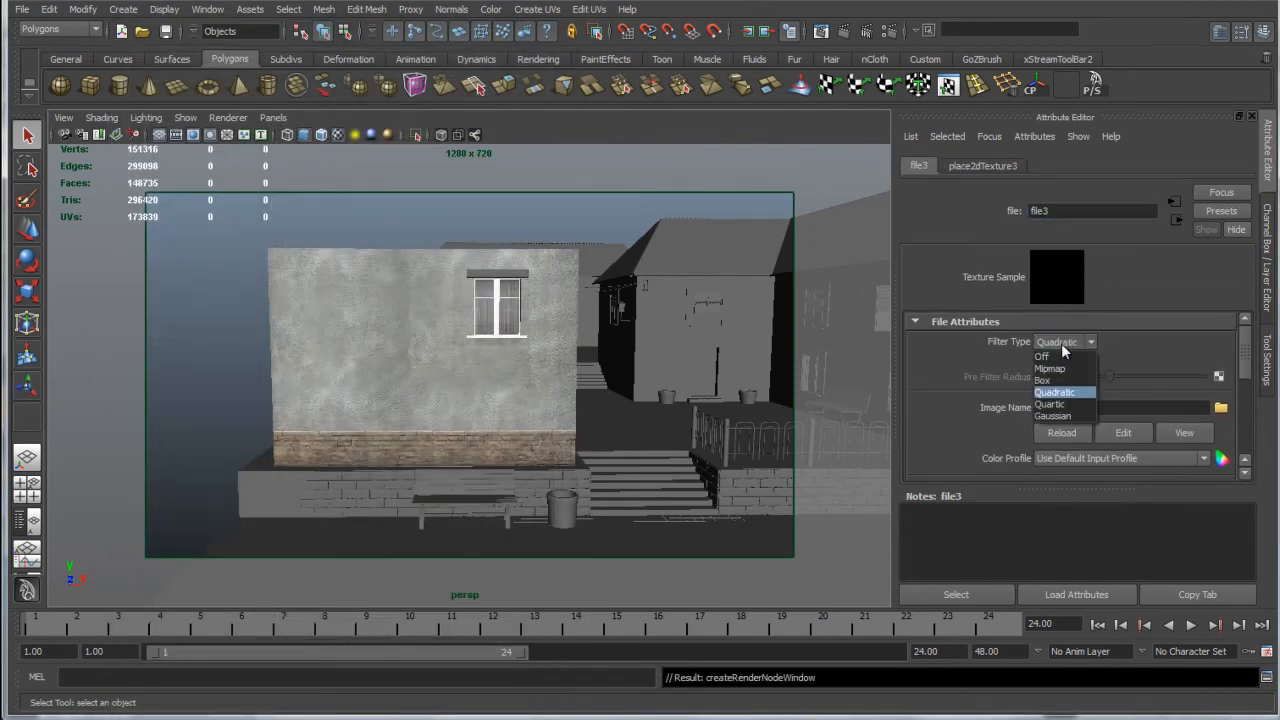
pyautogui.click(1055, 357)
# Load left_fg_house_window.tga from the desktop's textures folder as the File texture's image.
pyautogui.click(1220, 408)
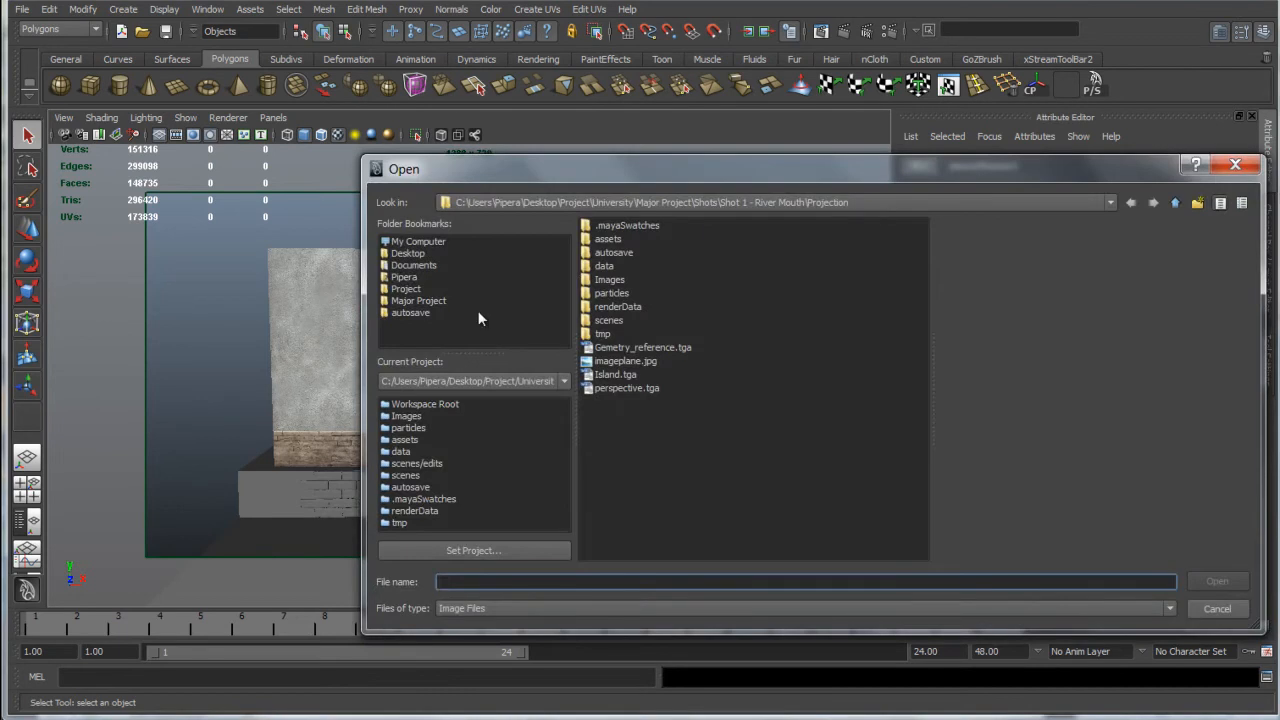
pyautogui.click(408, 254)
pyautogui.doubleClick(615, 252)
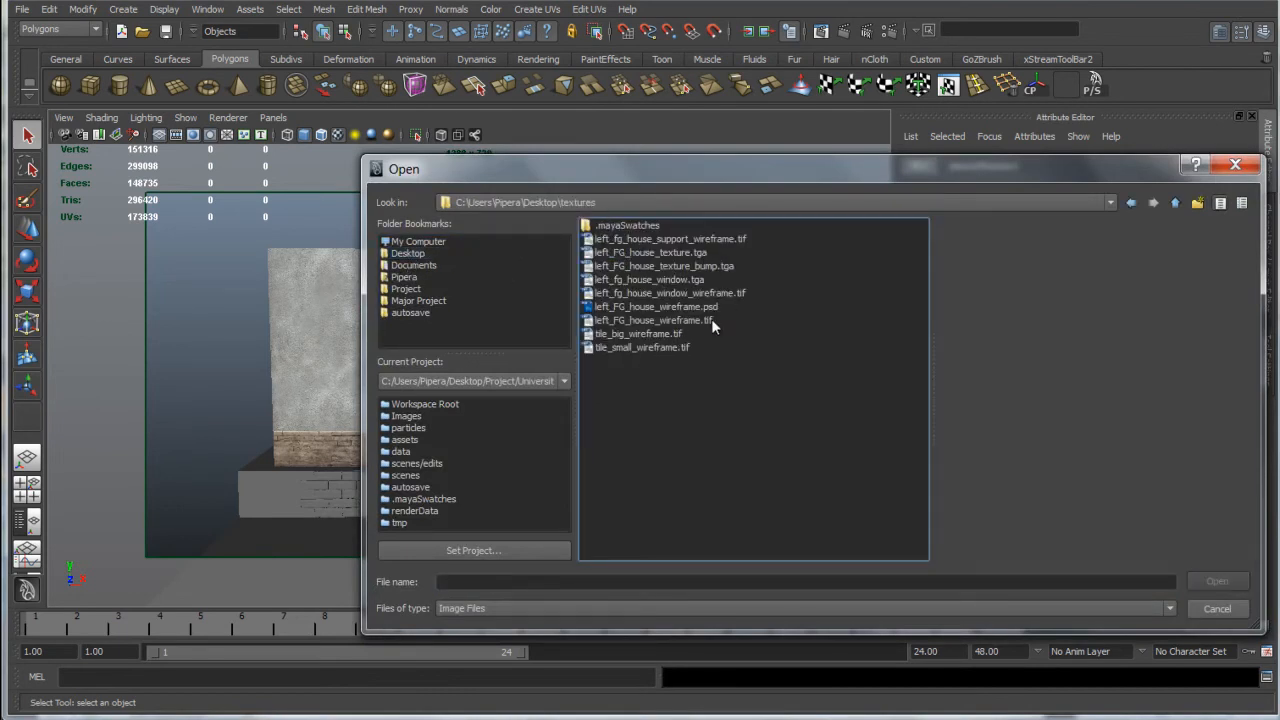
pyautogui.click(693, 292)
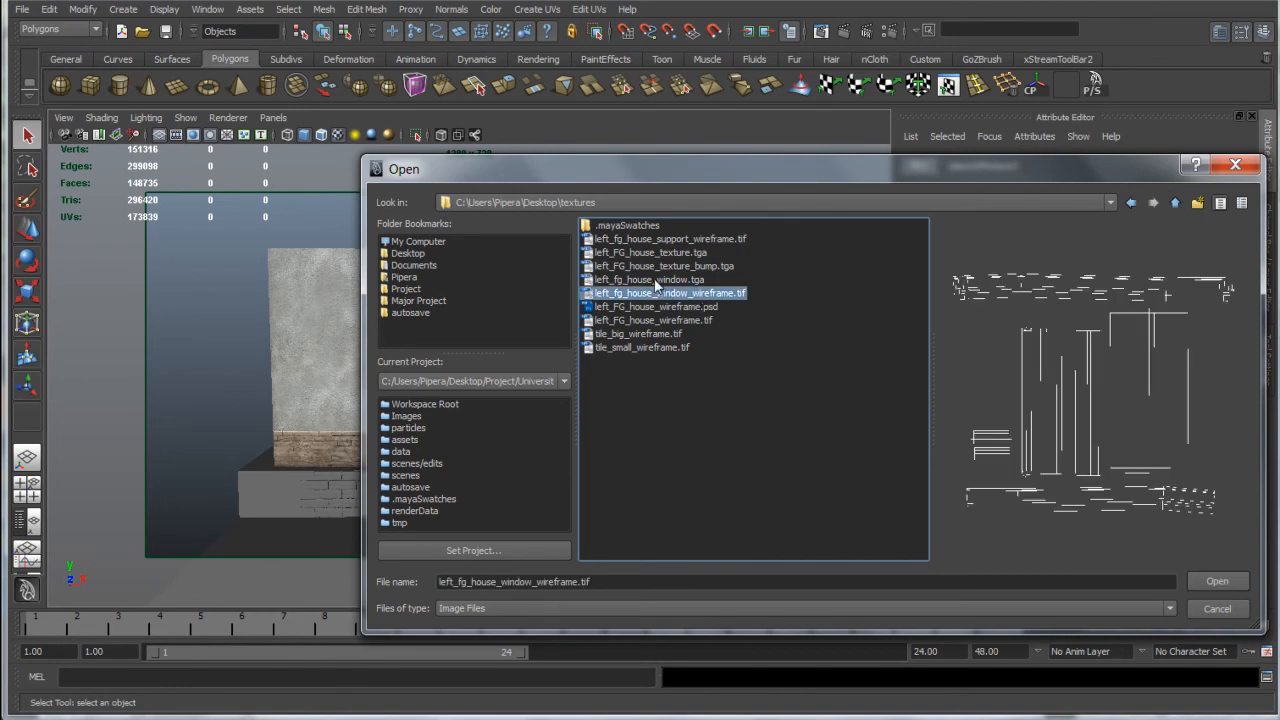
pyautogui.doubleClick(653, 277)
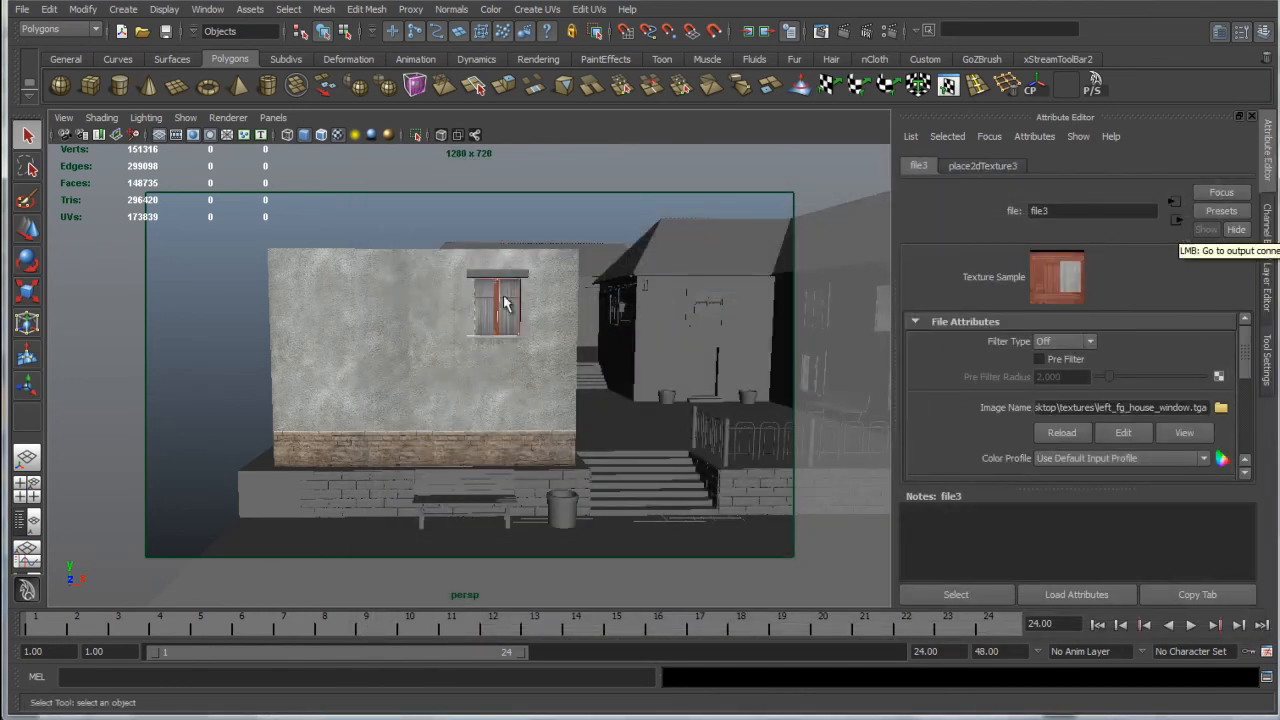
# Switch to Photoshop, hide the UV wireframe Layer 0, and overwrite left_fg_house_window.tga without alpha channels at 32 bits/pixel.
pyautogui.click(455, 718)
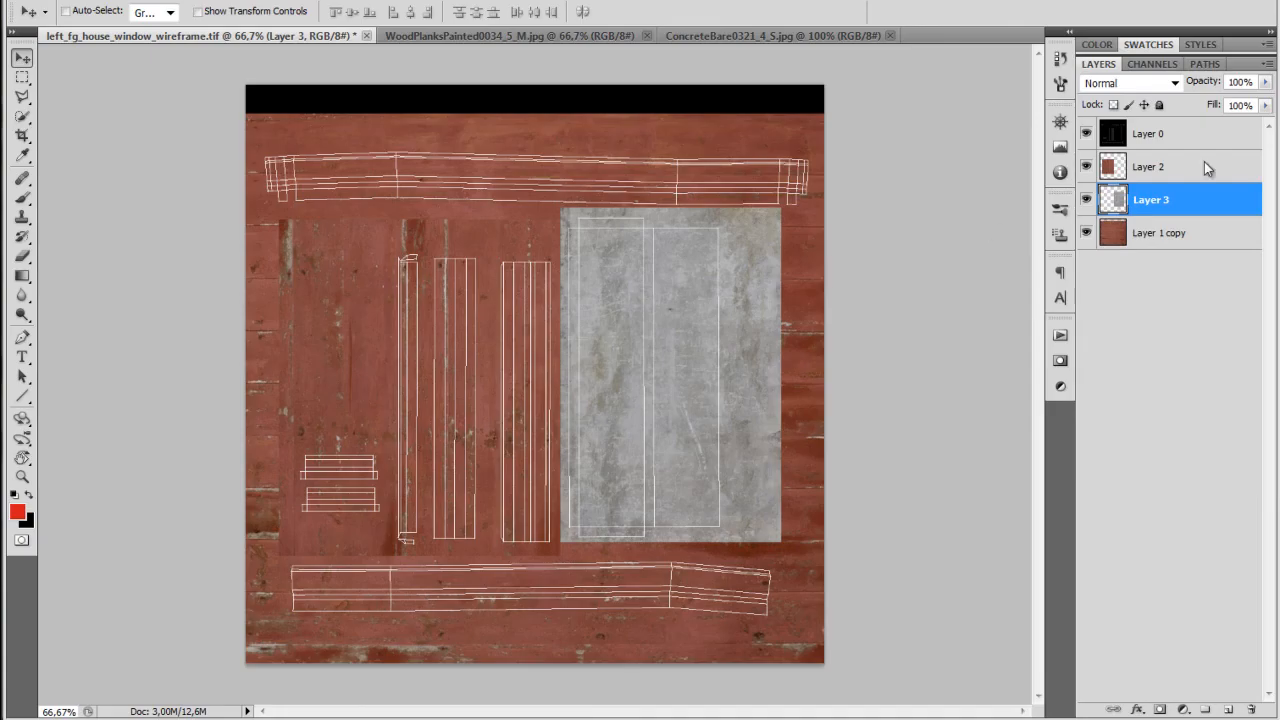
pyautogui.click(1086, 134)
pyautogui.hotkey('ctrl', 'shift', 's')
pyautogui.click(528, 496)
pyautogui.doubleClick(845, 140)
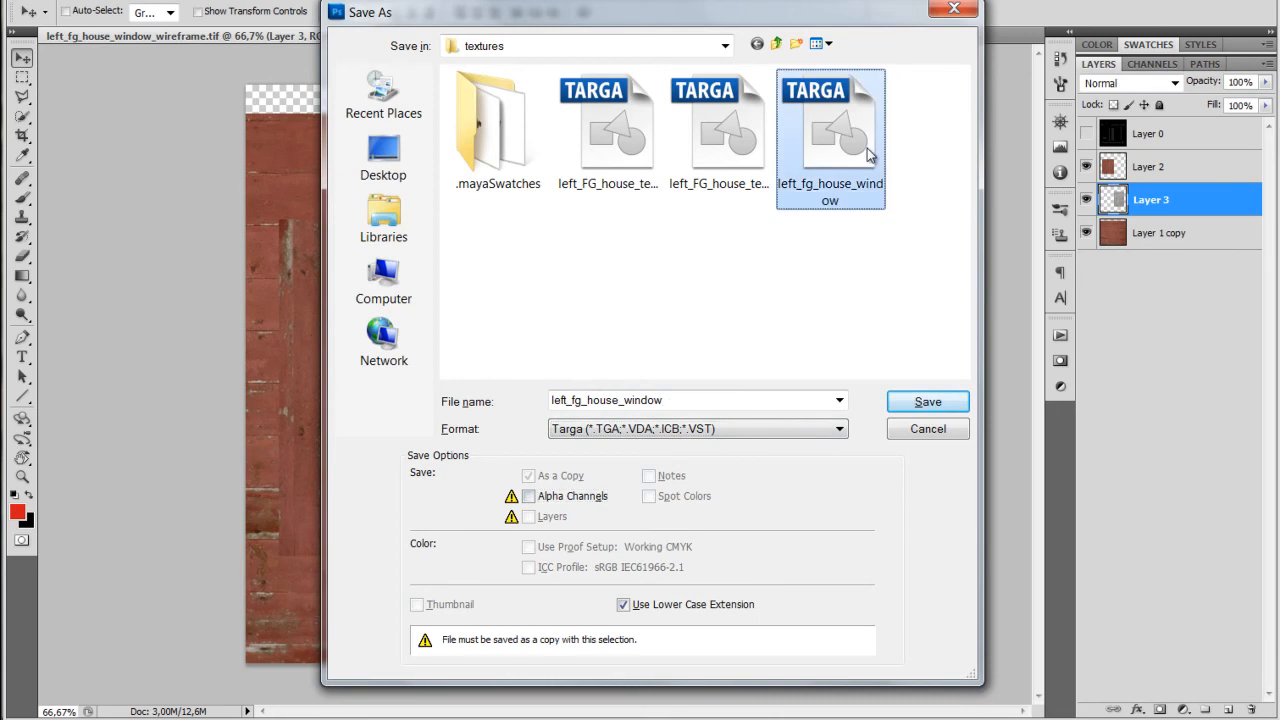
pyautogui.press('Return')
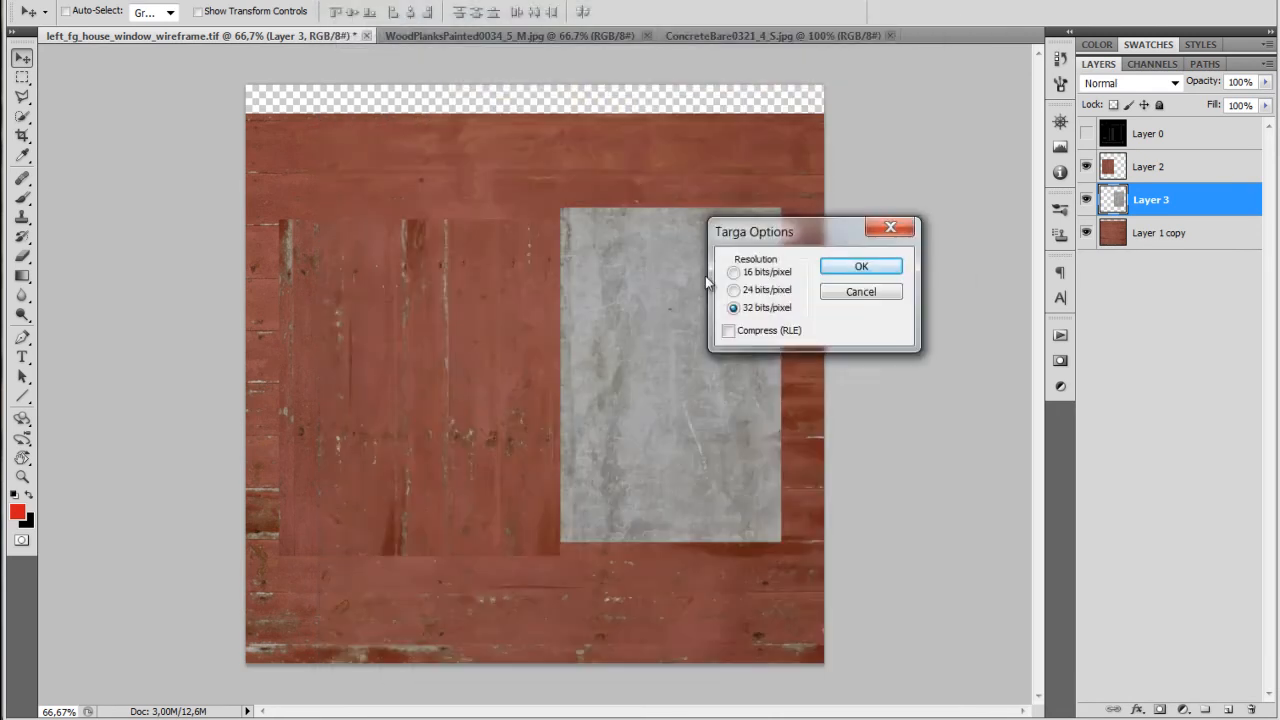
pyautogui.click(858, 268)
# Switch to Maya and reload the window's color texture image.
pyautogui.moveTo(389, 718)
pyautogui.click(510, 708)
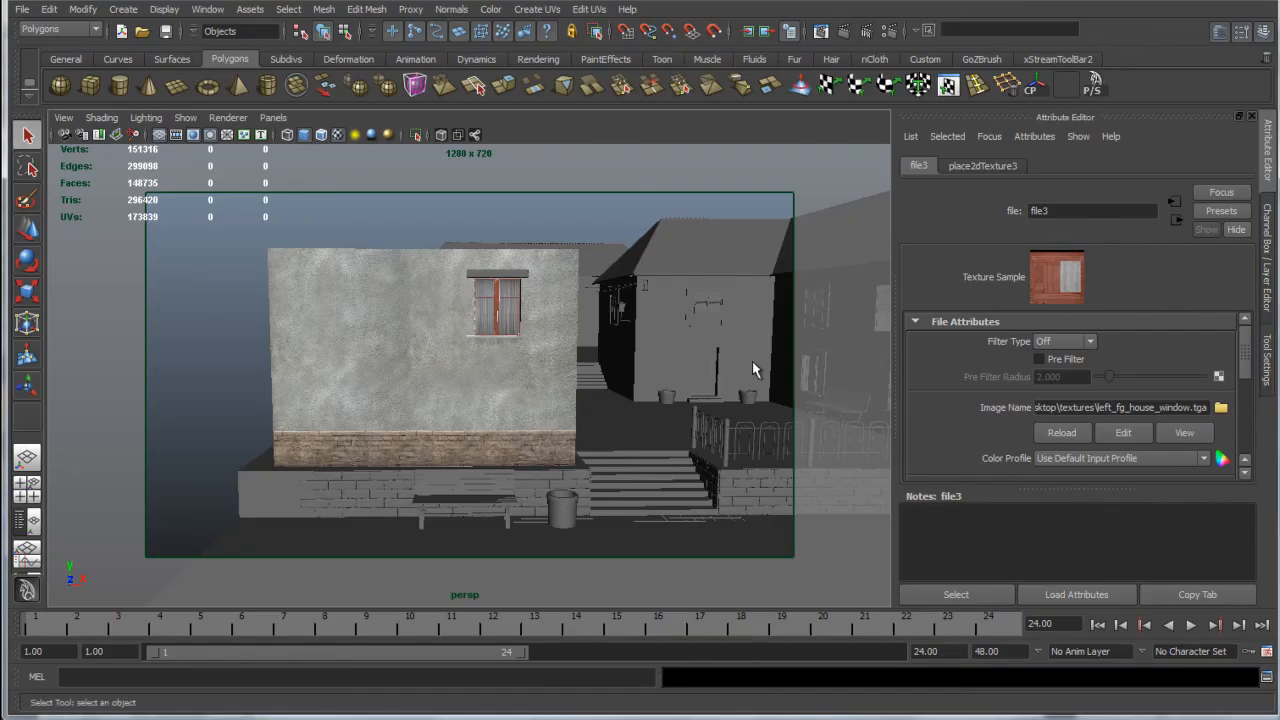
pyautogui.click(1051, 428)
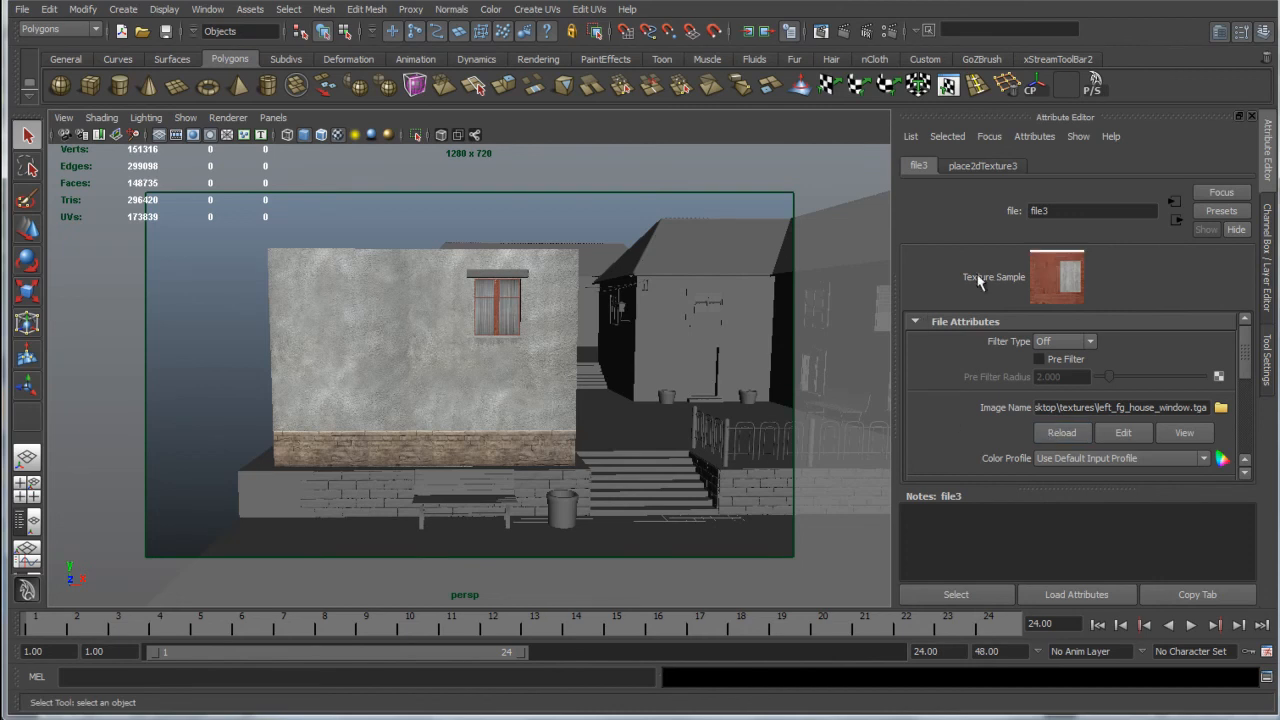
# Set the window material's reflectivity to 0.211 and reflection glossiness to 0.261, and render the scene.
pyautogui.click(1176, 219)
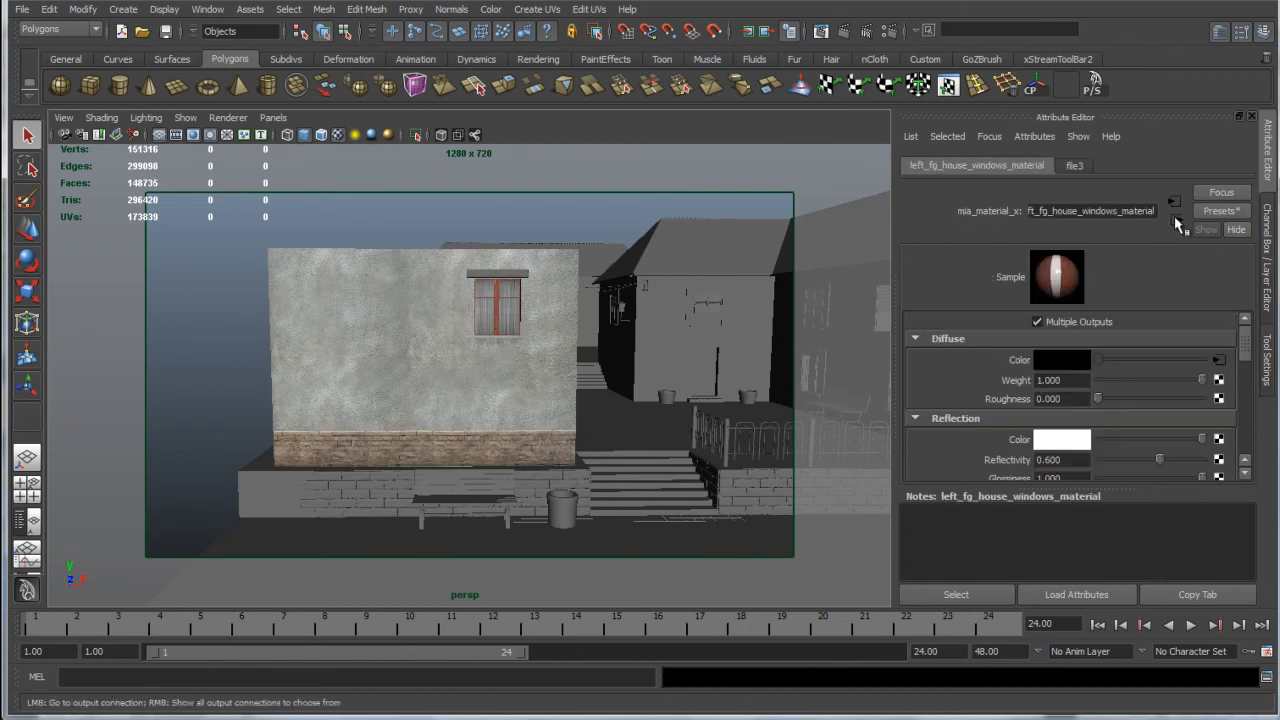
pyautogui.scroll(-5, 1186, 390)
pyautogui.scroll(5, 1090, 362)
pyautogui.moveTo(1086, 488); pyautogui.dragTo(1102, 578)
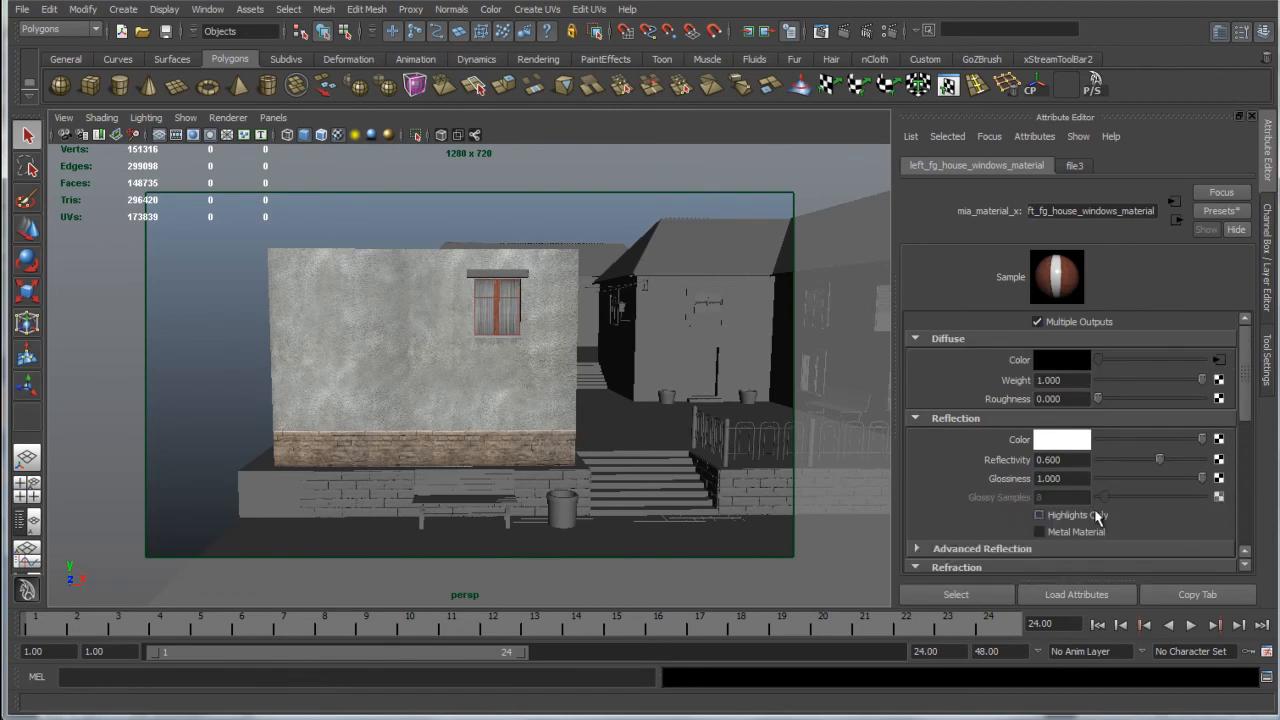
pyautogui.moveTo(1161, 459); pyautogui.dragTo(1117, 459)
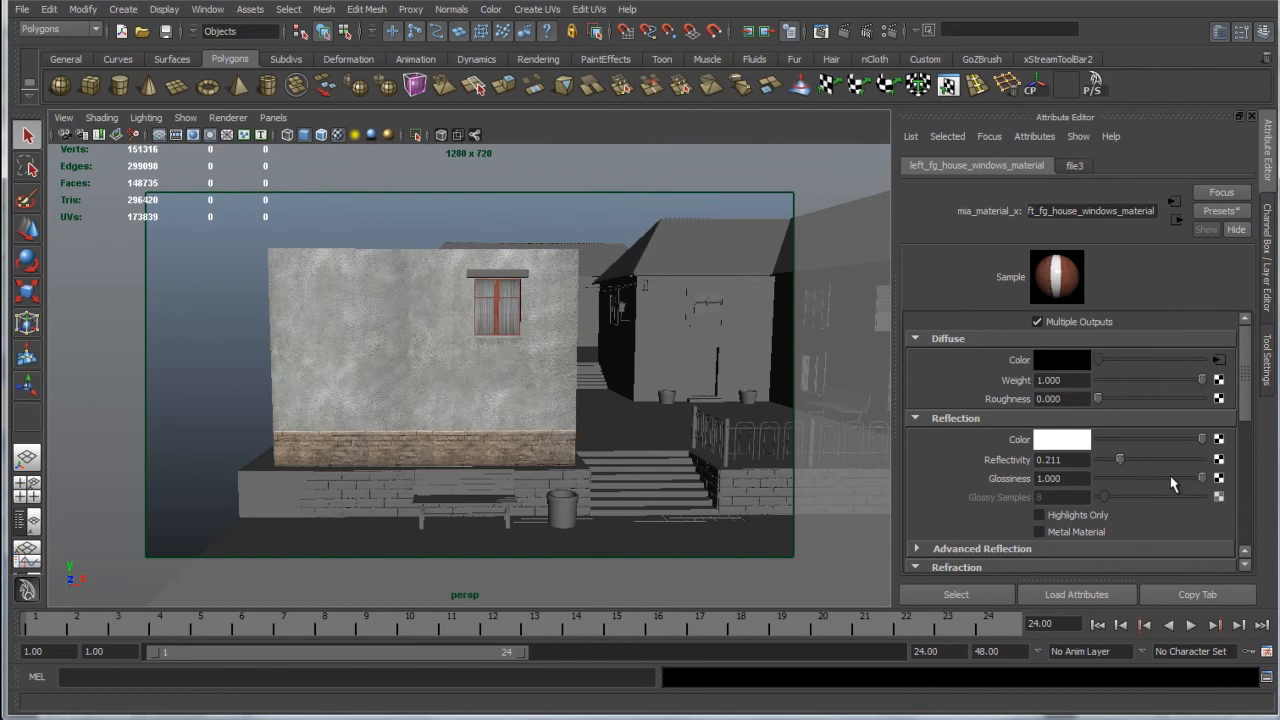
pyautogui.moveTo(1202, 478); pyautogui.dragTo(1117, 482)
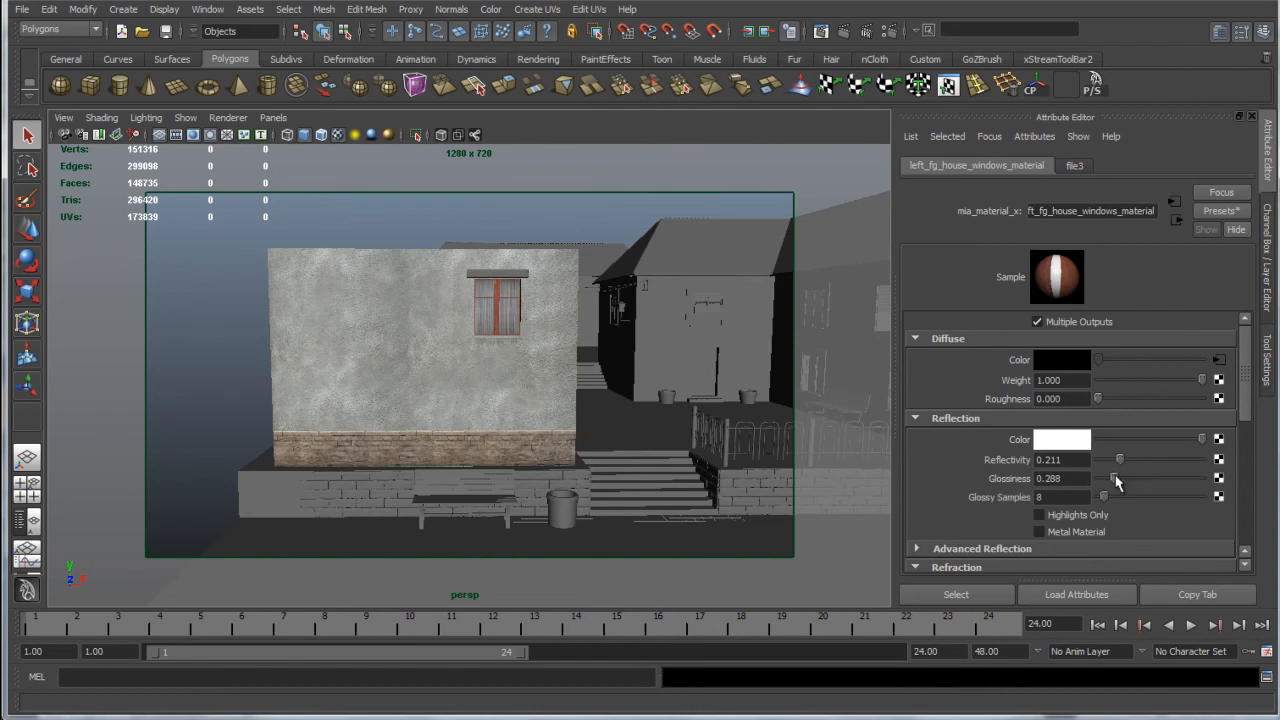
pyautogui.click(820, 32)
pyautogui.click(174, 80)
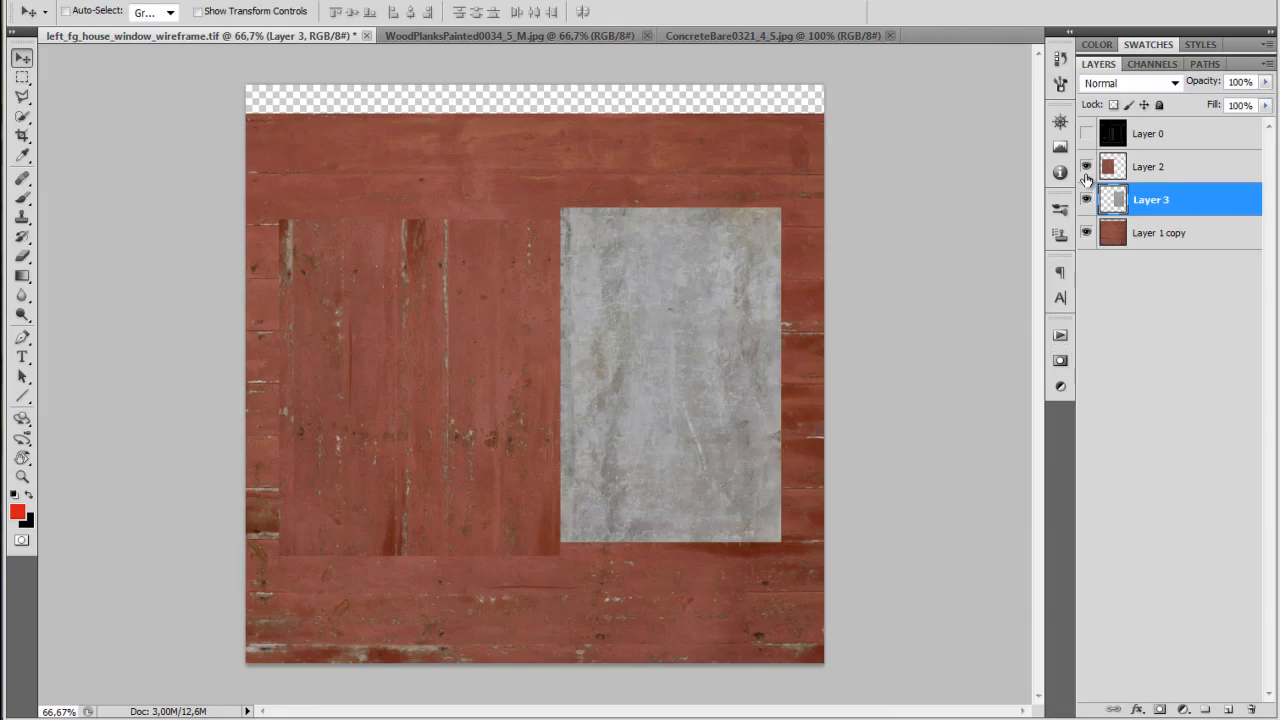
# In Photoshop, group Layer 2, Layer 3 and Layer 1 copy, and duplicate the group.
pyautogui.click(1136, 170)
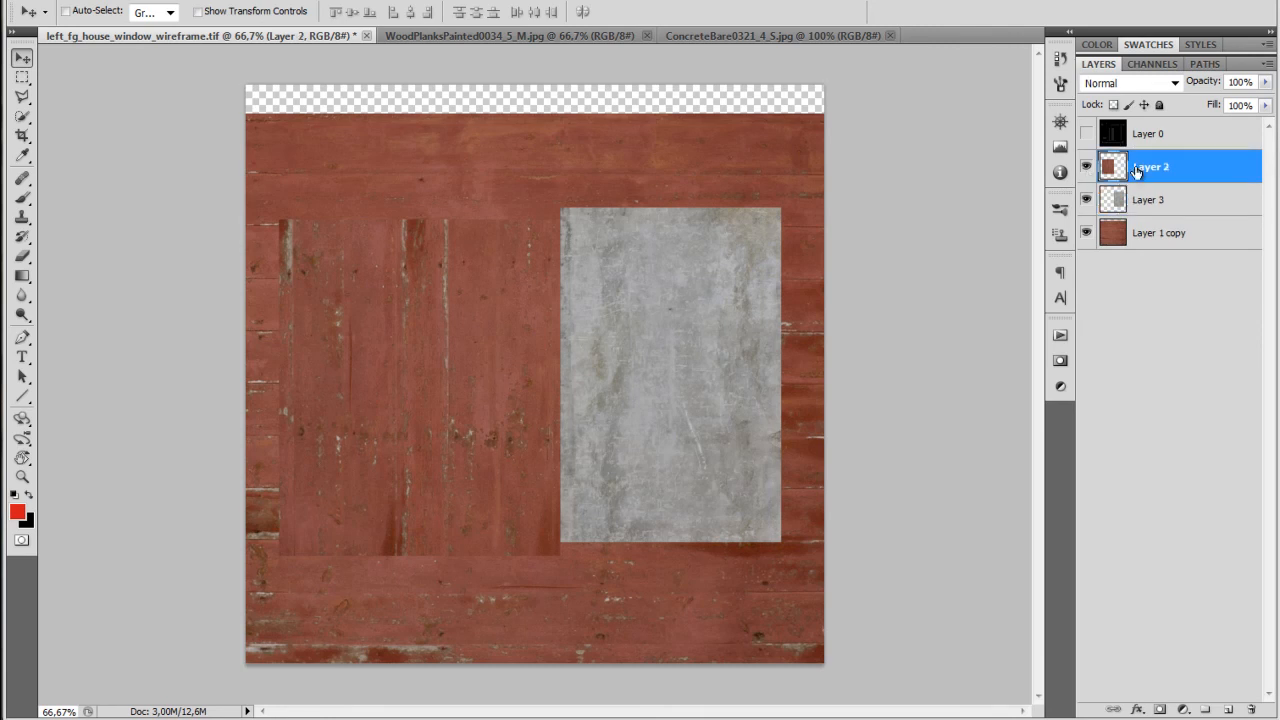
pyautogui.keyDown('shift'); pyautogui.click(1160, 245); pyautogui.keyUp('shift')
pyautogui.hotkey('ctrl', 'g')
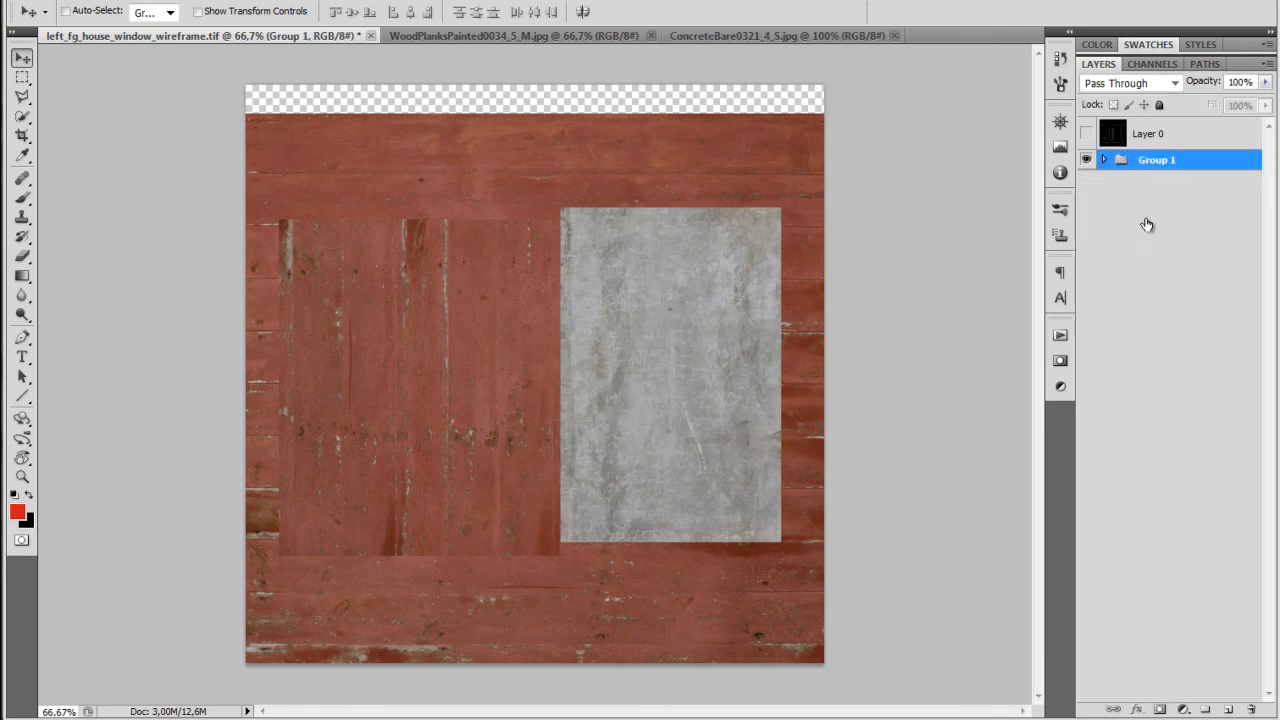
pyautogui.rightClick(1134, 170)
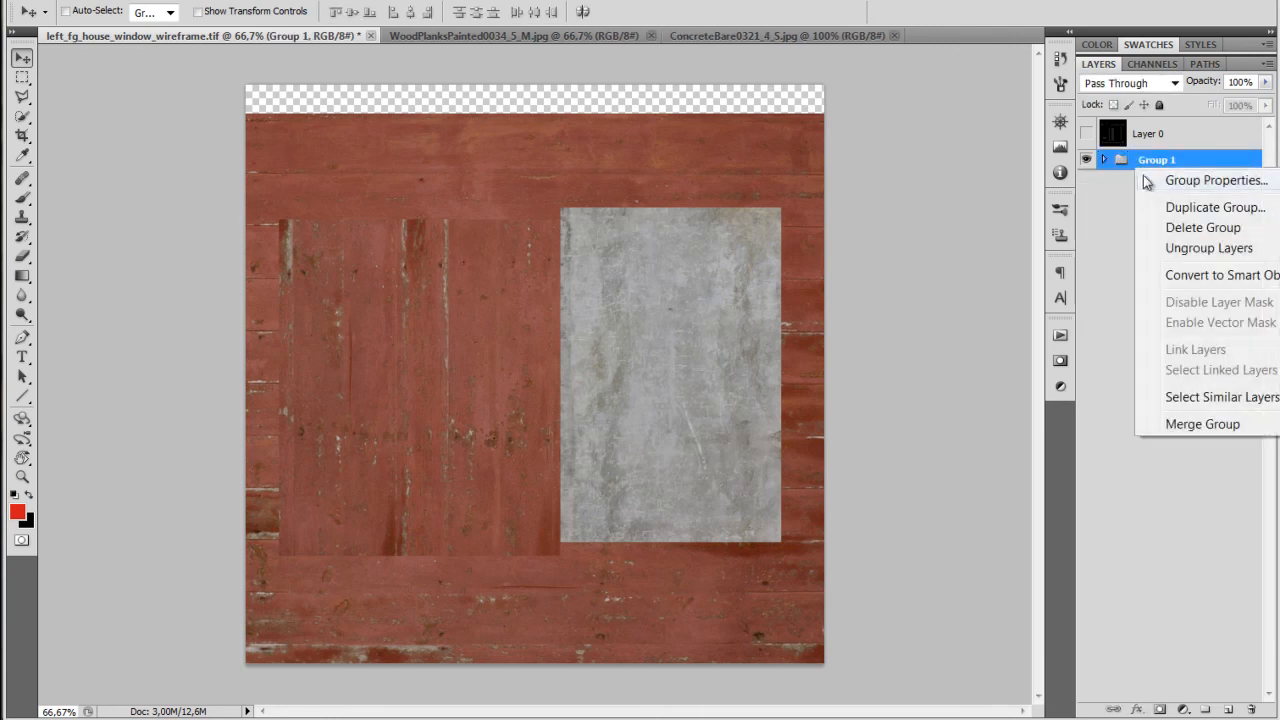
pyautogui.click(1200, 207)
pyautogui.press('Return')
# Desaturate Layer 2, Layer 3 and Layer 1 copy inside the Group 1 copy.
pyautogui.click(1102, 160)
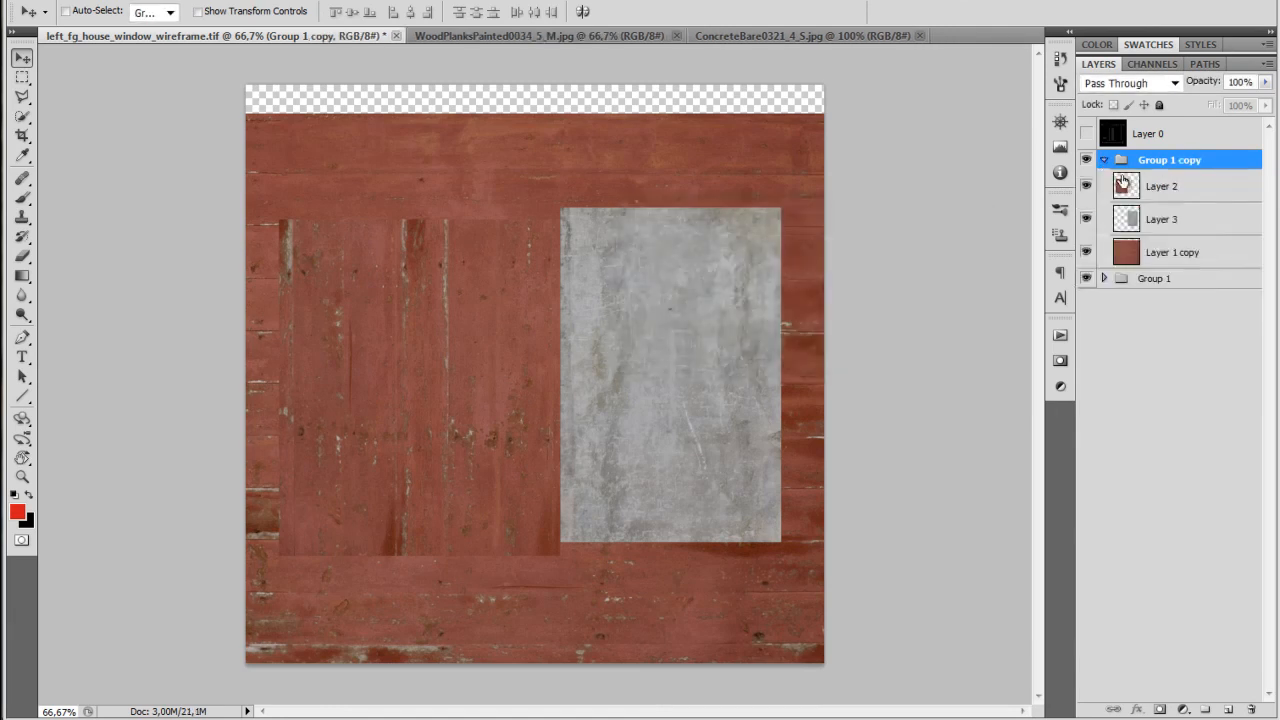
pyautogui.click(1145, 188)
pyautogui.hotkey('ctrl', 'shift', 'u')
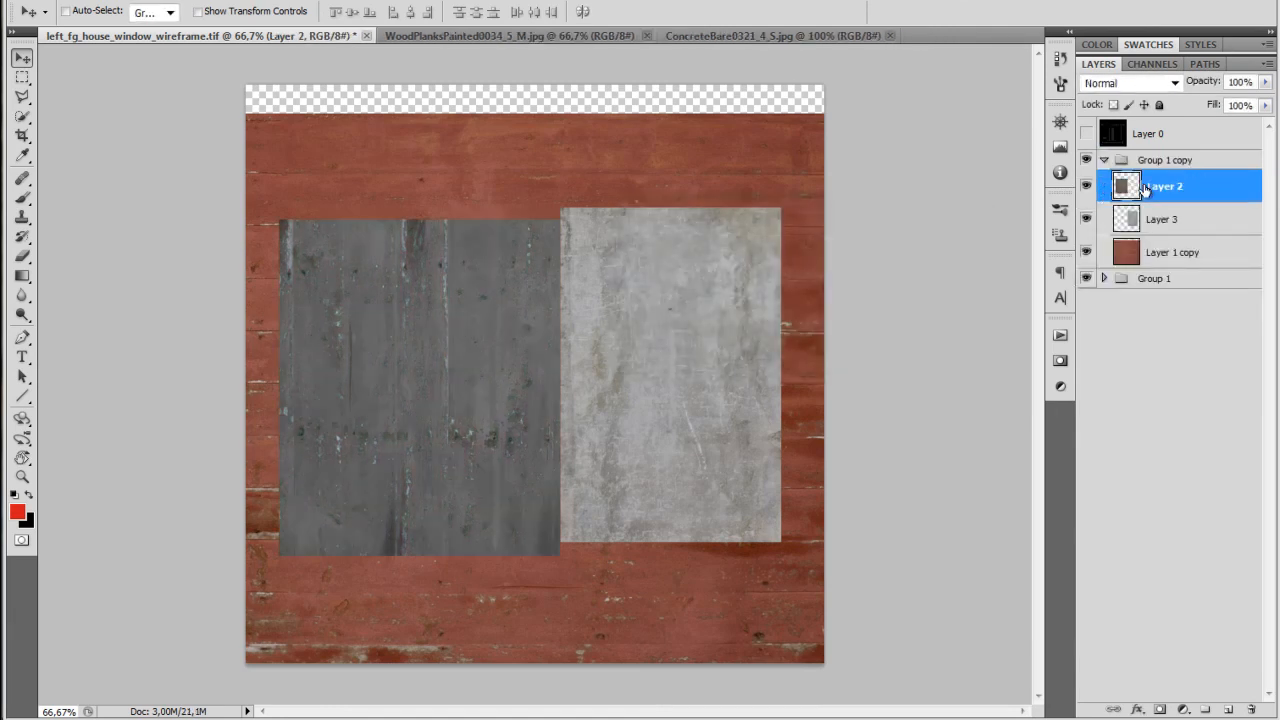
pyautogui.click(1163, 220)
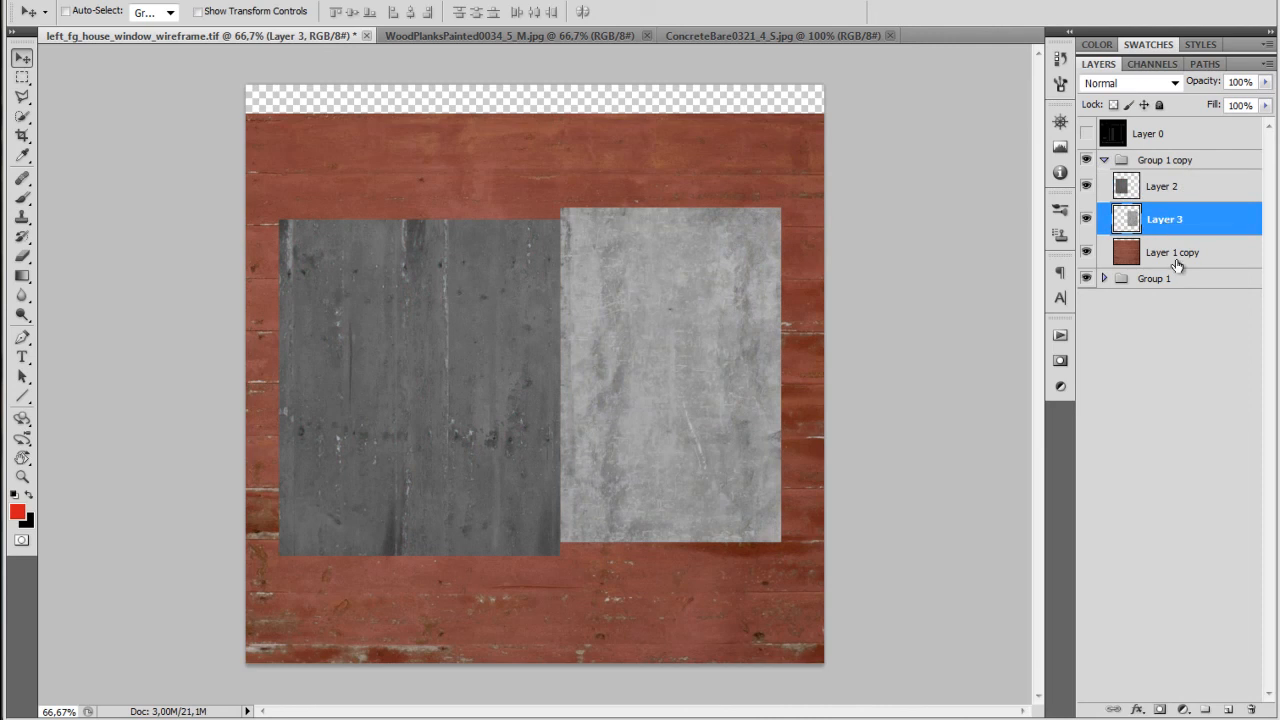
pyautogui.click(1195, 254)
pyautogui.hotkey('ctrl', 'shift', 'u')
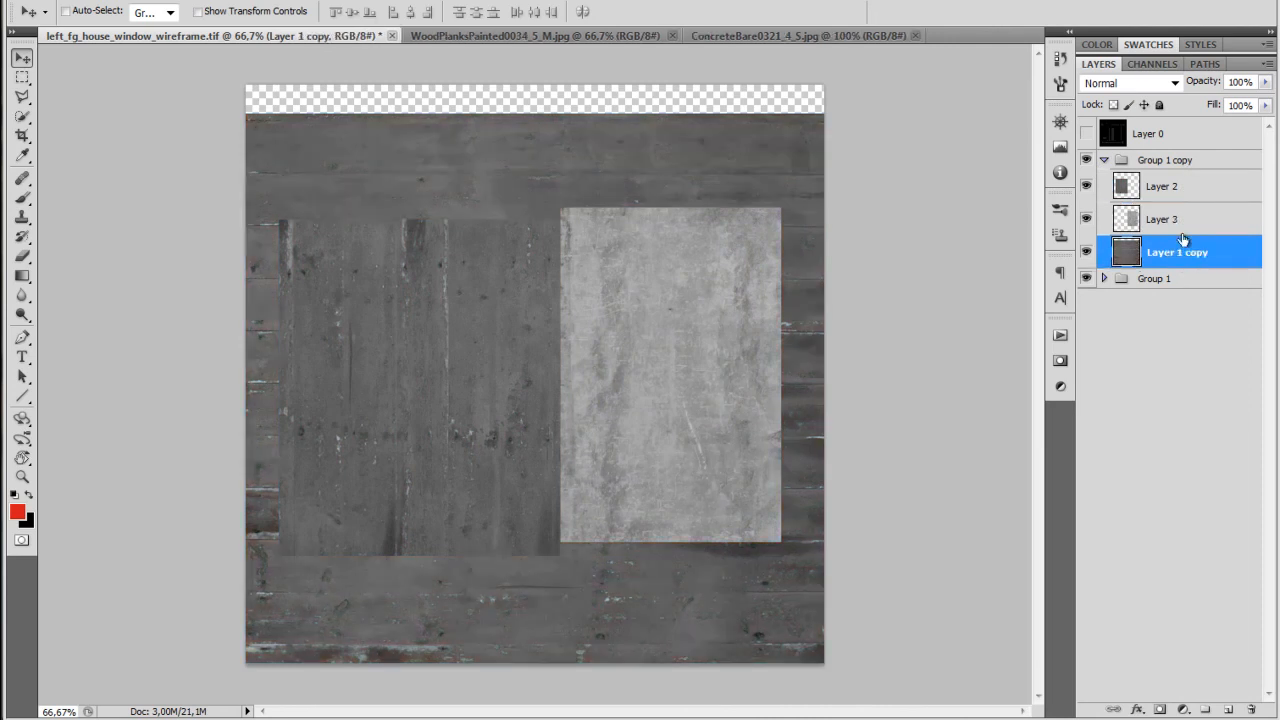
# Save the grayscale texture as a Targa copy named left_fg_house_window_bump, without alpha channels.
pyautogui.click(1104, 161)
pyautogui.hotkey('ctrl', 'shift', 's')
pyautogui.press('Tab')
pyautogui.press('t')
pyautogui.click(577, 490)
pyautogui.doubleClick(713, 400)
pyautogui.moveTo(668, 400); pyautogui.dragTo(748, 402)
pyautogui.write('bump')
pyautogui.press('Return')
pyautogui.press('Return')
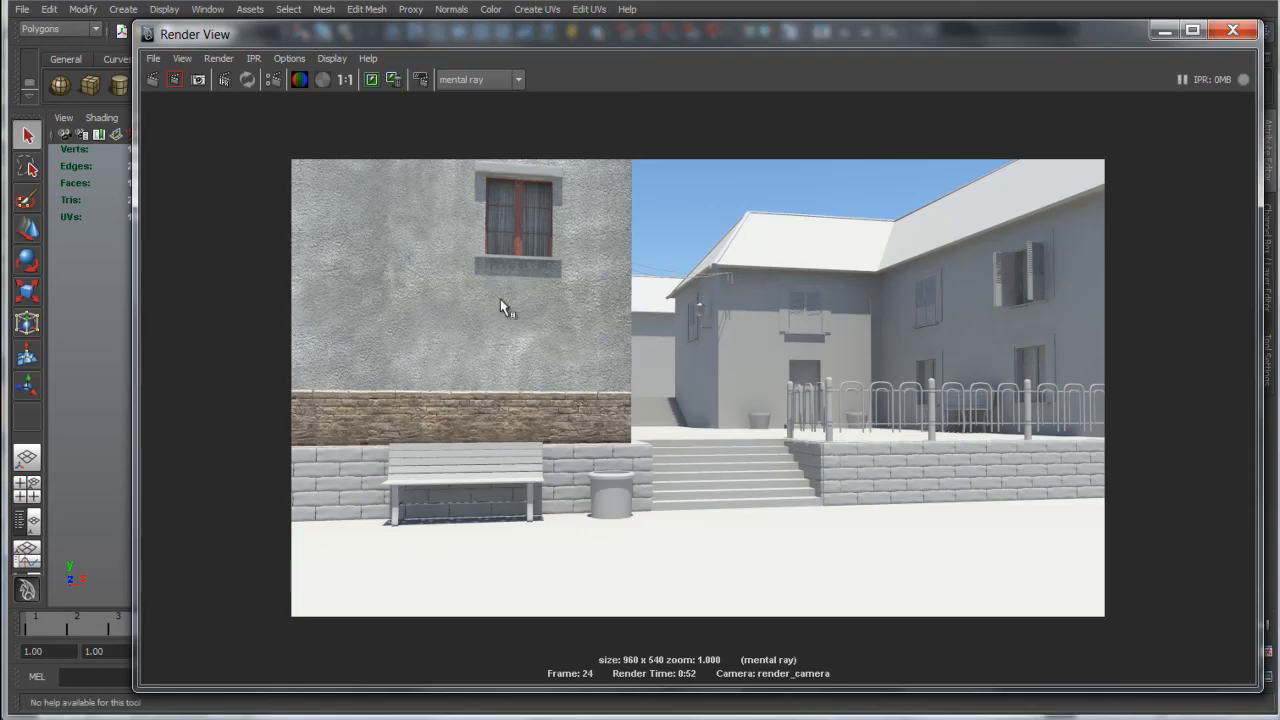
# Back in Maya, close the render and connect a File texture to the window material's Overall Bump as a normal texture.
pyautogui.click(1233, 30)
pyautogui.scroll(-10, 1167, 447)
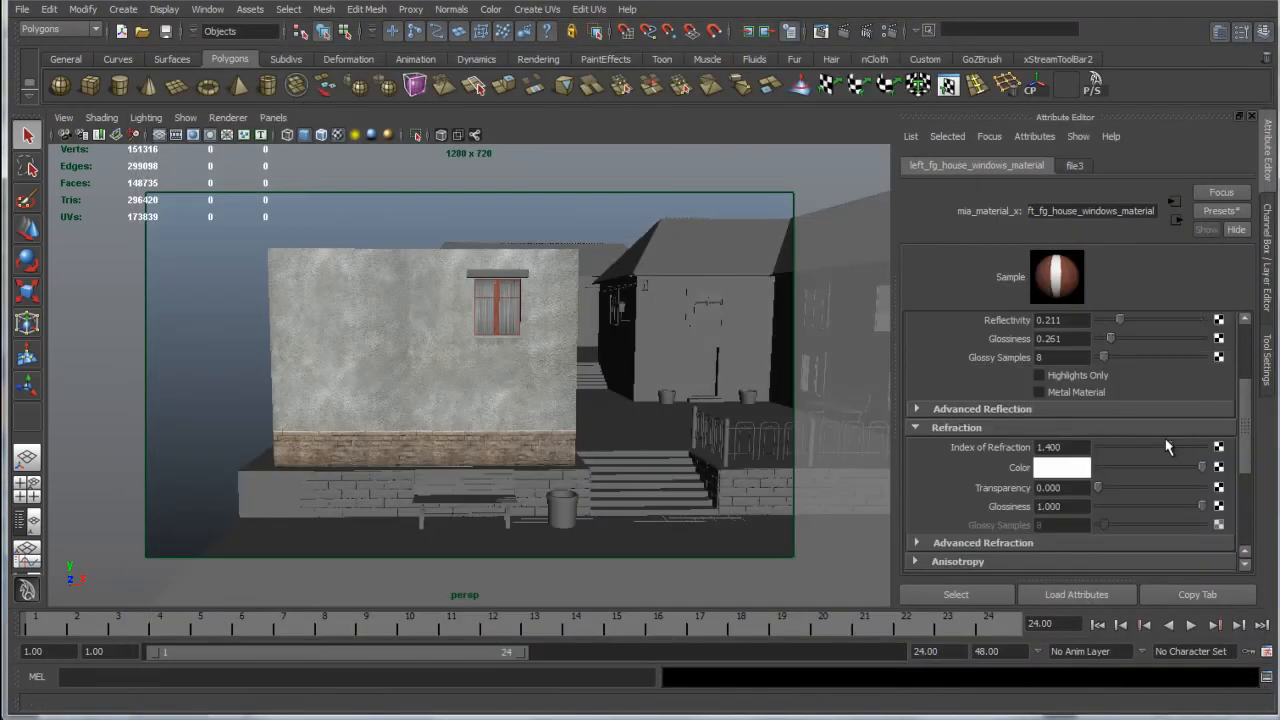
pyautogui.click(1000, 477)
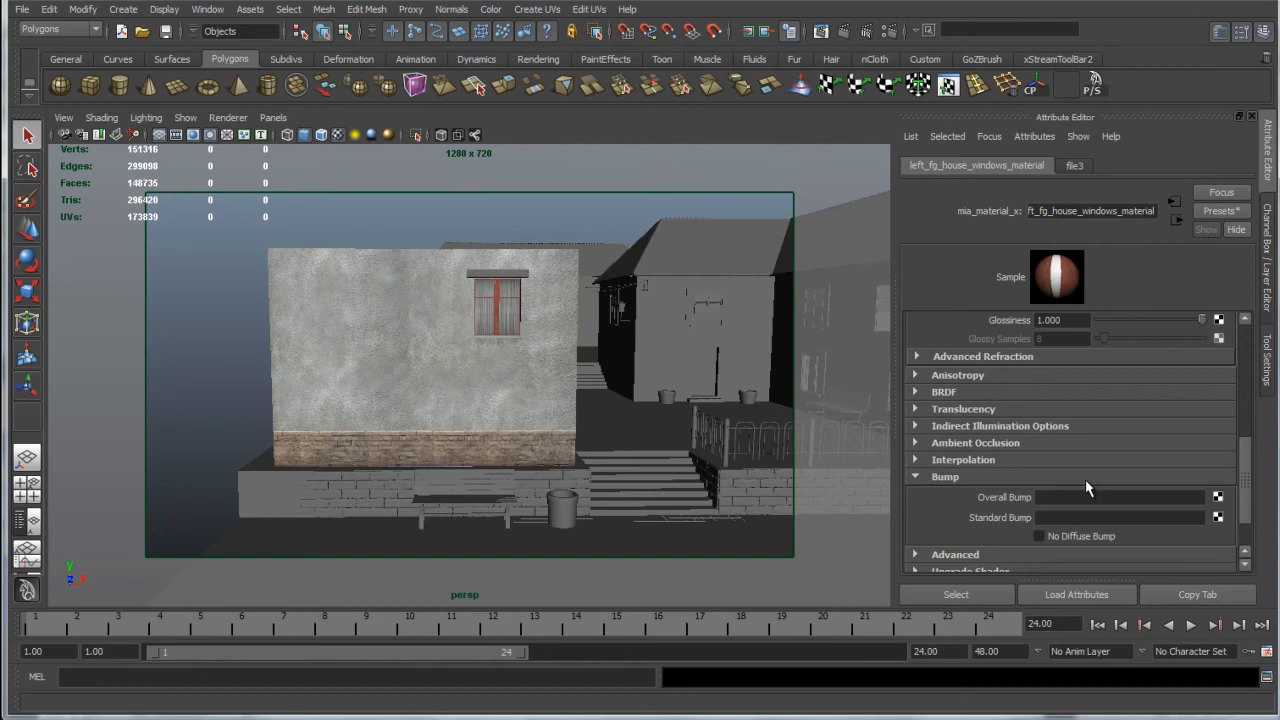
pyautogui.click(1218, 497)
pyautogui.rightClick(349, 172)
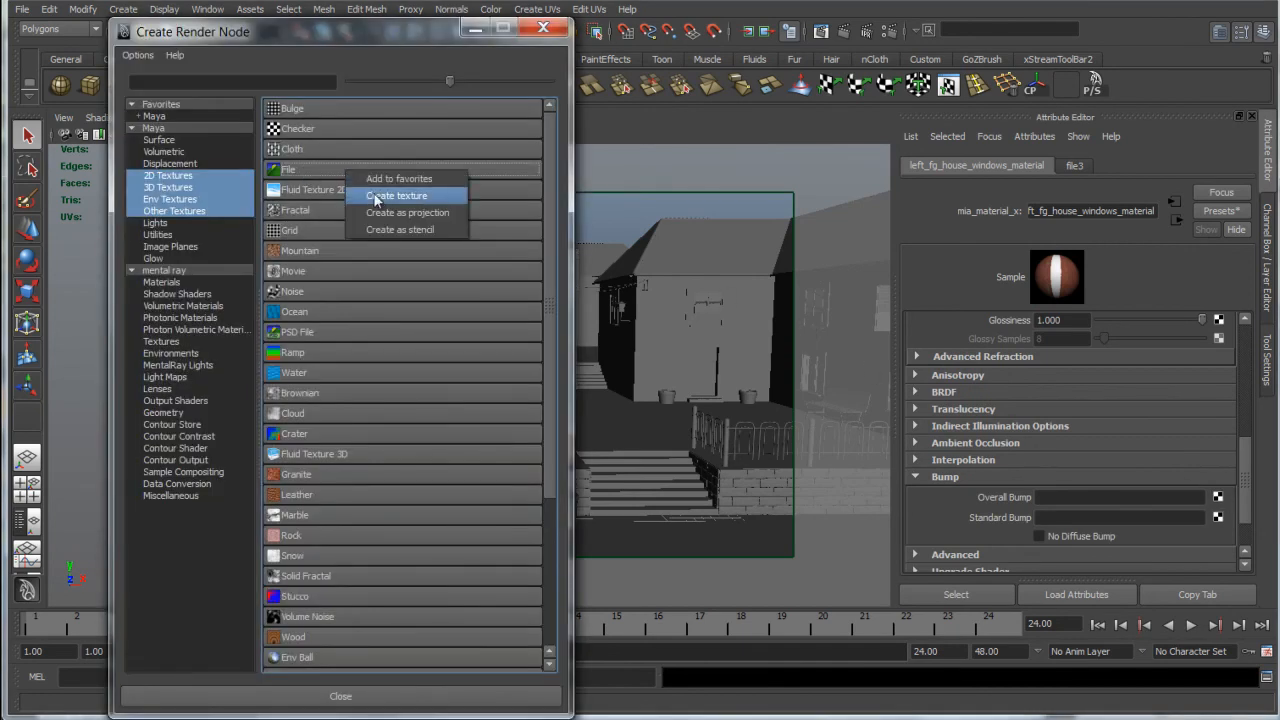
pyautogui.click(385, 191)
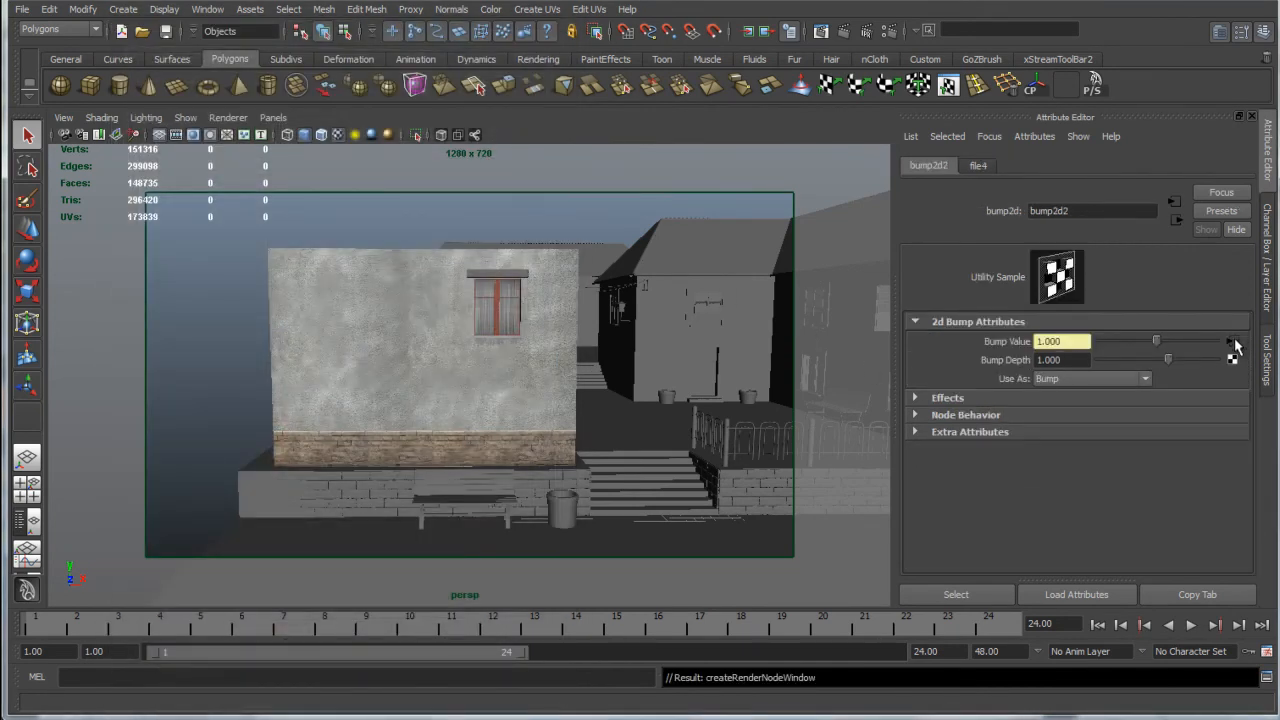
# Set the bump File texture's Filter Type to Off, load left_fg_house_window_bump.tga, and return to the window material.
pyautogui.click(1232, 341)
pyautogui.click(1072, 342)
pyautogui.click(1050, 357)
pyautogui.click(1220, 407)
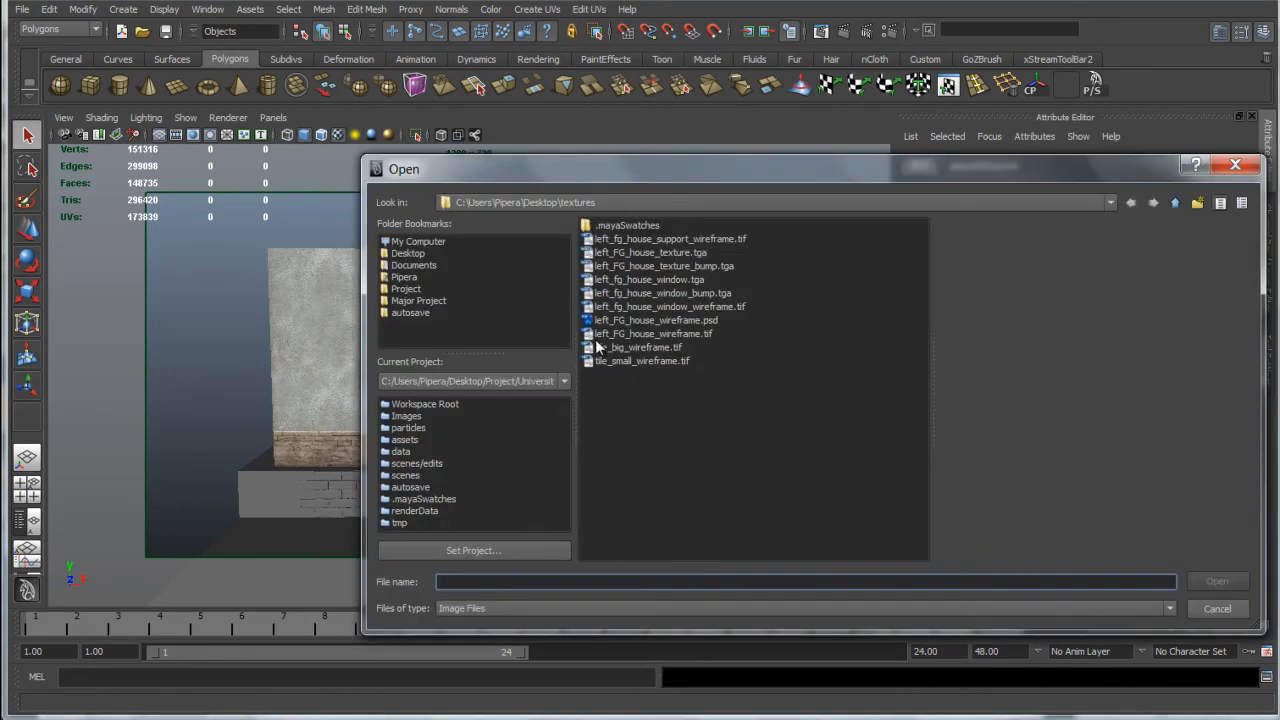
pyautogui.doubleClick(692, 292)
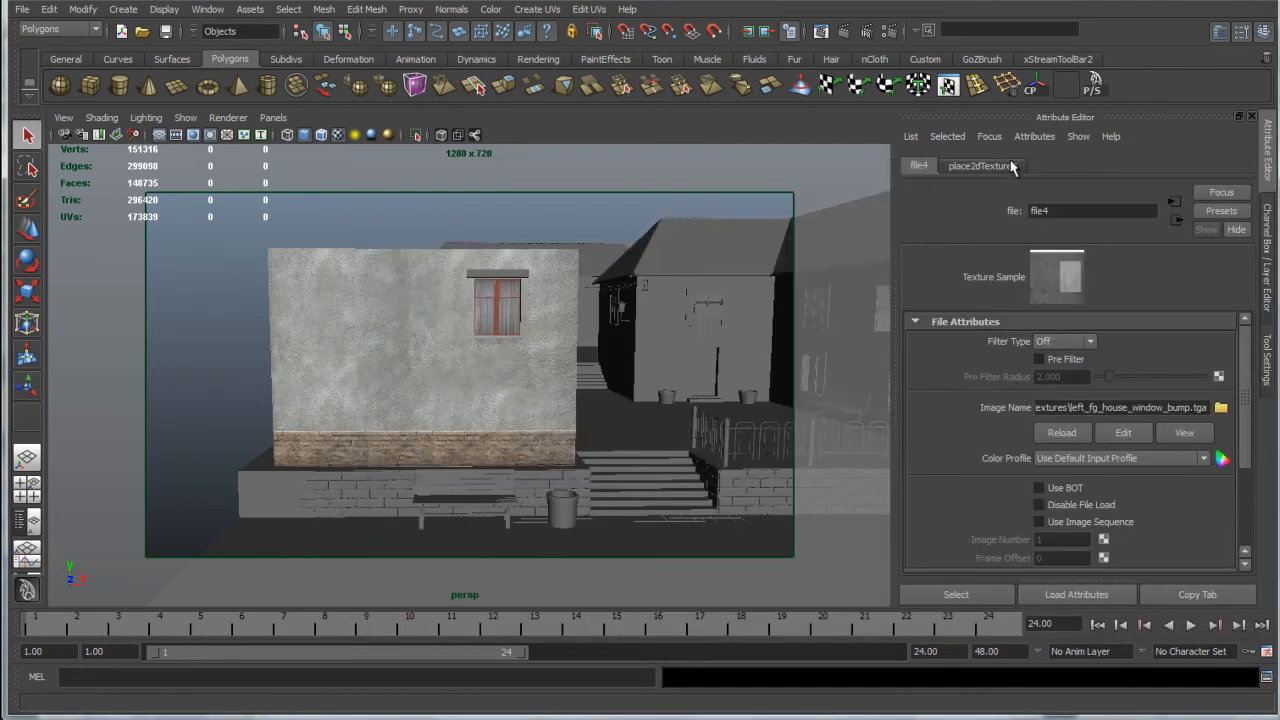
pyautogui.click(1176, 218)
pyautogui.click(1178, 220)
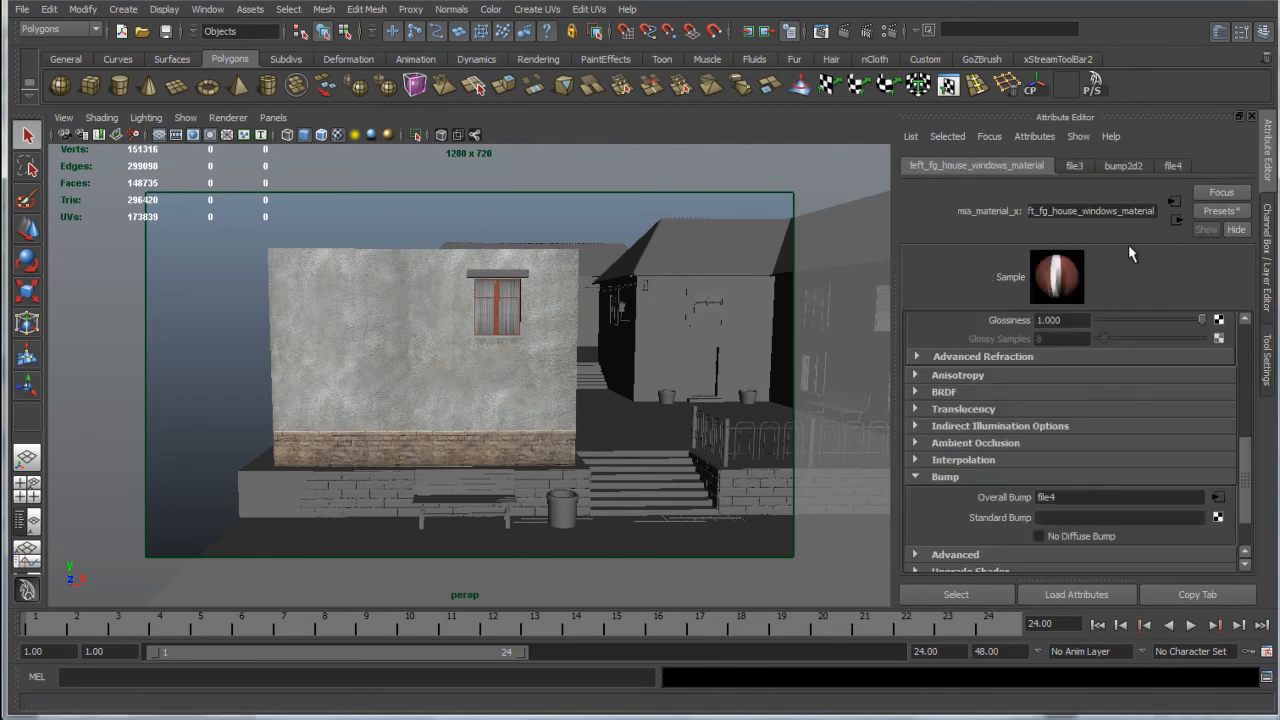
# Render only the region around the window to check its bump, and close the render.
pyautogui.click(790, 33)
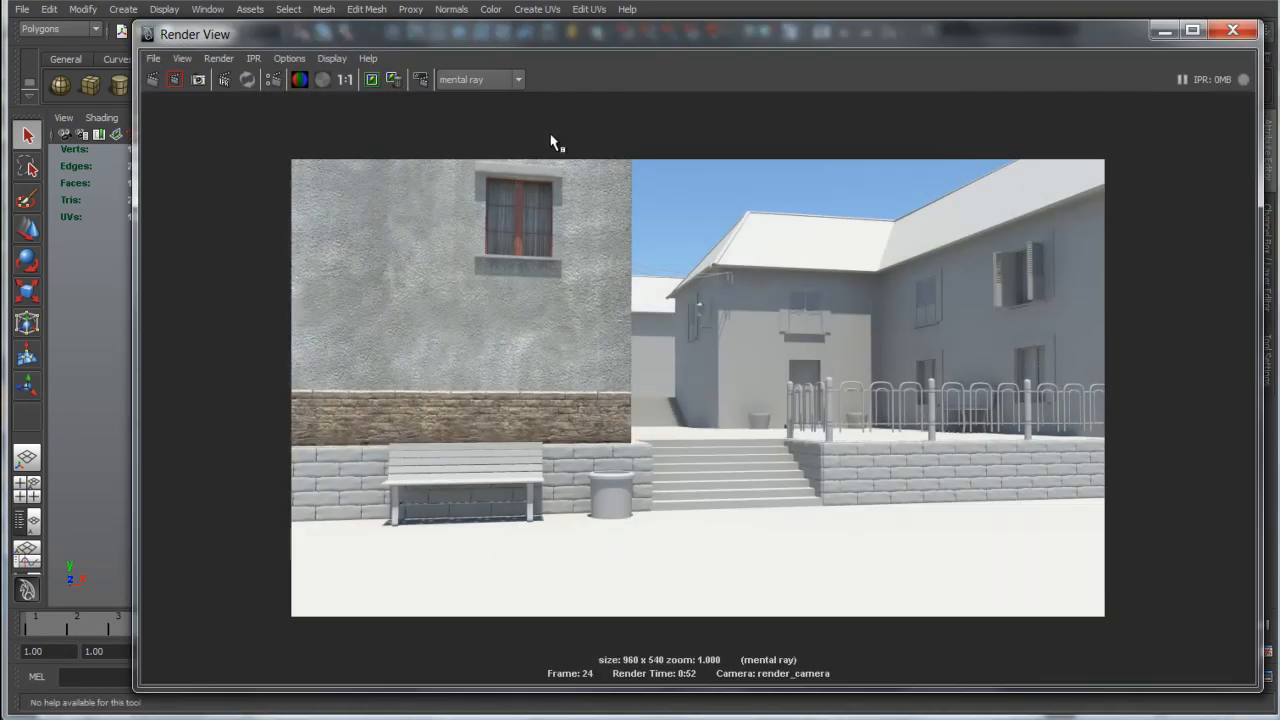
pyautogui.click(371, 79)
pyautogui.moveTo(438, 153); pyautogui.dragTo(588, 277)
pyautogui.click(172, 79)
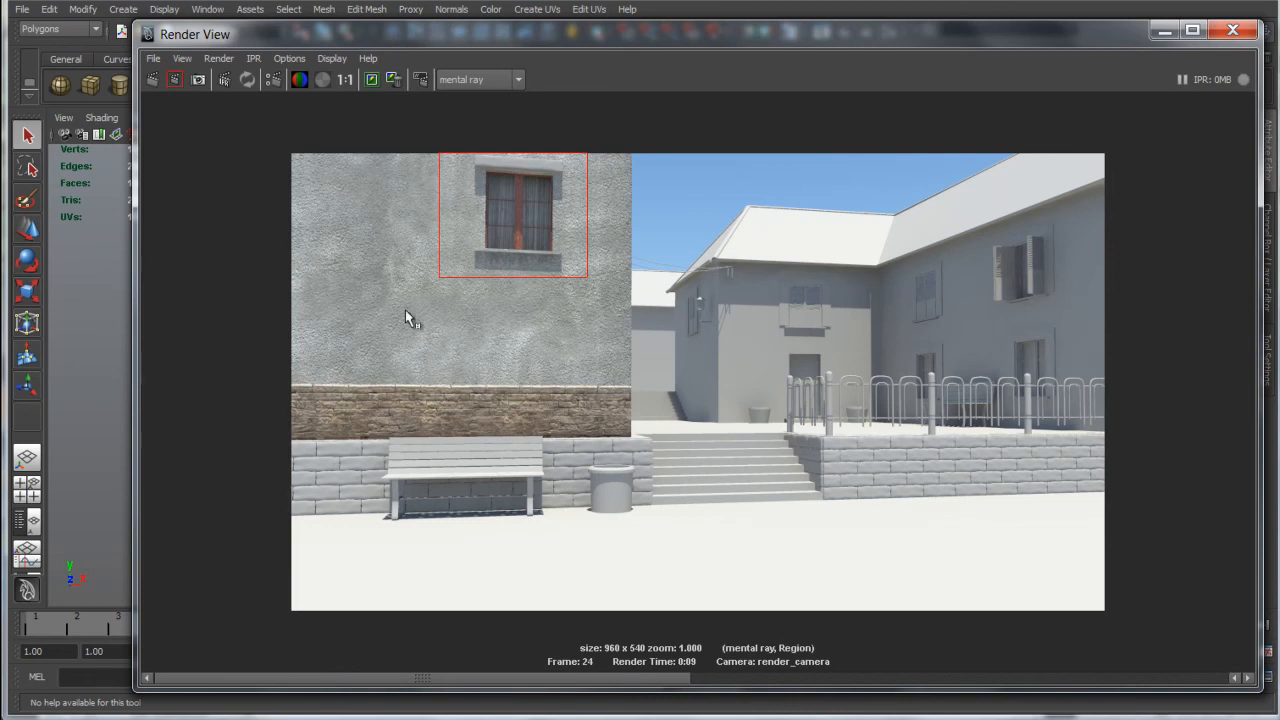
pyautogui.click(386, 334)
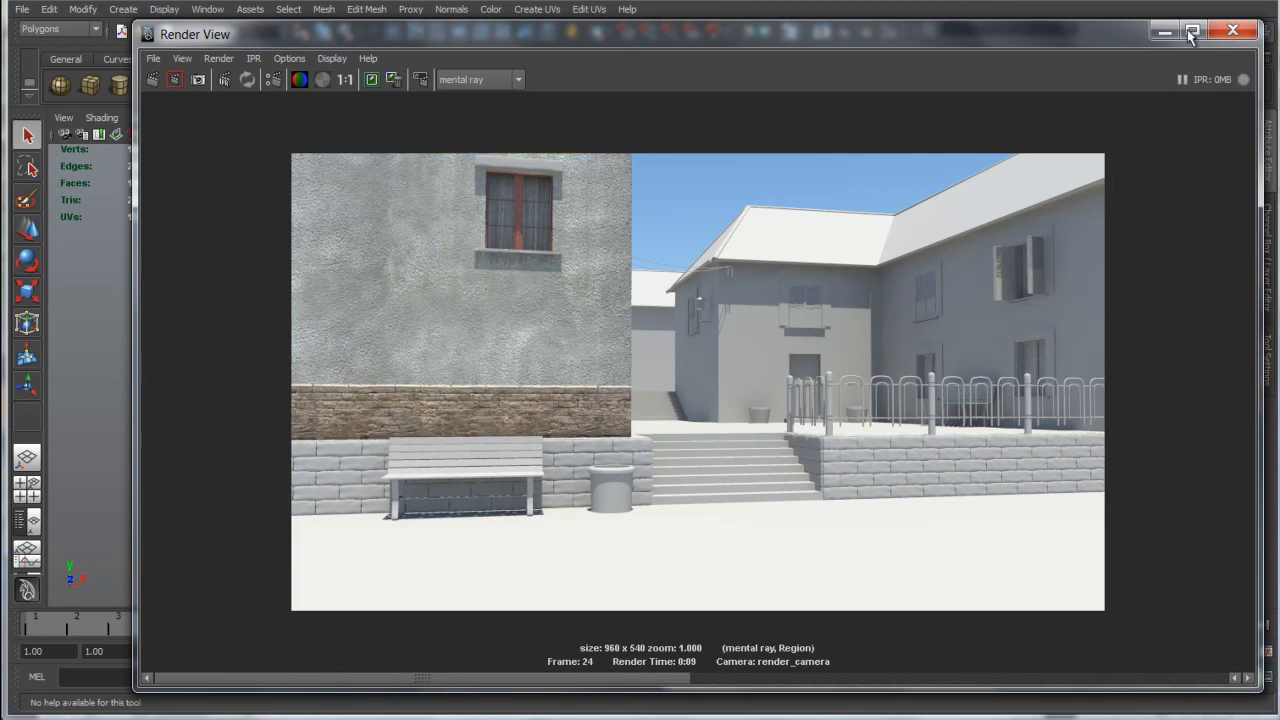
pyautogui.click(1232, 34)
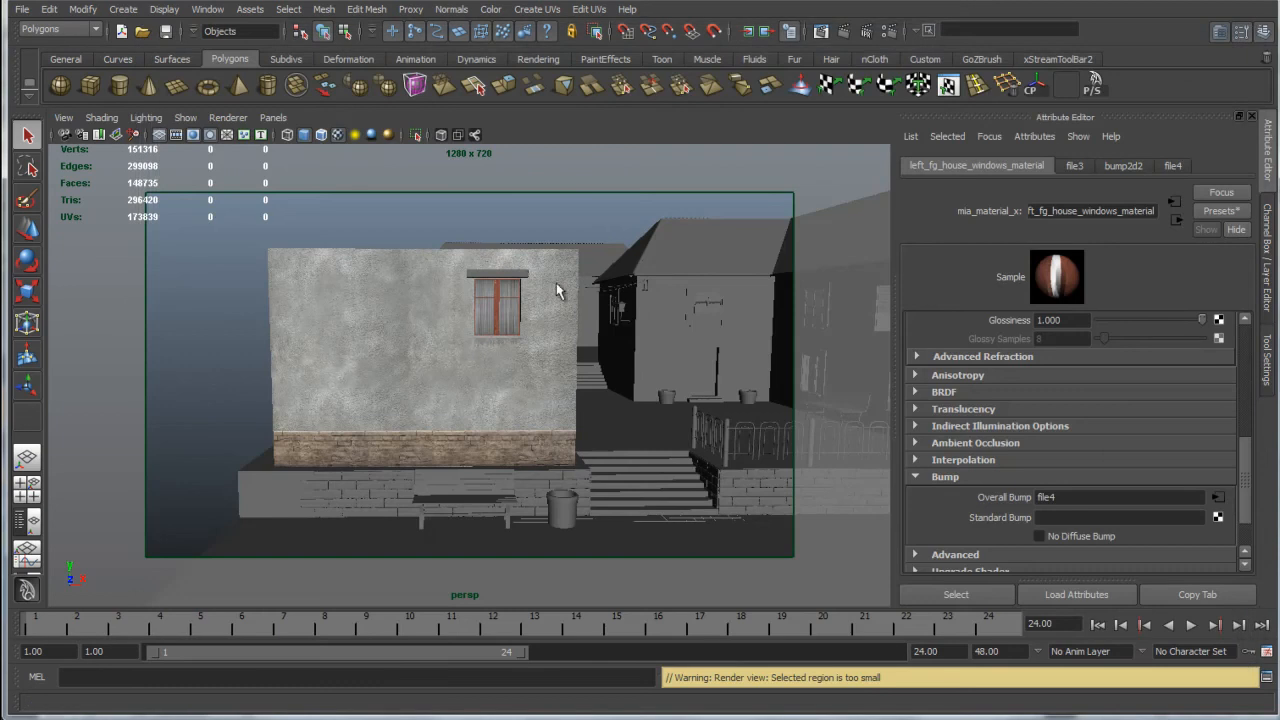
# Select the thin sill block beneath the left foreground house's window.
pyautogui.click(490, 345)
pyautogui.press('f')
pyautogui.keyDown('alt'); pyautogui.moveTo(446, 377); pyautogui.dragTo(480, 410); pyautogui.keyUp('alt')
pyautogui.click(296, 85)
pyautogui.moveTo(456, 434); pyautogui.dragTo(610, 719, button='right')
pyautogui.click(450, 463)
pyautogui.keyDown('alt'); pyautogui.moveTo(565, 465); pyautogui.dragTo(446, 236); pyautogui.keyUp('alt')
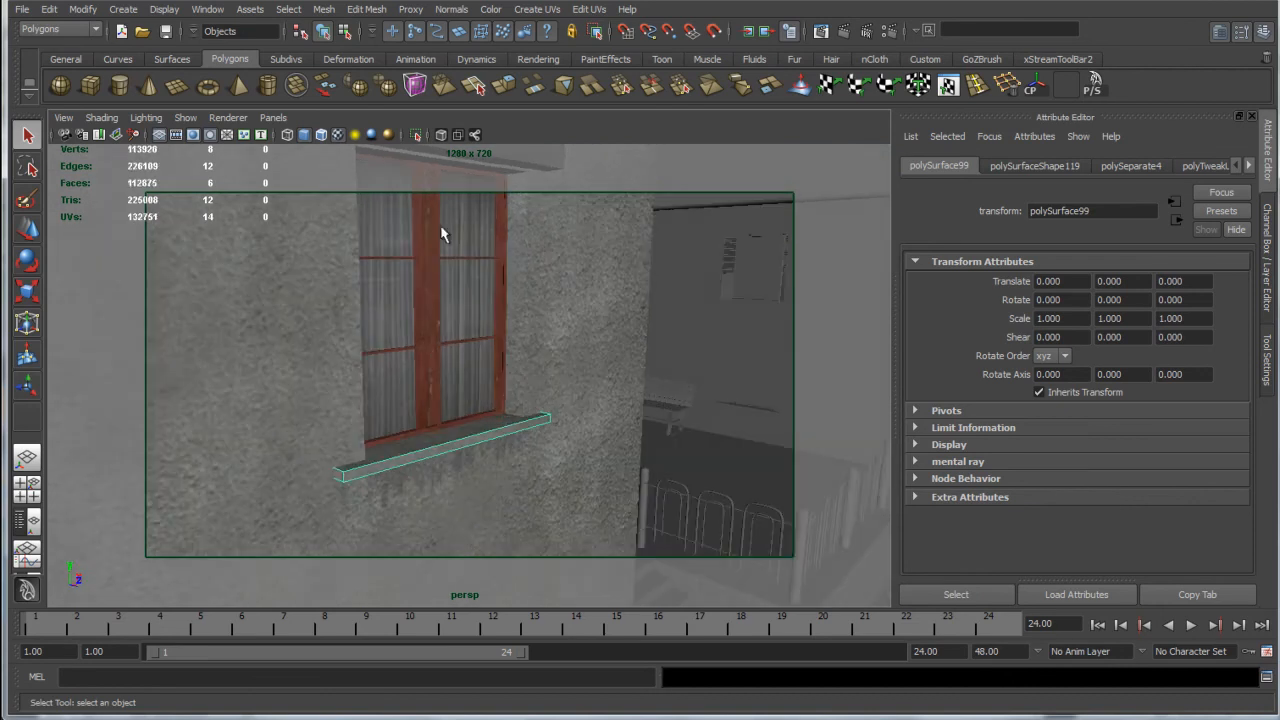
# Open the Bevel options for the selected windowsill and set the bevel width to 0.25.
pyautogui.click(366, 9)
pyautogui.click(515, 487)
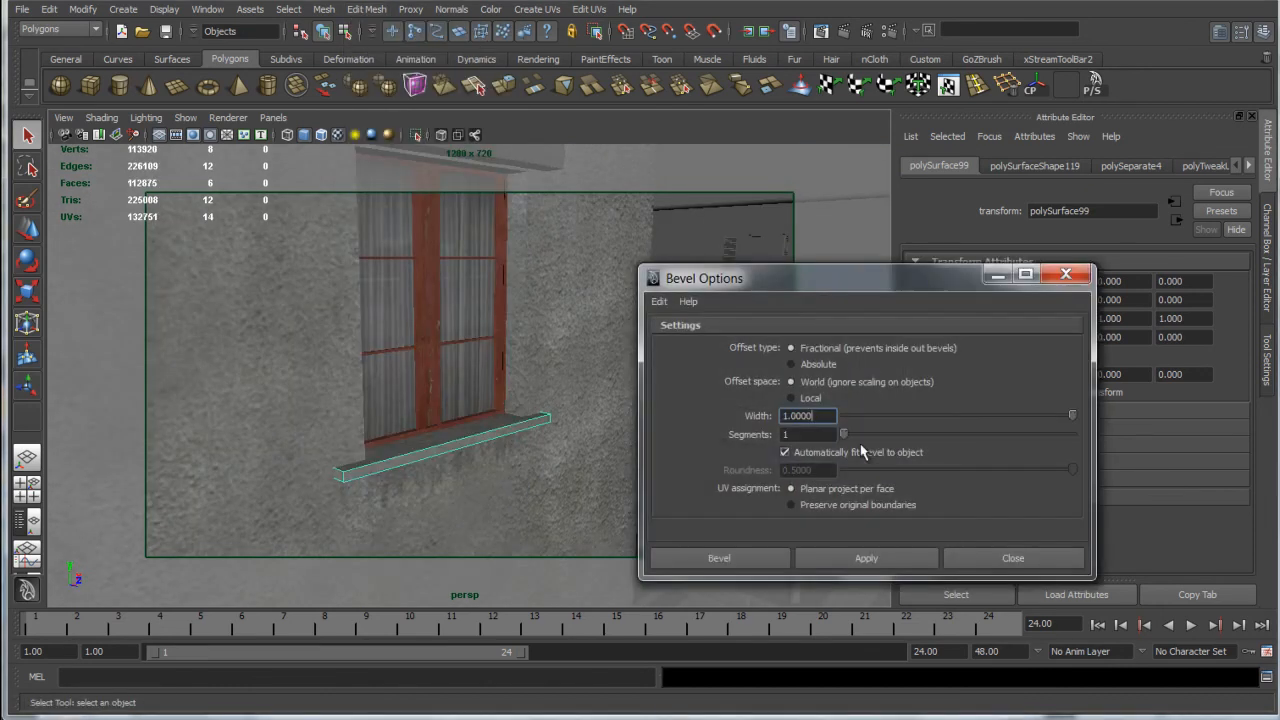
pyautogui.moveTo(819, 418); pyautogui.dragTo(673, 406)
pyautogui.write('0.')
pyautogui.press('Tab')
pyautogui.keyDown('alt'); pyautogui.moveTo(330, 435); pyautogui.dragTo(435, 460); pyautogui.keyUp('alt')
# Try a one-segment bevel on the windowsill, inspect its edges, and undo it.
pyautogui.click(893, 565)
pyautogui.click(583, 367)
pyautogui.keyDown('alt'); pyautogui.moveTo(557, 442); pyautogui.dragTo(545, 516); pyautogui.keyUp('alt')
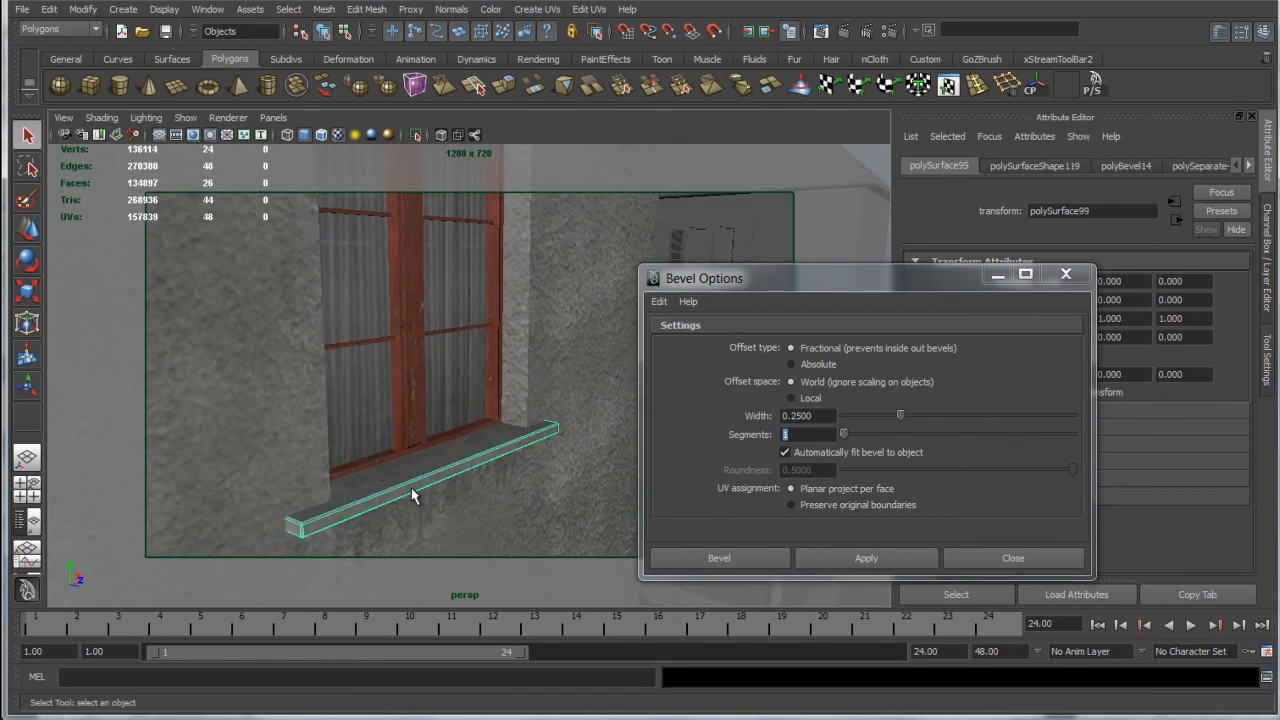
pyautogui.hotkey('ctrl', 'z')
pyautogui.hotkey('ctrl', 'z')
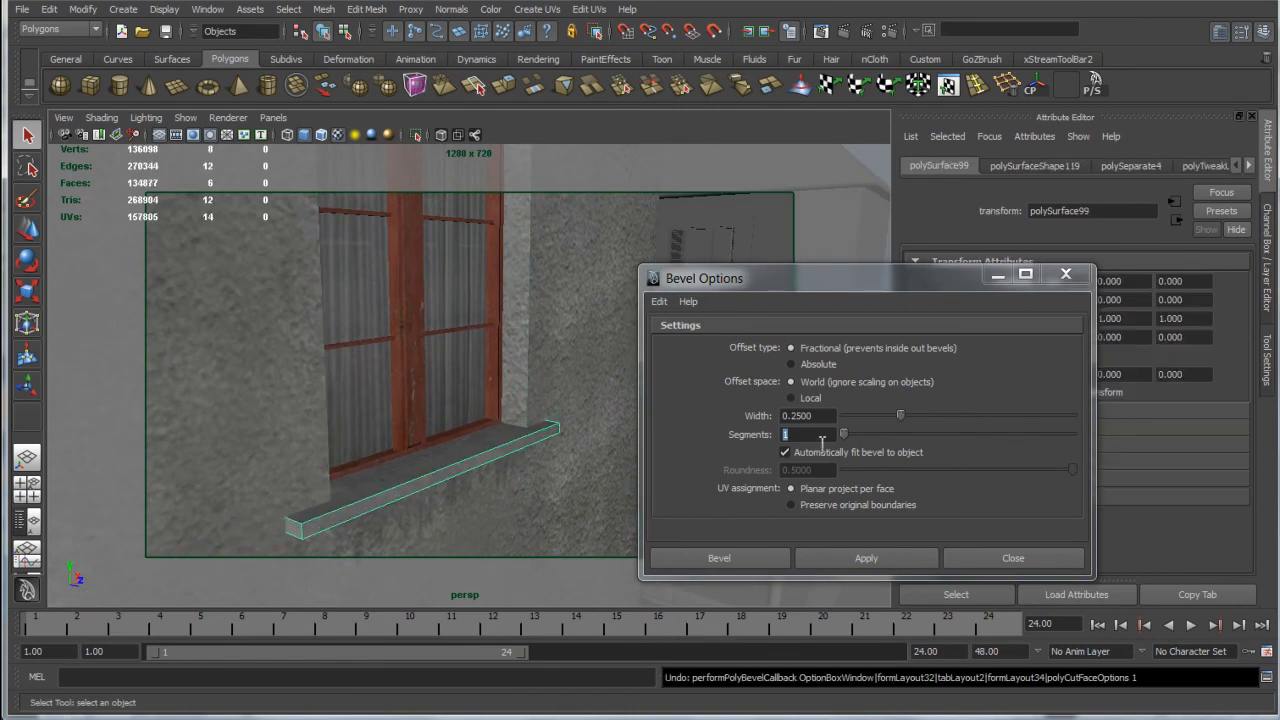
# Try beveling the windowsill with 2 segments, check it deselected from another angle, and undo that bevel.
pyautogui.write('2')
pyautogui.press('Tab')
pyautogui.click(866, 560)
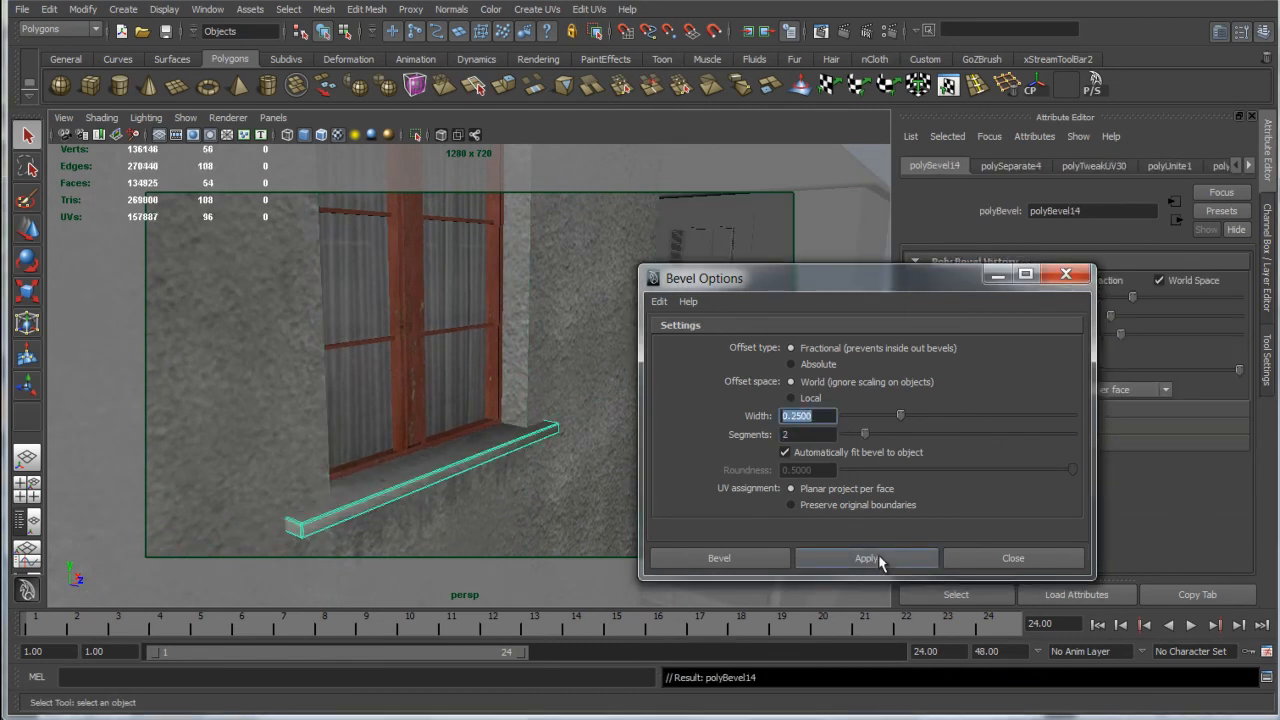
pyautogui.click(497, 513)
pyautogui.keyDown('alt'); pyautogui.moveTo(497, 513); pyautogui.dragTo(441, 492); pyautogui.keyUp('alt')
pyautogui.scroll(3, 441, 492)
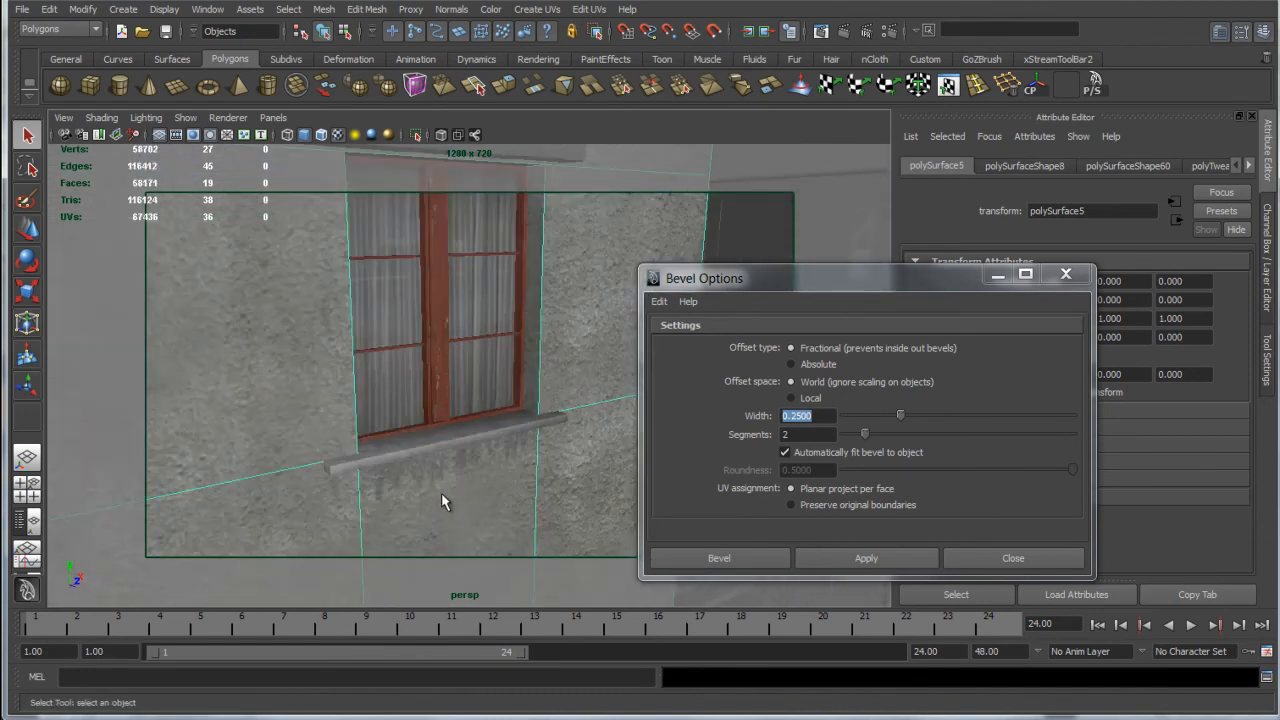
pyautogui.hotkey('ctrl', 'z')
pyautogui.hotkey('ctrl', 'z')
# Bevel the windowsill with 3 segments at width 0.25 and deselect it to check the edges.
pyautogui.click(802, 435)
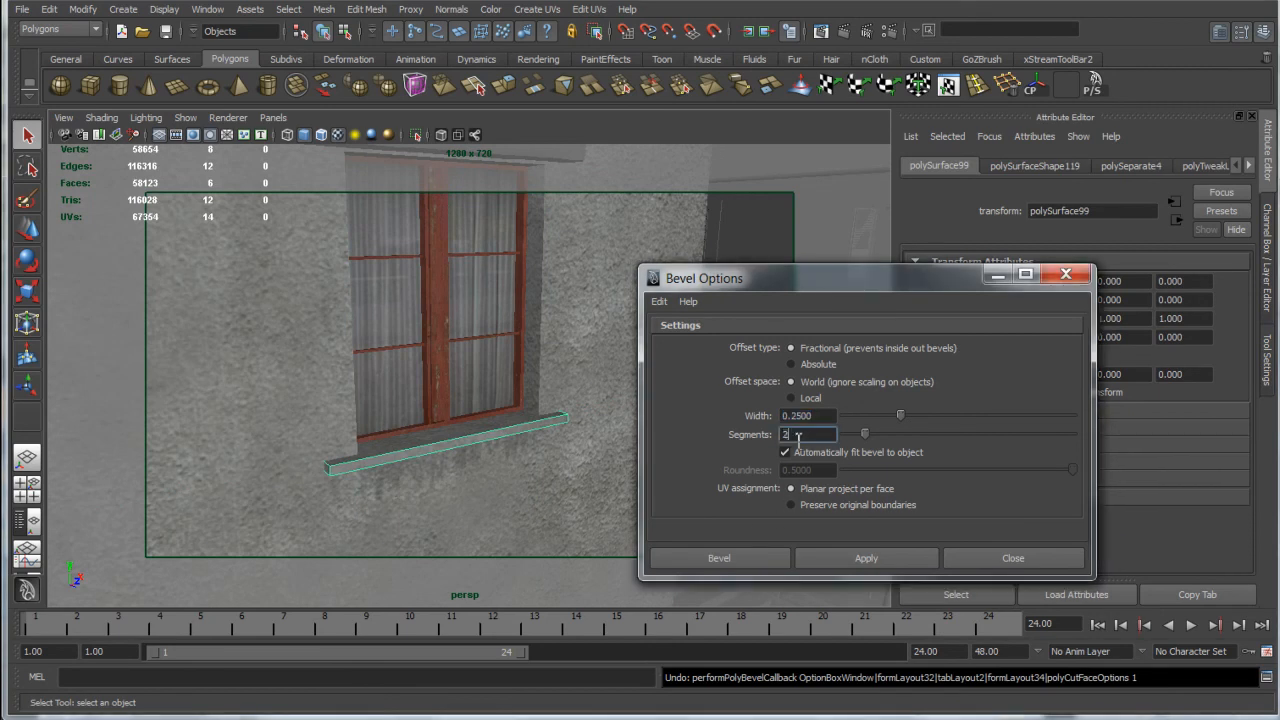
pyautogui.click(880, 550)
pyautogui.click(515, 507)
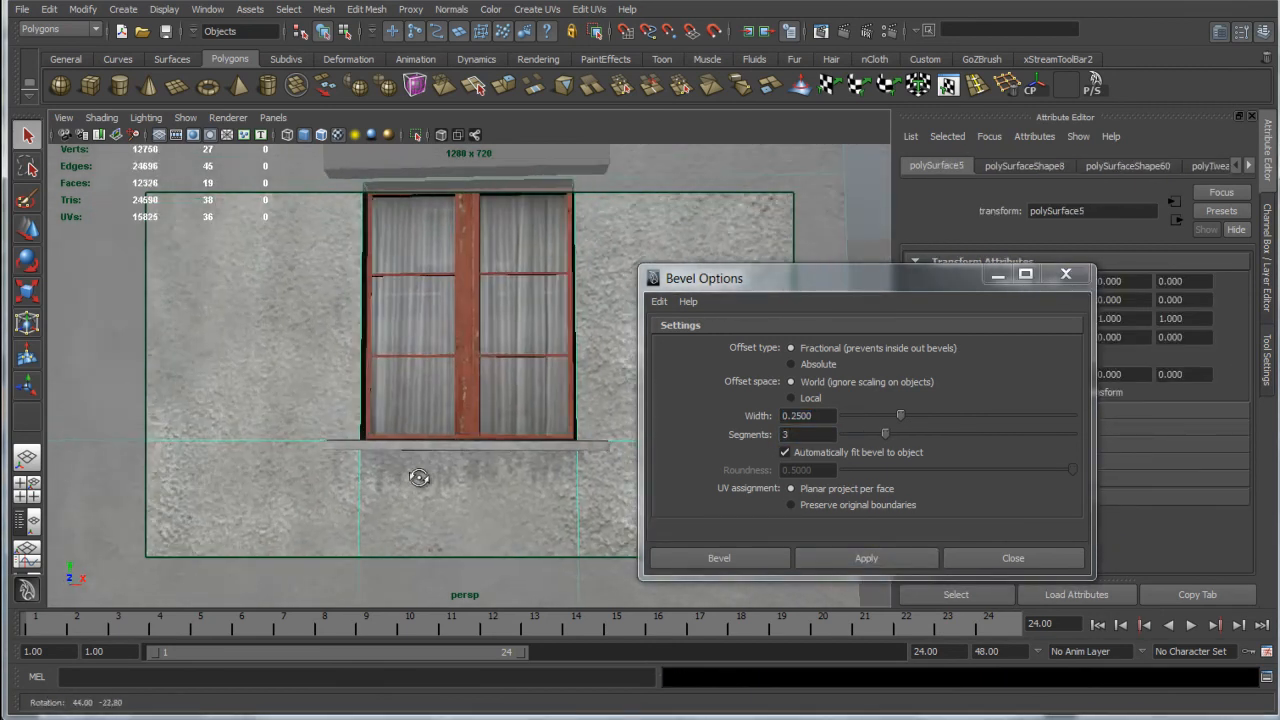